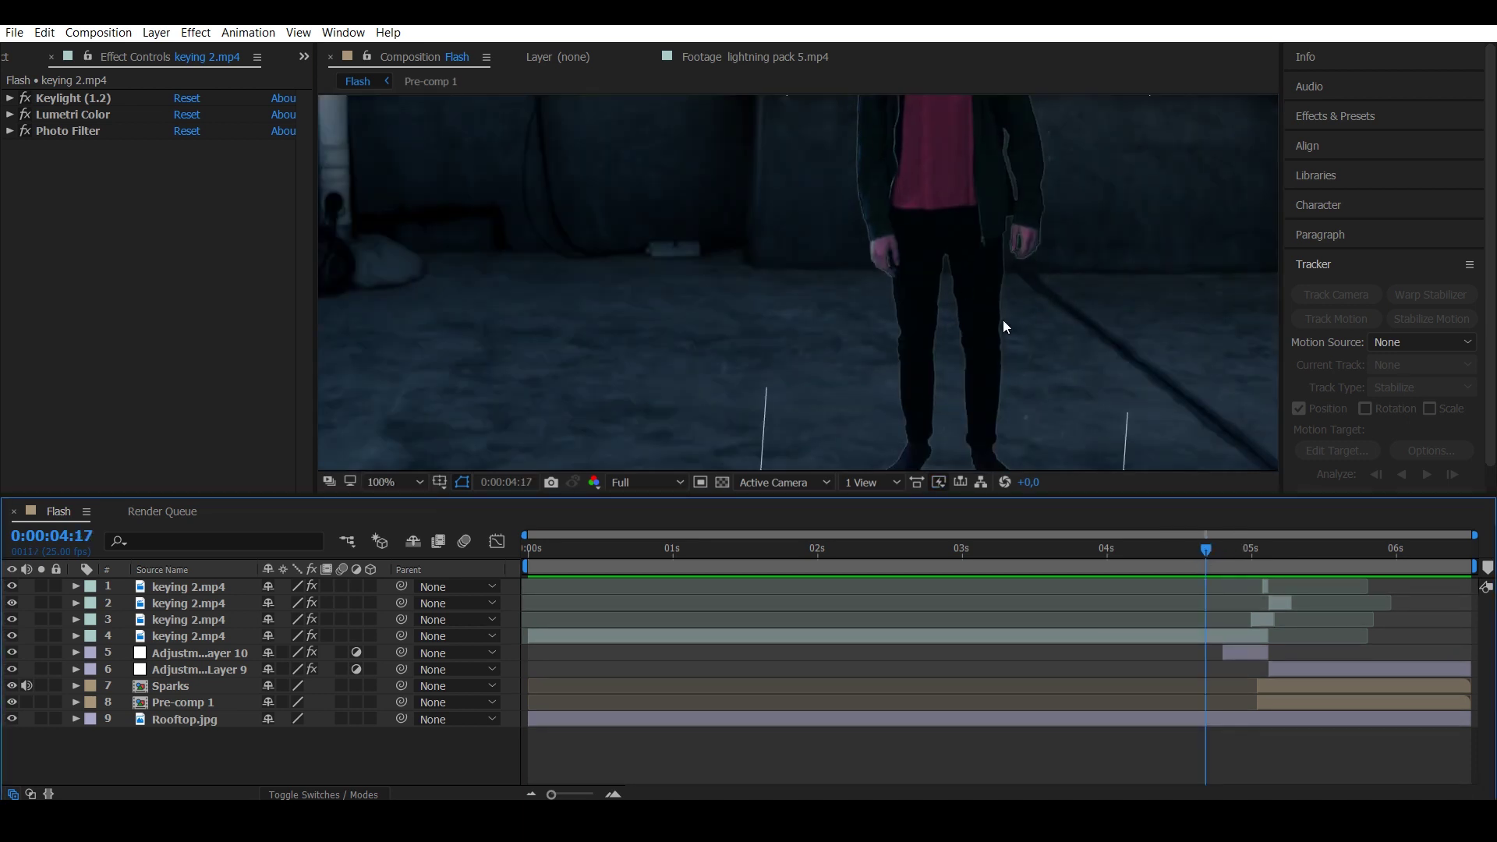
Examine the keyed figure up close and in the full frame, checking the shot between 0:00:04:13 and 0:00:04:21.
{"action": "left_click_drag", "start_coordinate": [1003, 320], "coordinate": [916, 343]}
{"action": "left_click_drag", "start_coordinate": [935, 183], "coordinate": [909, 340]}
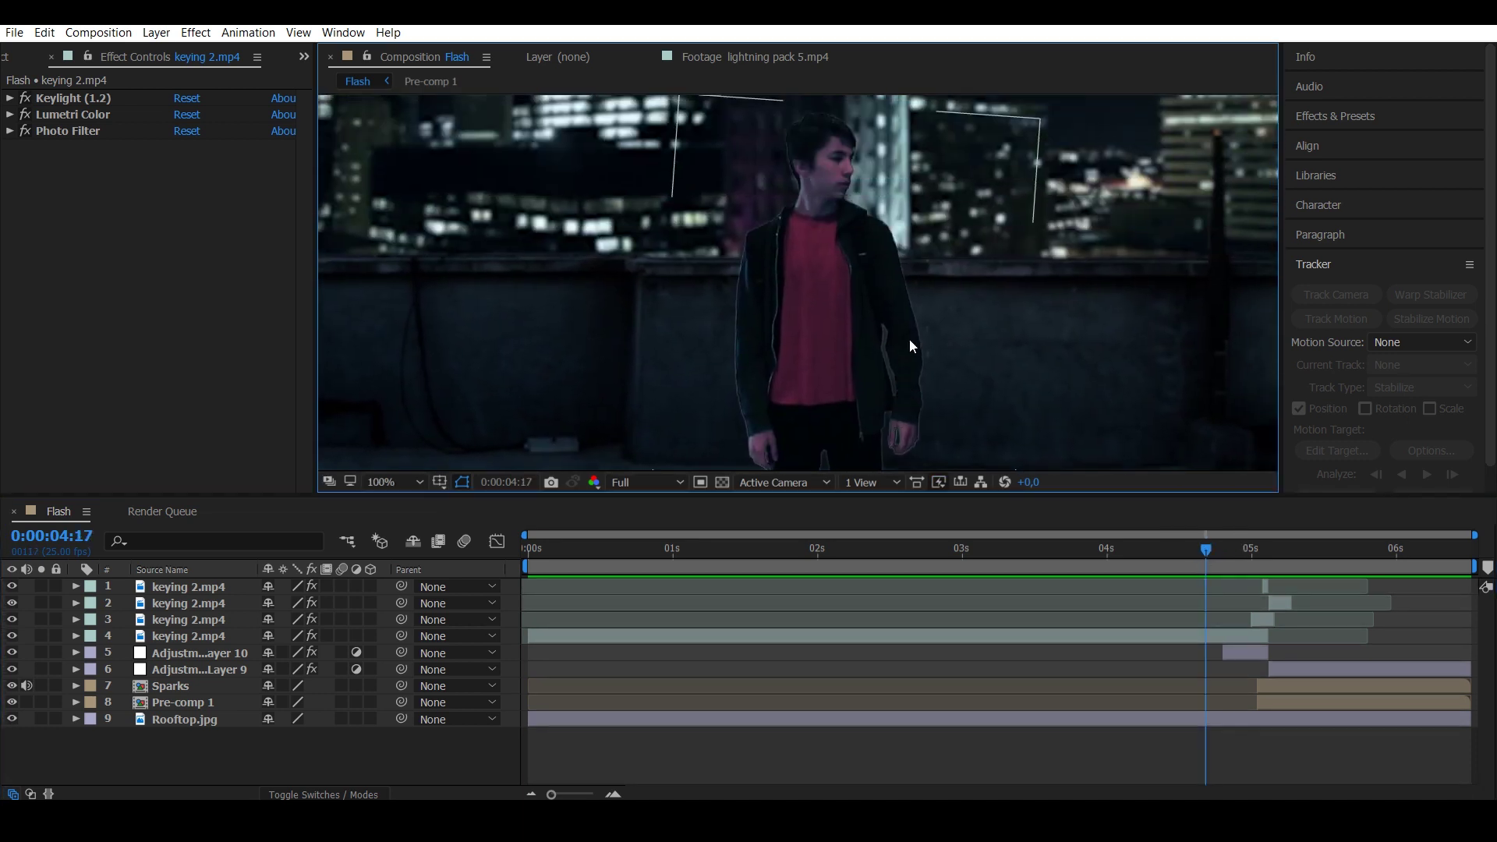
{"action": "left_click", "coordinate": [396, 482]}
{"action": "left_click", "coordinate": [395, 503]}
{"action": "left_click_drag", "start_coordinate": [1237, 549], "coordinate": [1183, 550]}
{"action": "left_click", "coordinate": [378, 485]}
{"action": "left_click", "coordinate": [379, 500]}
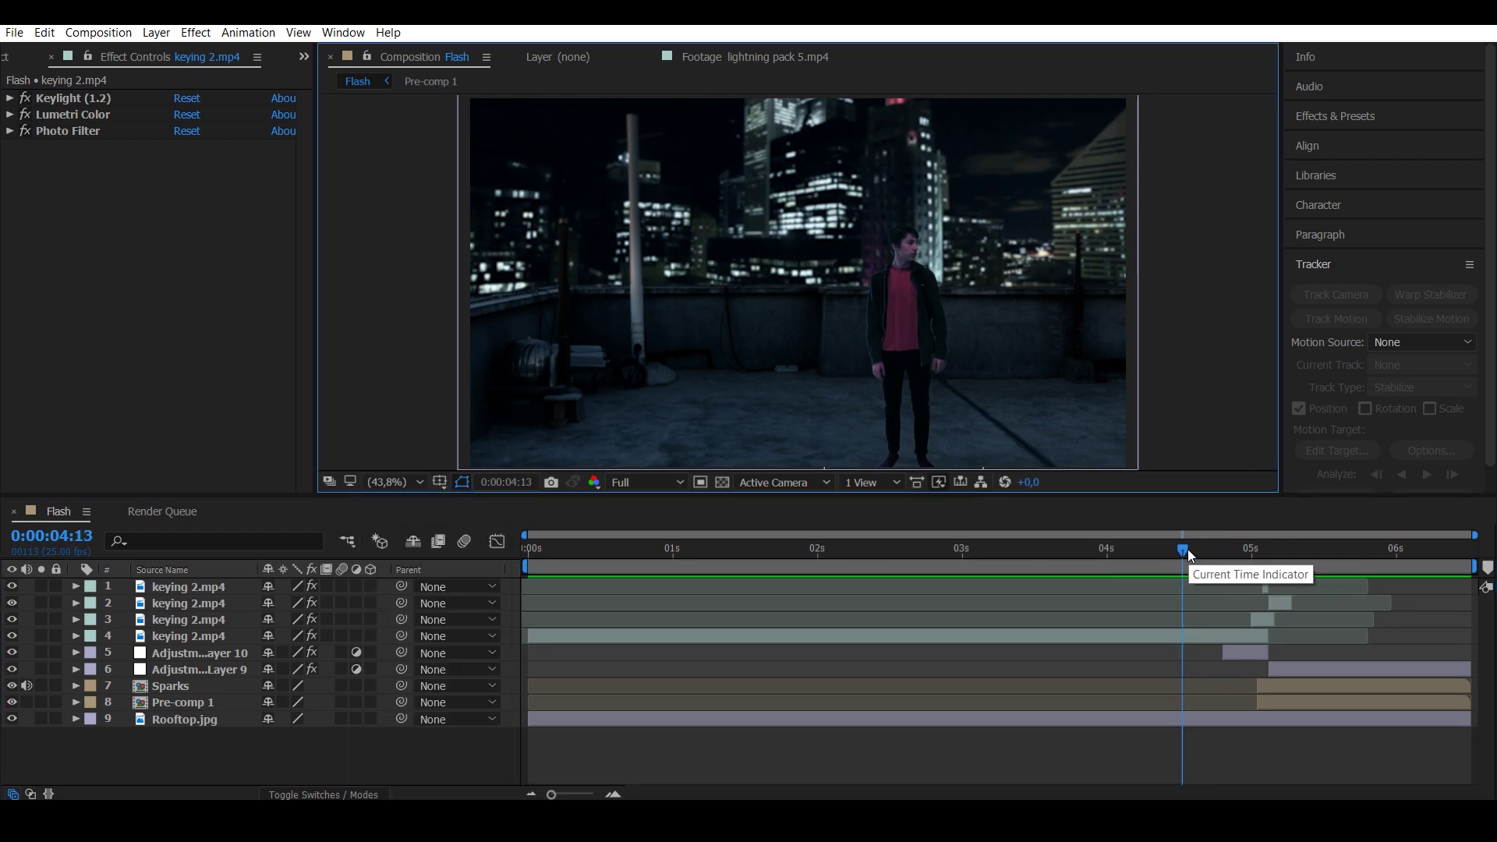
{"action": "left_click_drag", "start_coordinate": [1187, 546], "coordinate": [1228, 541]}
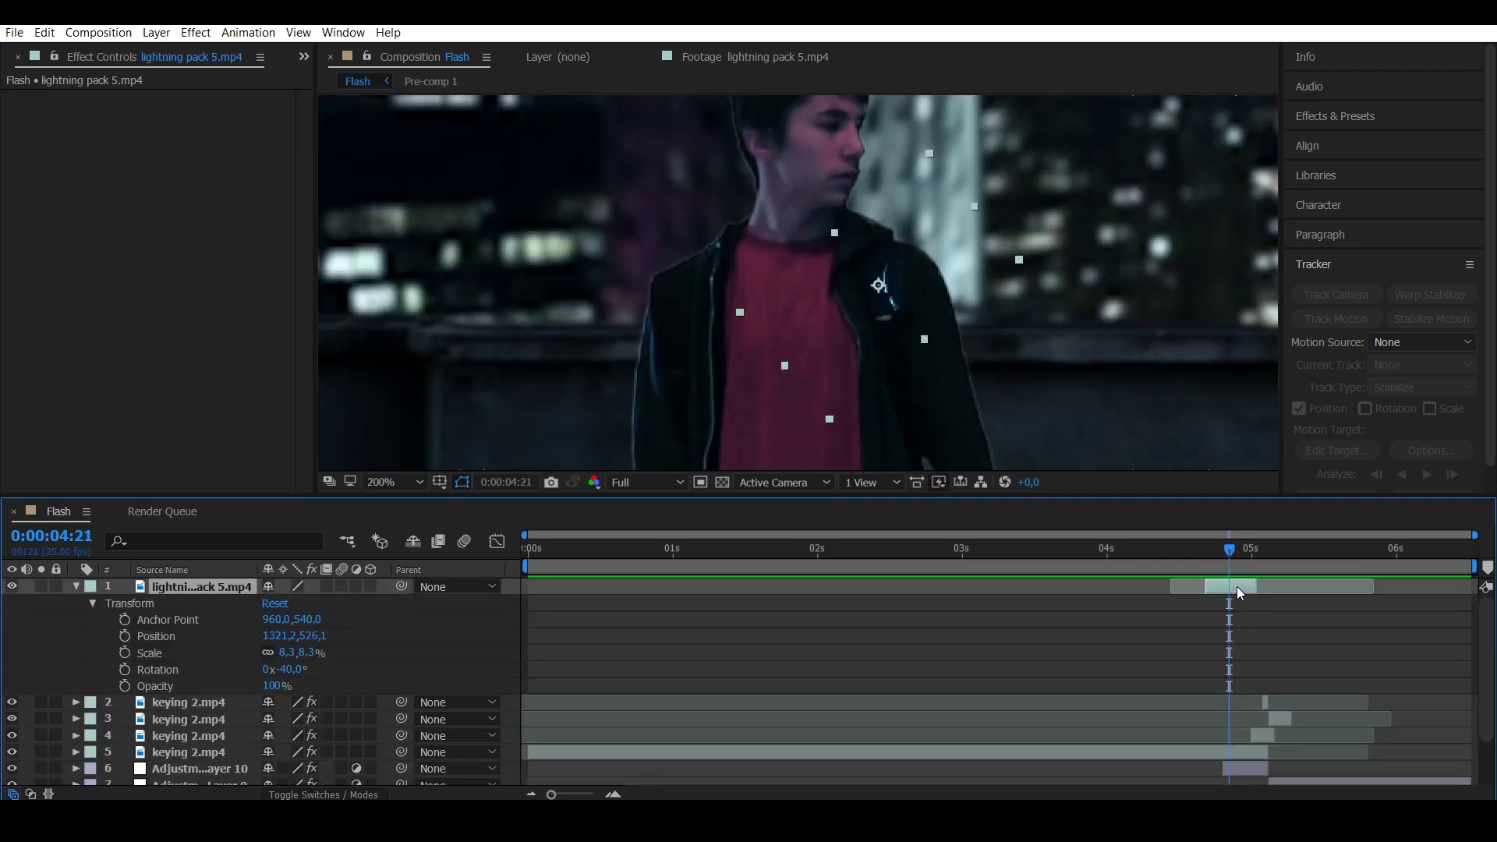
Nudge the lightning clip over the jacket to about 1320, 527 and add a blue A & B Colors Glow with radius 500 and intensity 15.
{"action": "left_click_drag", "start_coordinate": [911, 293], "coordinate": [909, 294]}
{"action": "left_click_drag", "start_coordinate": [1228, 551], "coordinate": [1224, 563]}
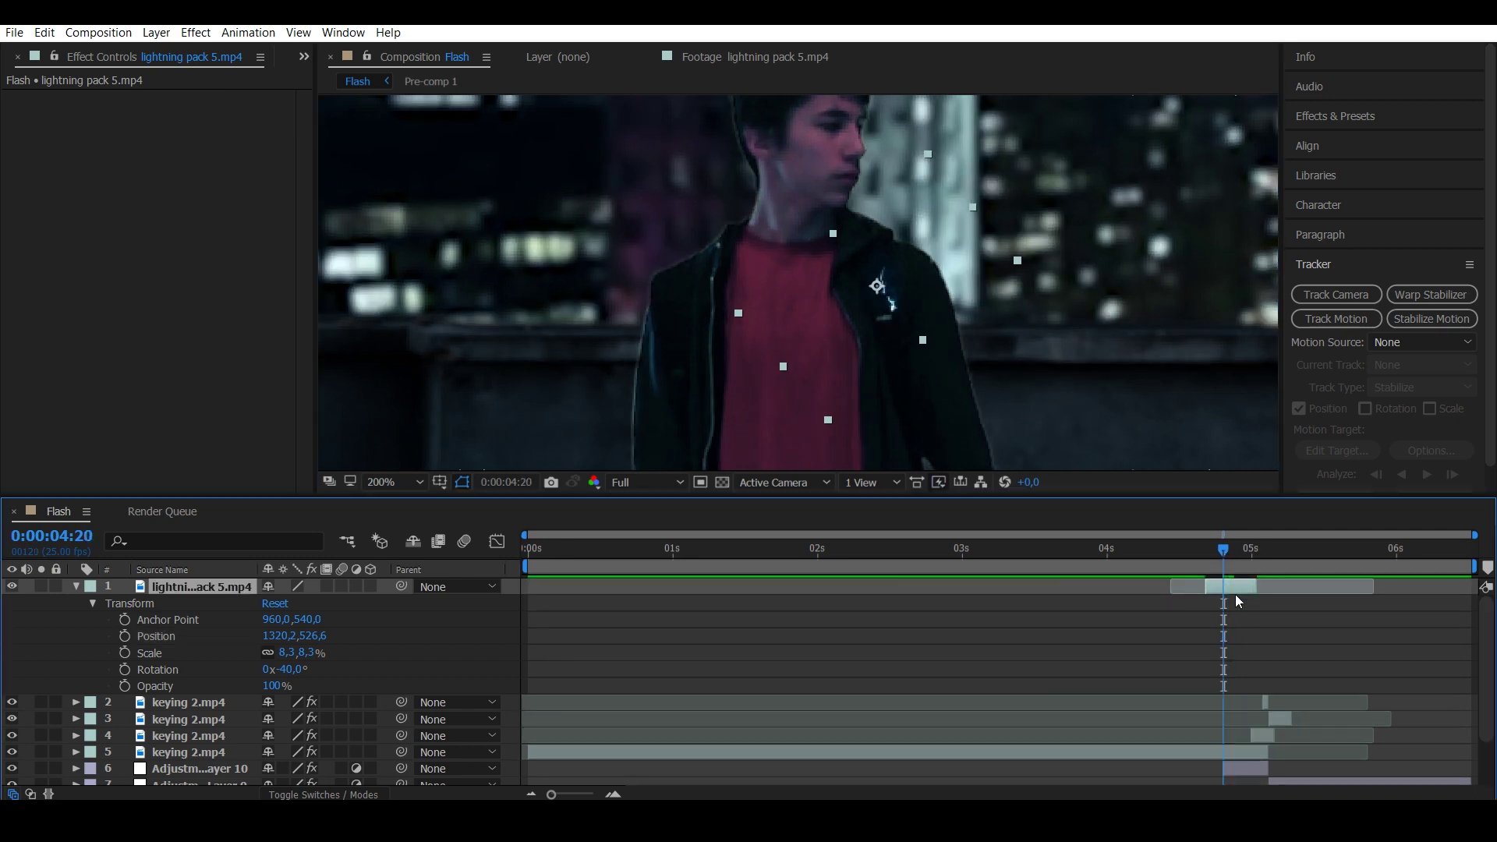
{"action": "left_click", "coordinate": [193, 34]}
{"action": "left_click", "coordinate": [219, 71]}
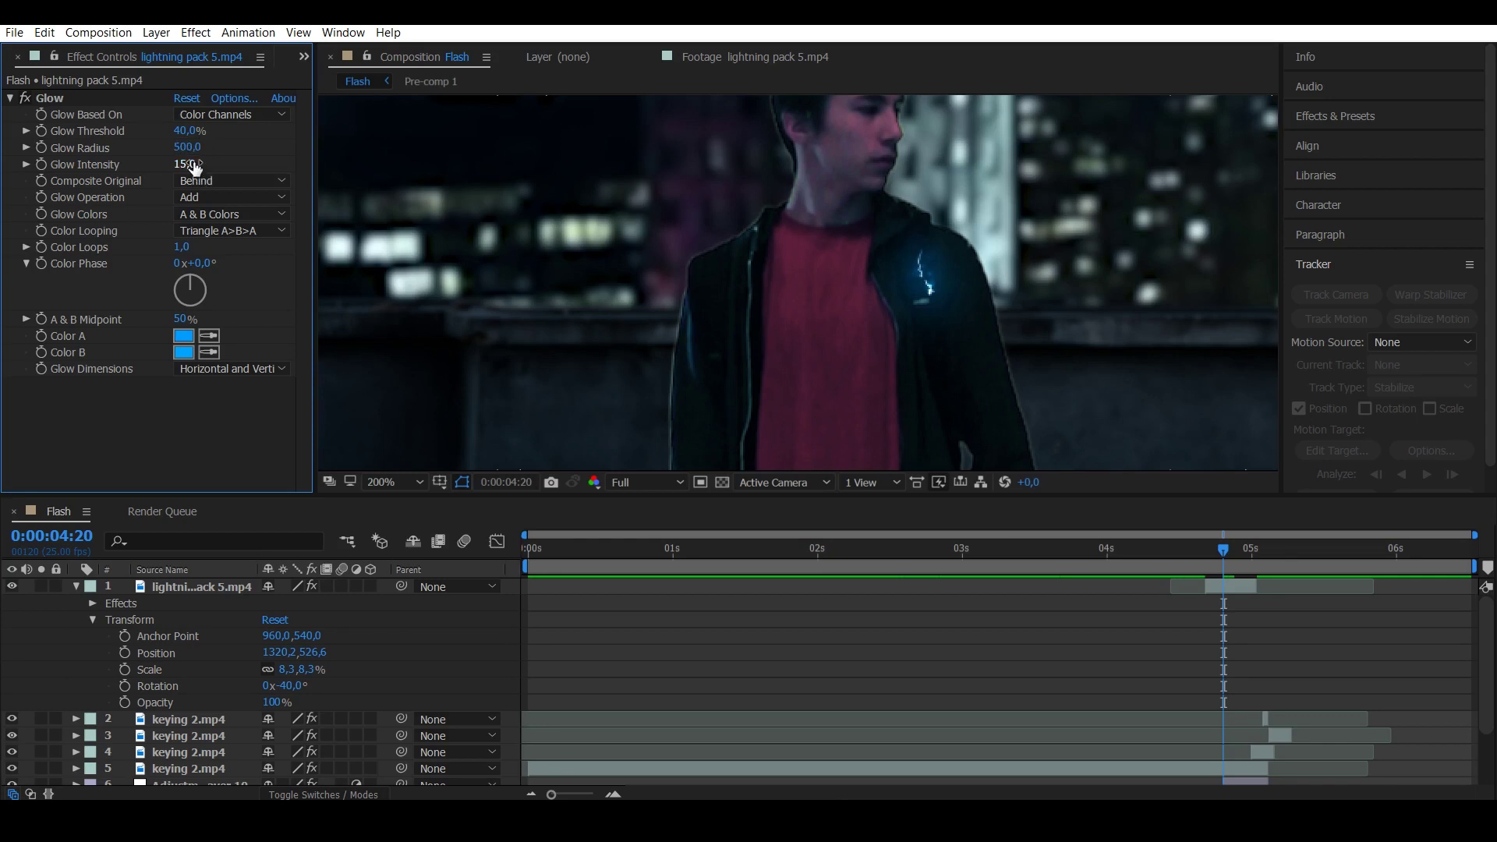
{"action": "left_click", "coordinate": [209, 216]}
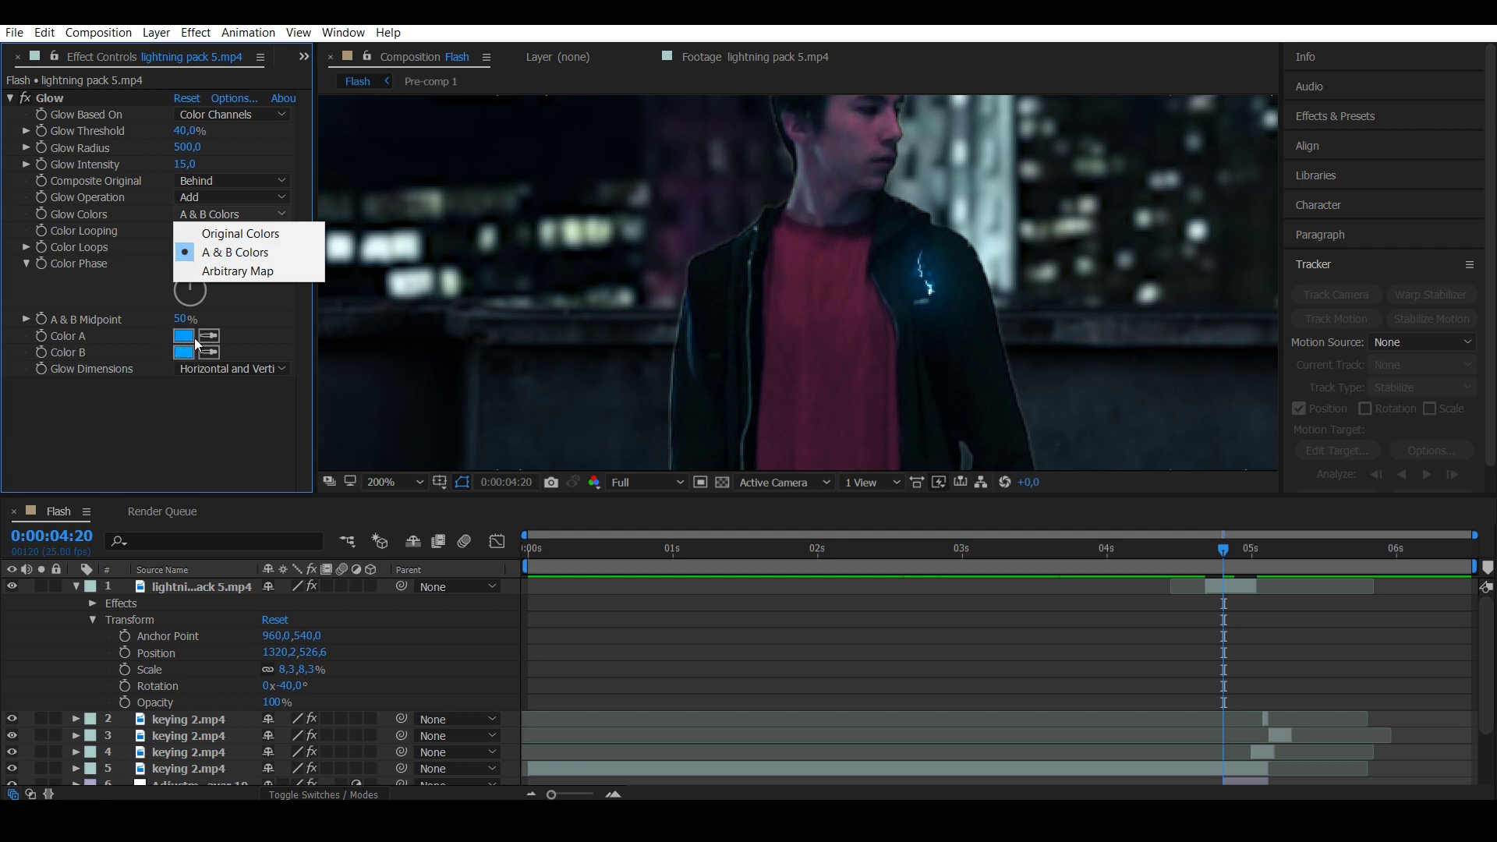
{"action": "left_click", "coordinate": [16, 110]}
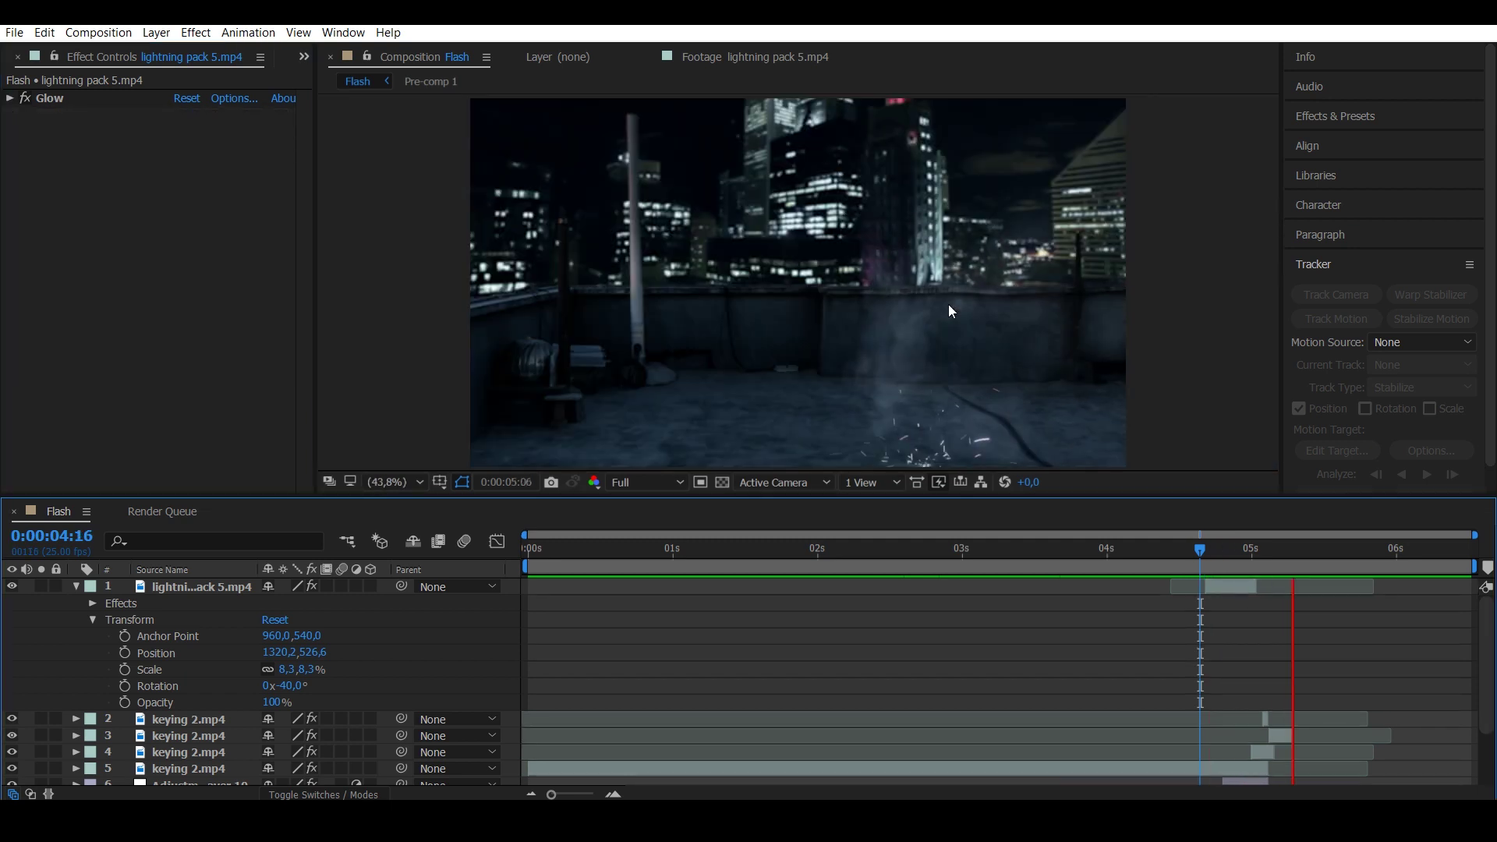
Review the lightning layers over the figure from about 0:00:04:20 and inspect the Glow settings of the topmost one.
{"action": "left_click_drag", "start_coordinate": [1202, 553], "coordinate": [1224, 553]}
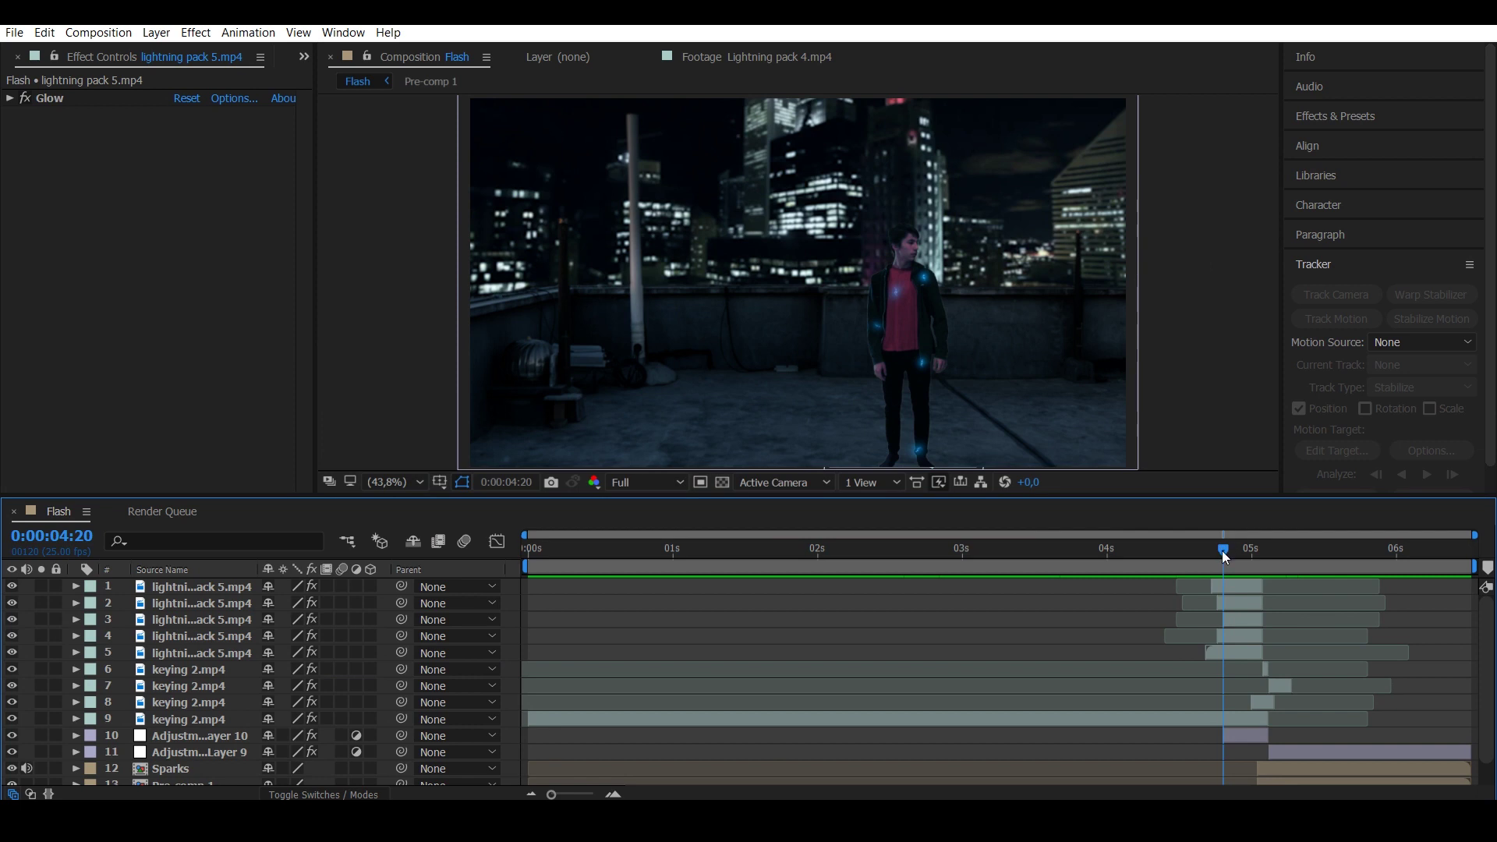
{"action": "left_click_drag", "start_coordinate": [1222, 550], "coordinate": [1233, 550]}
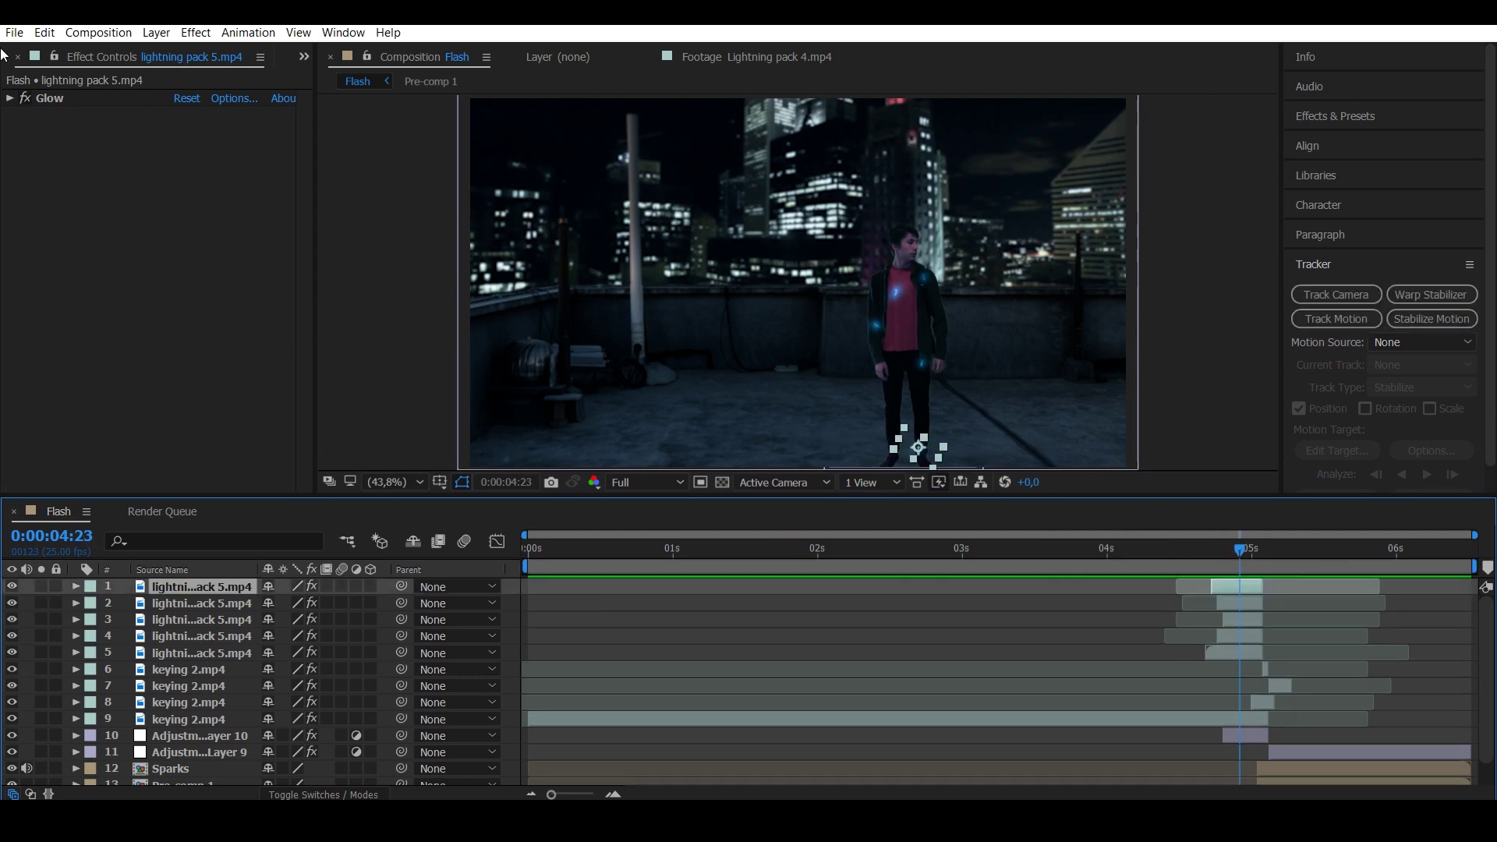
{"action": "left_click", "coordinate": [10, 98]}
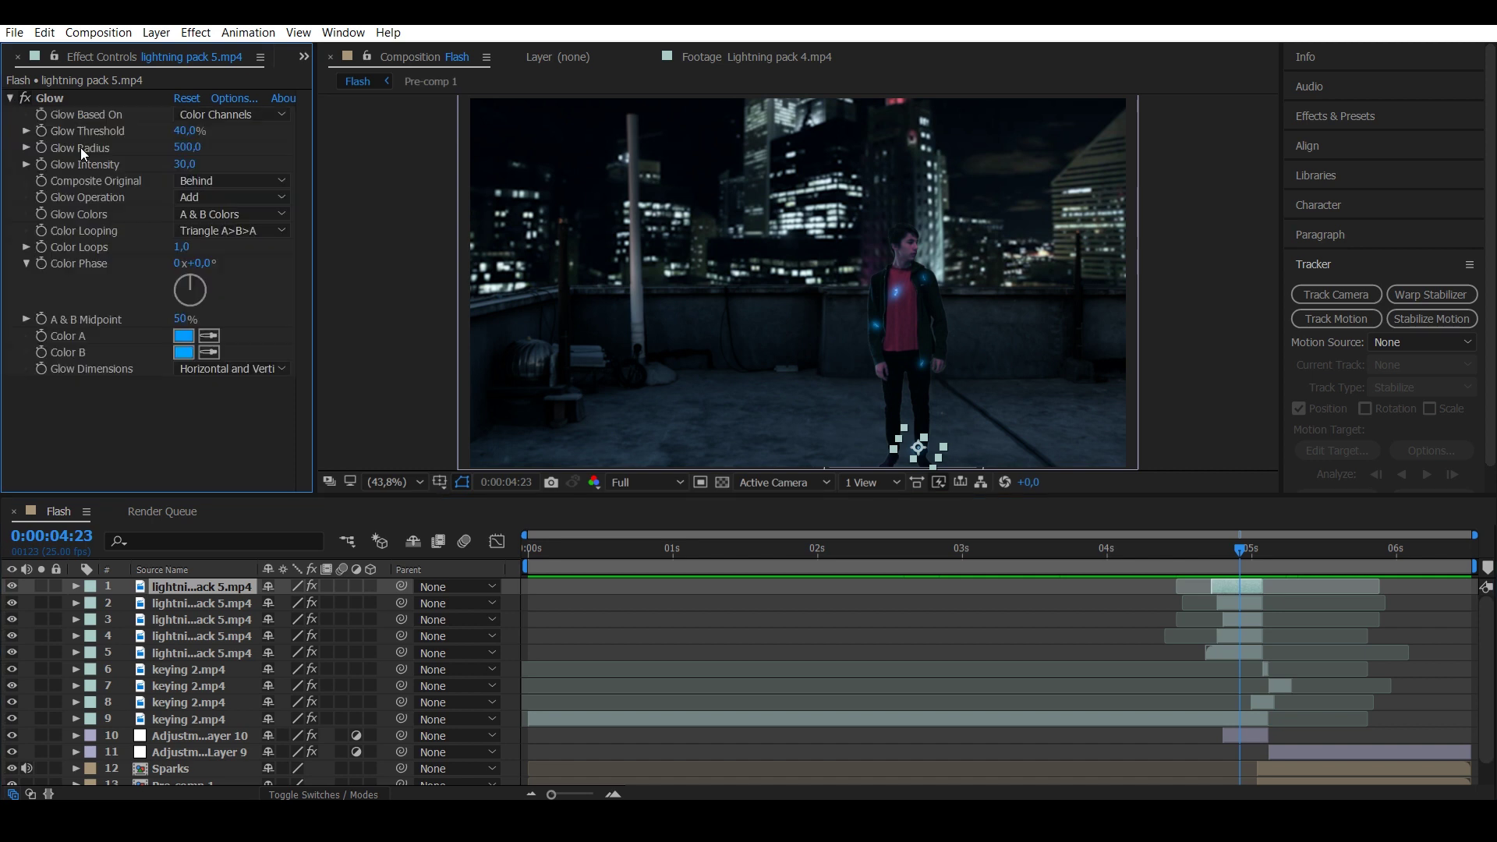
{"action": "left_click", "coordinate": [11, 99]}
{"action": "left_click", "coordinate": [1064, 653]}
{"action": "mouse_move", "coordinate": [1243, 552]}
{"action": "left_mouse_down"}
{"action": "mouse_move", "coordinate": [1198, 571]}
{"action": "mouse_move", "coordinate": [1263, 552]}
{"action": "left_mouse_up"}
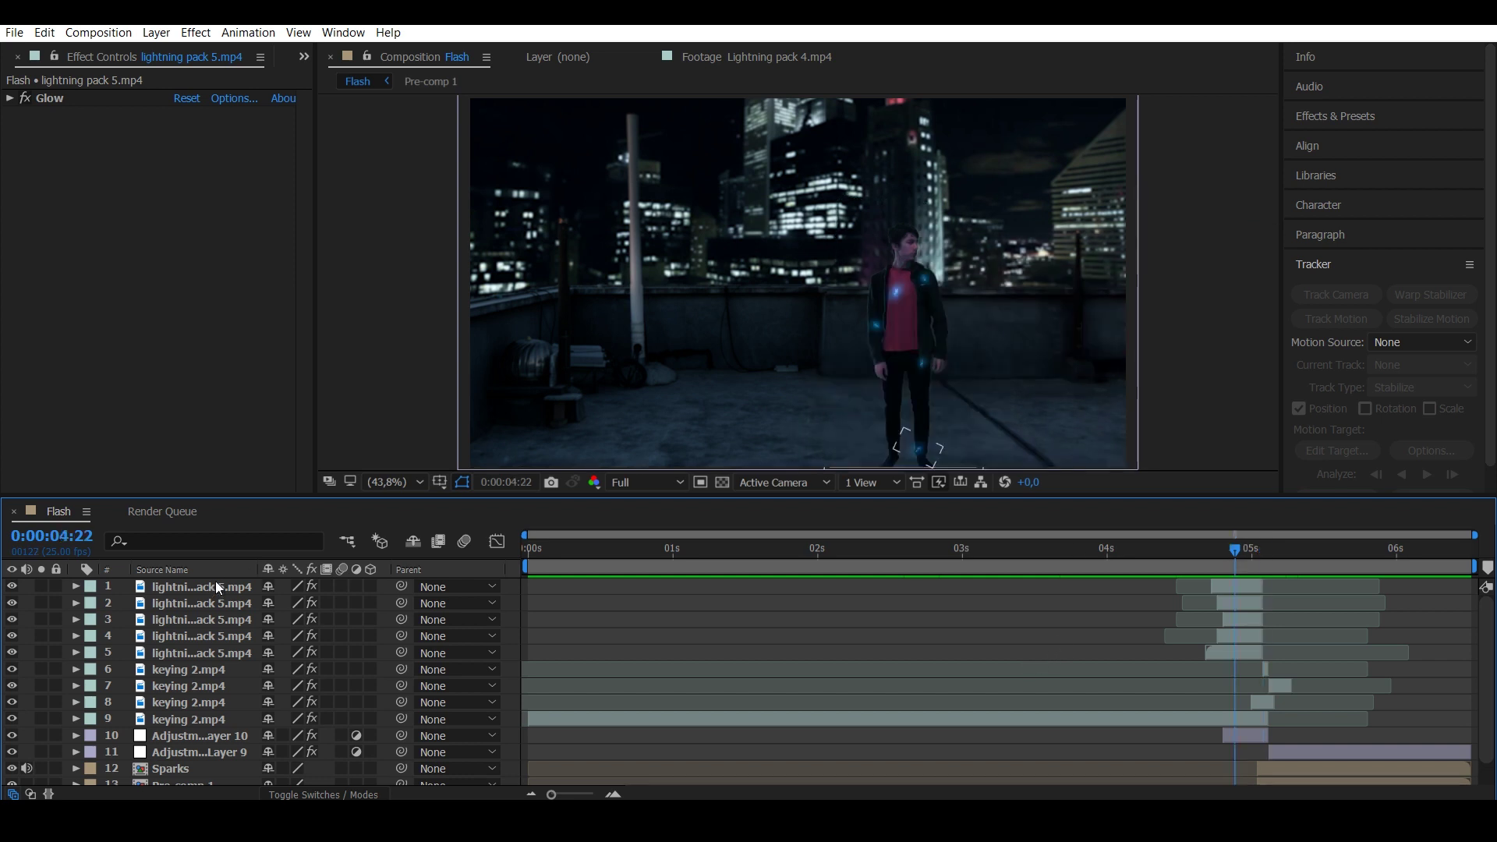
Pre-compose the five lightning layers into a composition named Small lightning, moving all attributes into it.
{"action": "left_click_drag", "start_coordinate": [215, 581], "coordinate": [214, 654]}
{"action": "key", "text": "ctrl+shift+c"}
{"action": "type", "text": "Small lightning"}
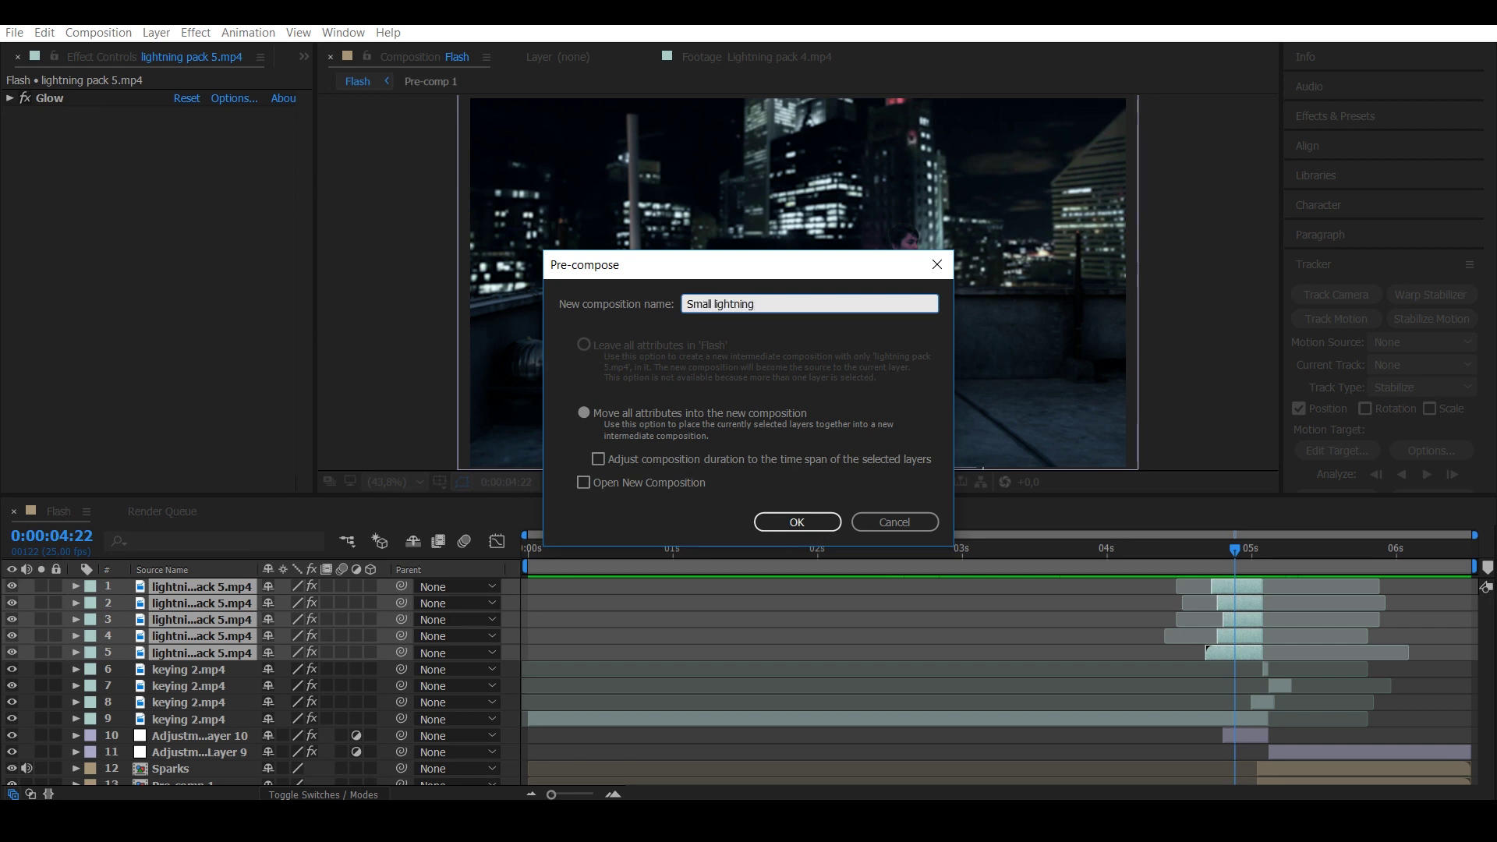
{"action": "left_click", "coordinate": [796, 521]}
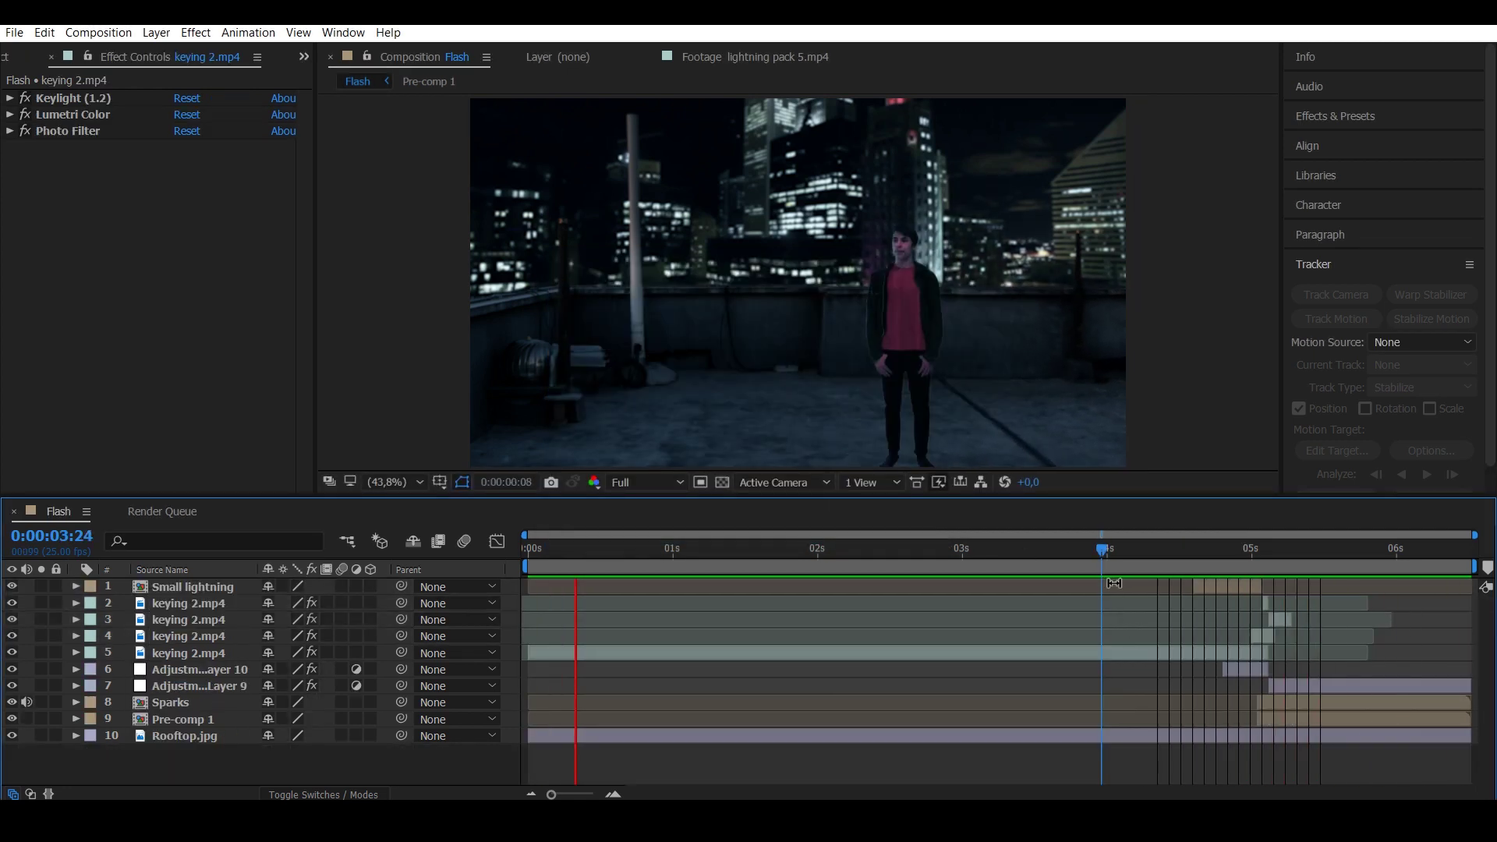
Create a full-frame white solid named light.
{"action": "left_click_drag", "start_coordinate": [1200, 548], "coordinate": [1218, 549]}
{"action": "left_click", "coordinate": [156, 33]}
{"action": "mouse_move", "coordinate": [167, 52]}
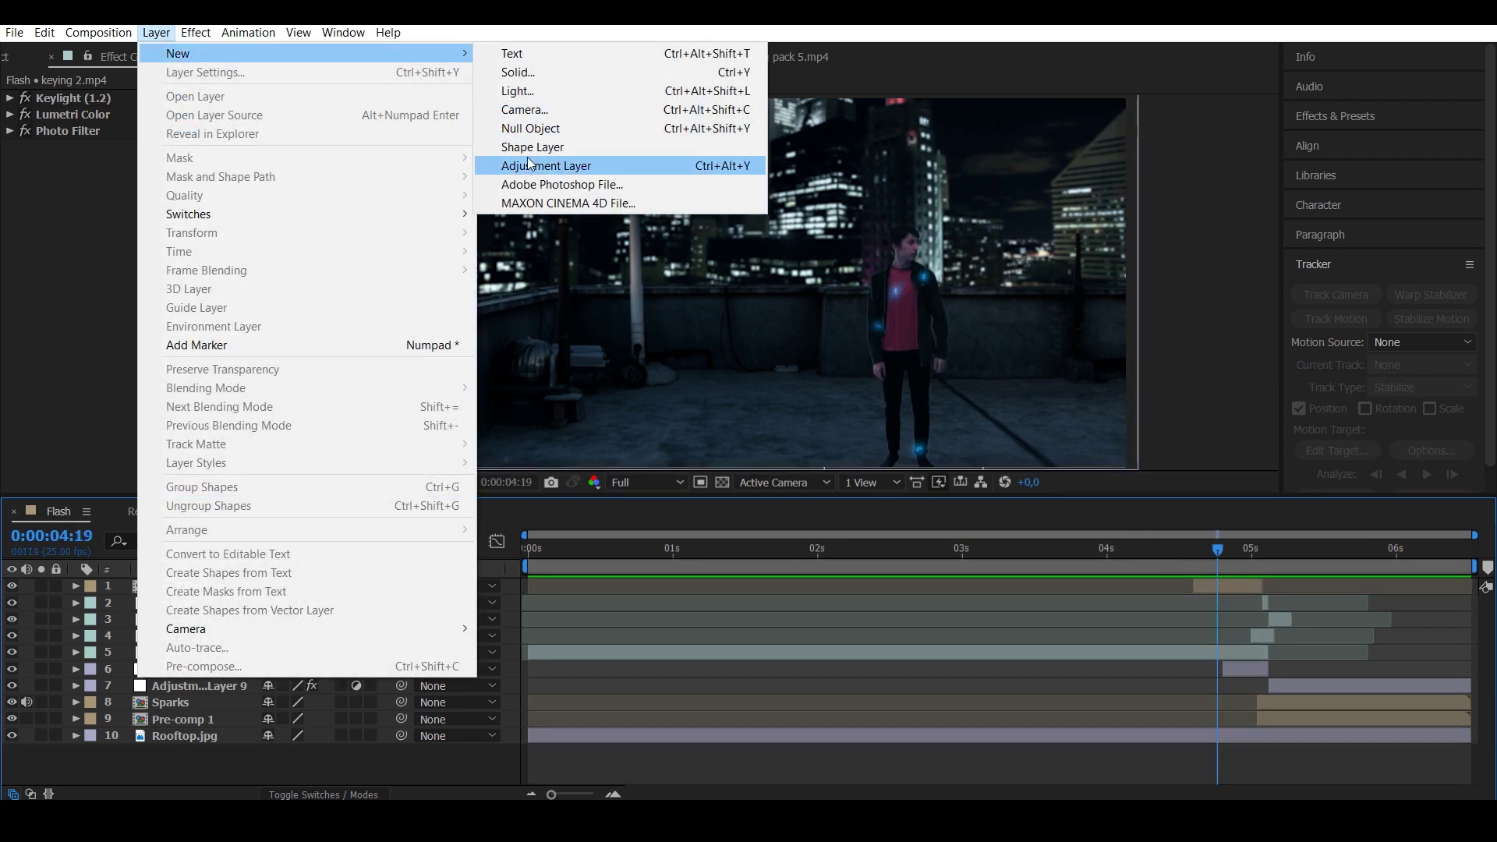
{"action": "left_click", "coordinate": [530, 73]}
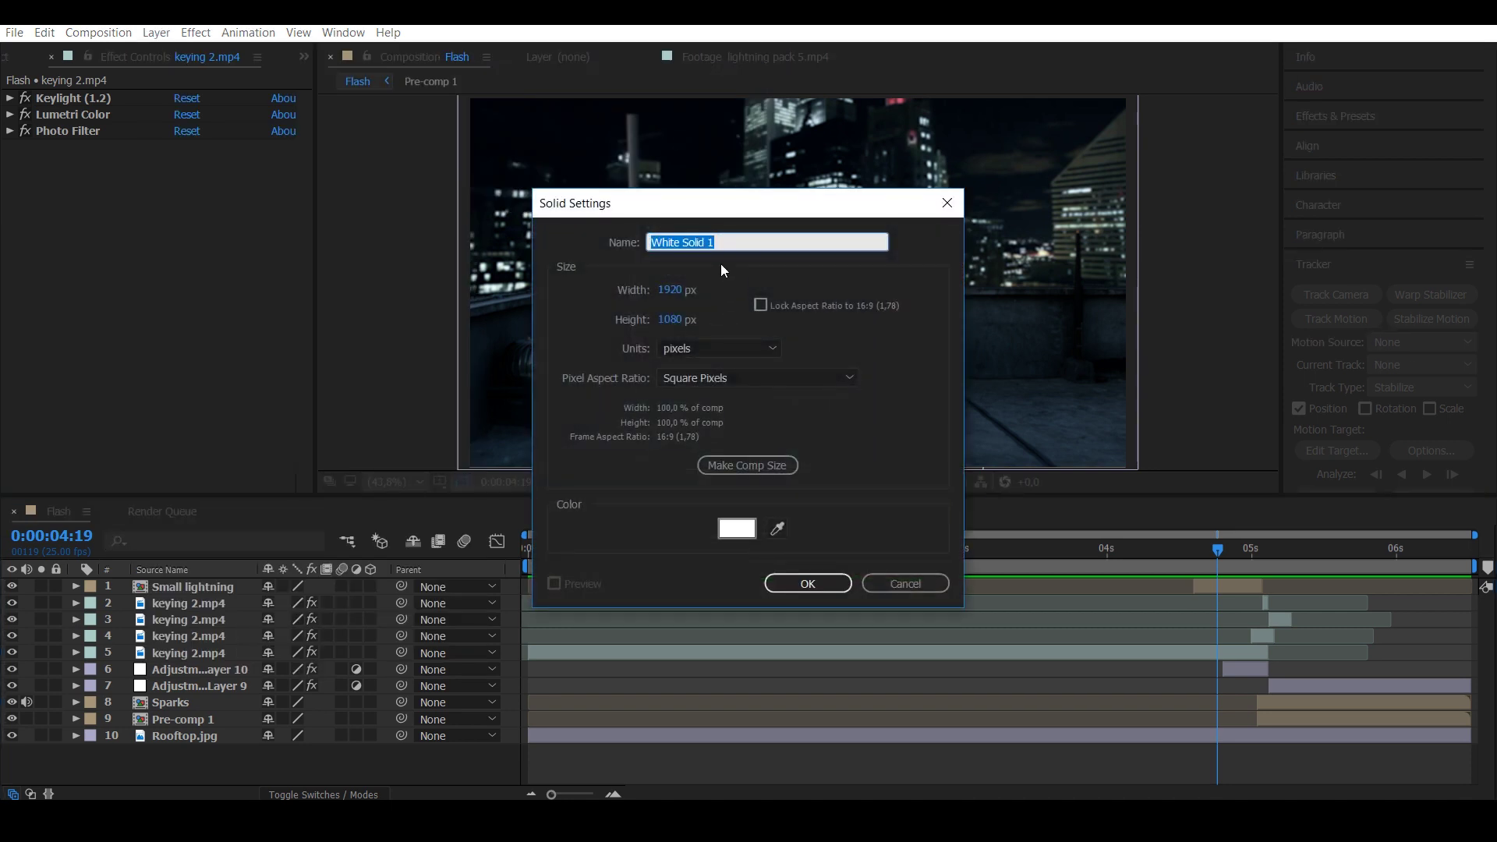
{"action": "type", "text": "light"}
{"action": "key", "text": "Return"}
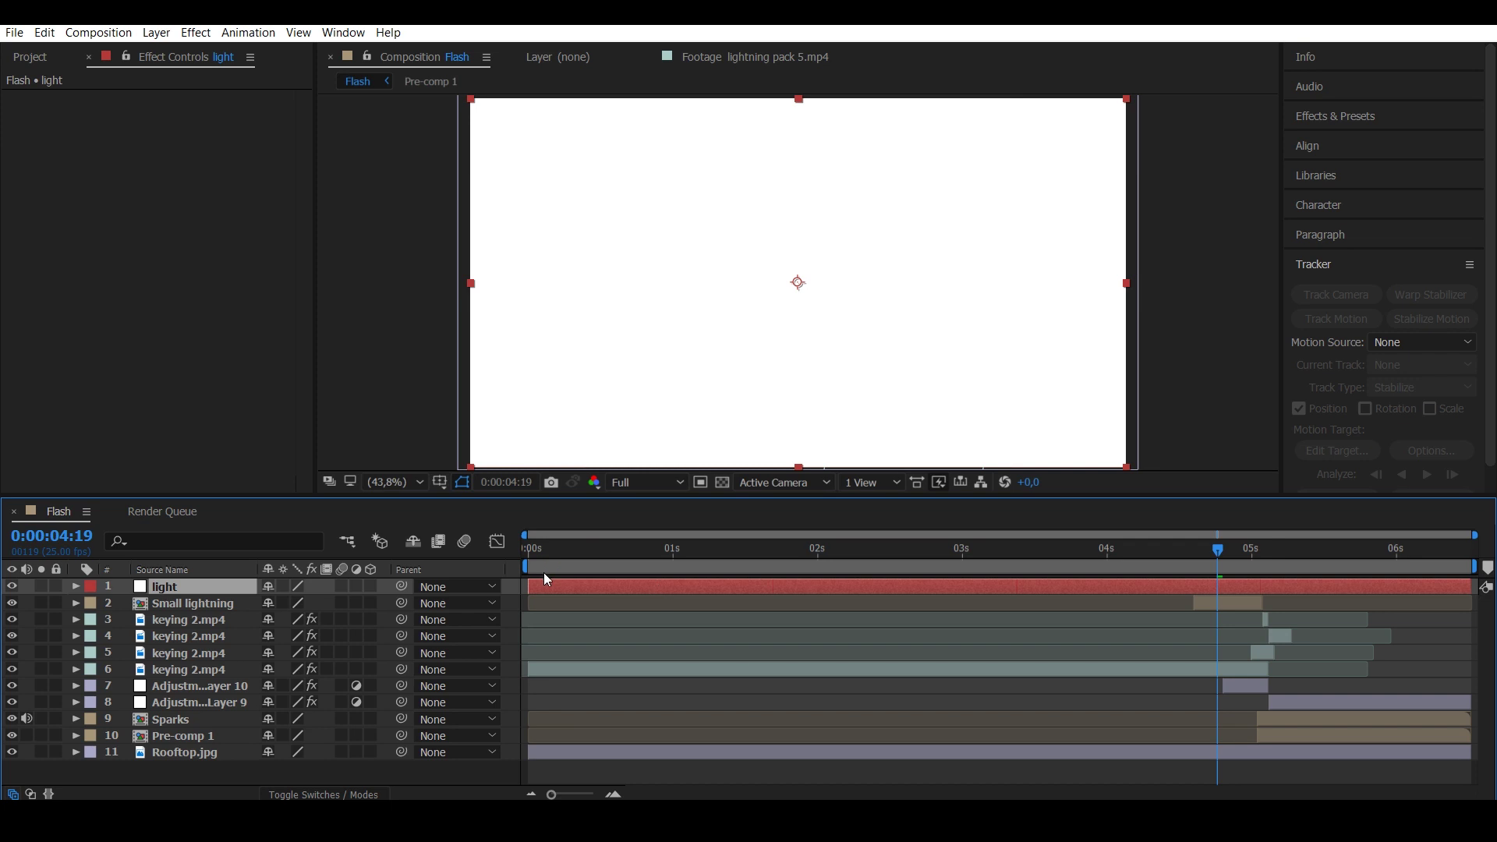
Place the light layer beneath the keying 2.mp4 layers and trim it to a brief flash at 0:00:04:23.
{"action": "left_click_drag", "start_coordinate": [190, 690], "coordinate": [188, 681]}
{"action": "left_click_drag", "start_coordinate": [1218, 545], "coordinate": [1239, 547]}
{"action": "left_click_drag", "start_coordinate": [530, 672], "coordinate": [1243, 676]}
Draw a rounded Pen tool mask on the light layer behind the figure's head and torso, and feather it into a soft glow.
{"action": "left_click", "coordinate": [343, 33]}
{"action": "left_click", "coordinate": [374, 457]}
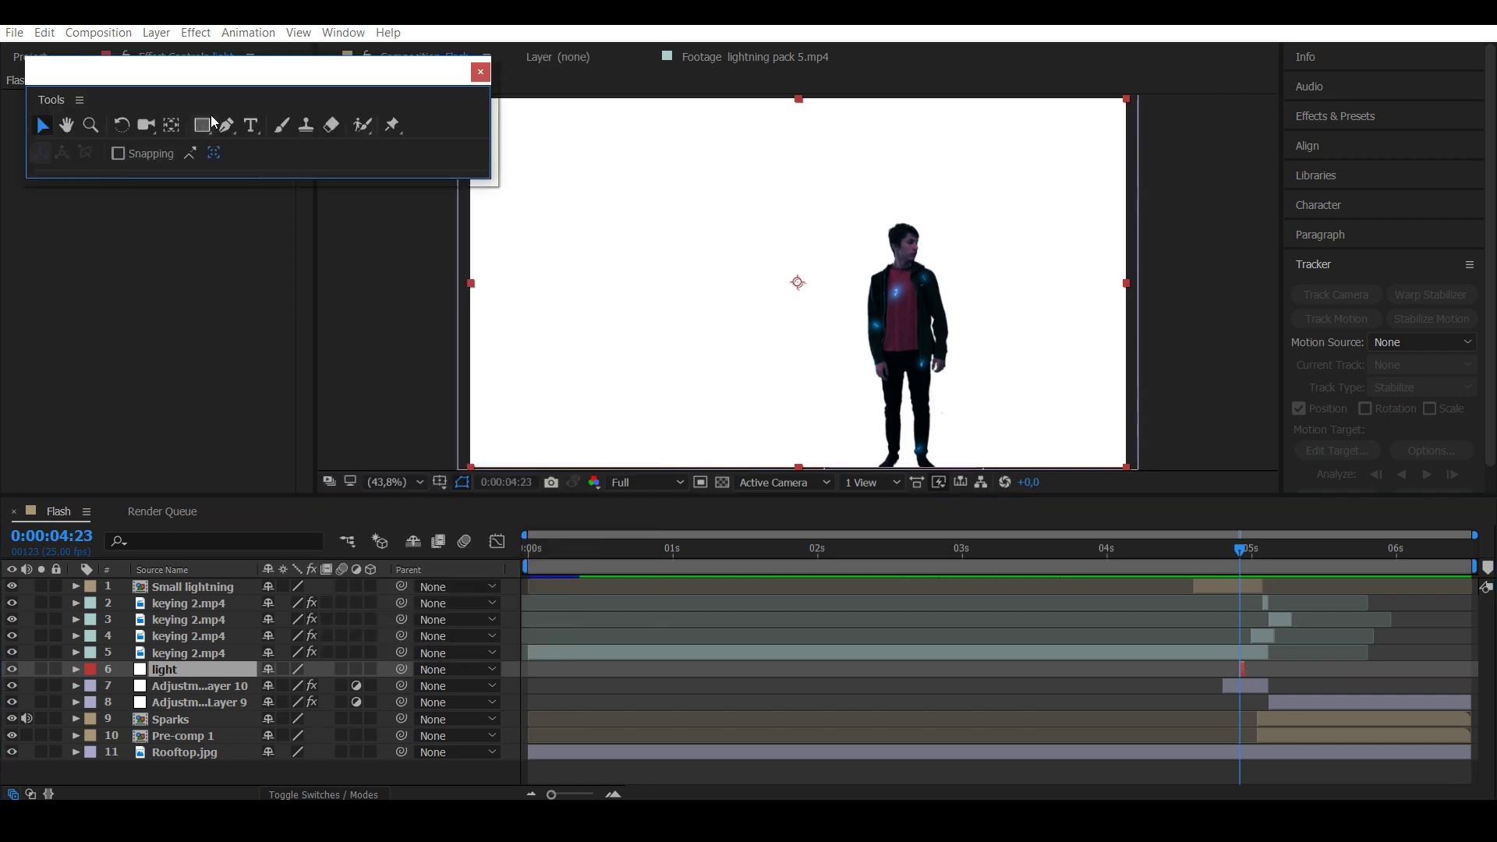
{"action": "left_click", "coordinate": [226, 126]}
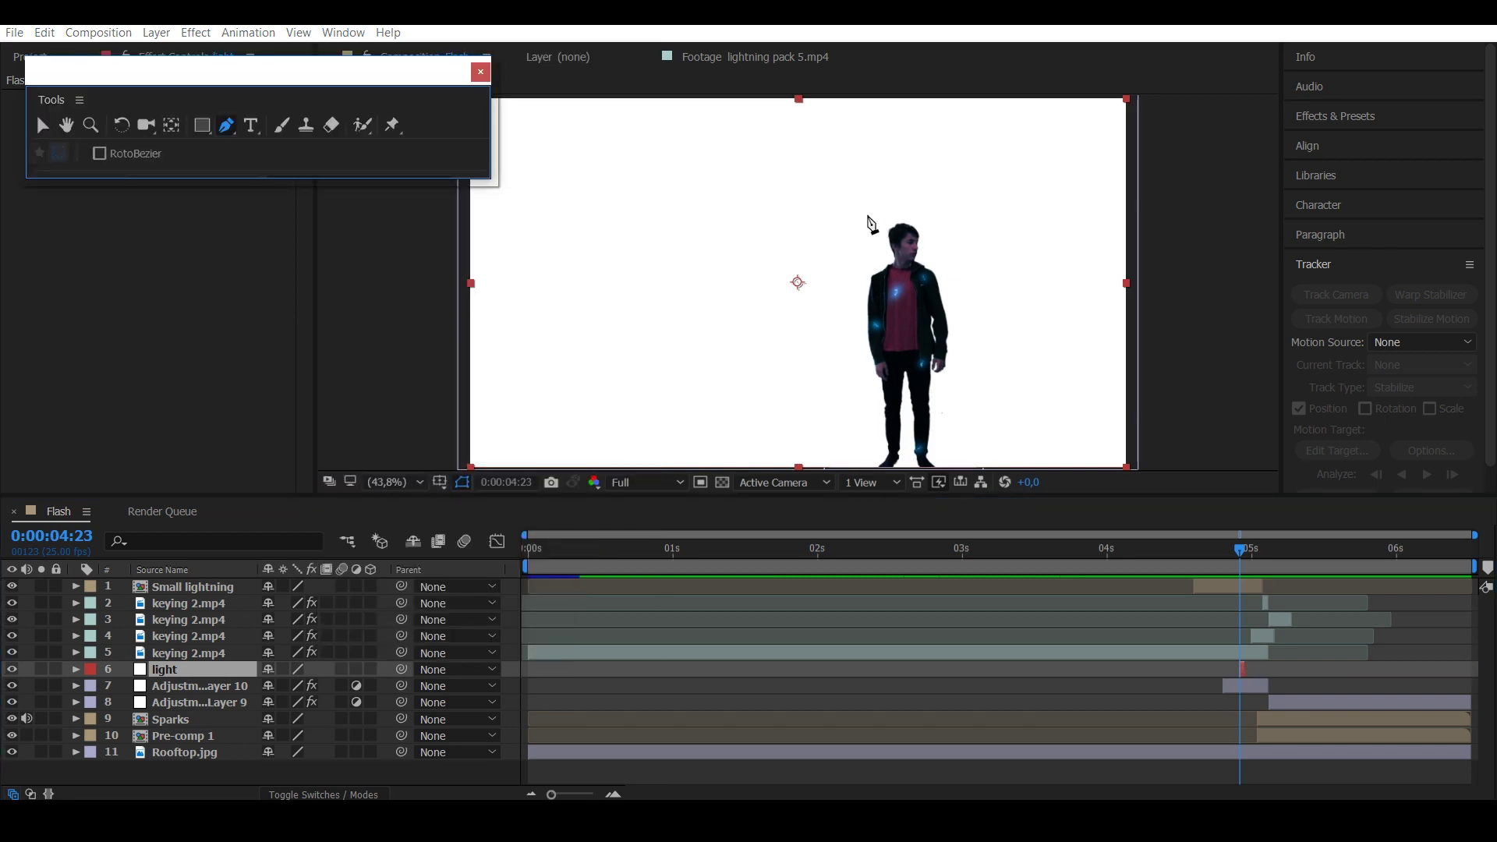
{"action": "left_click", "coordinate": [867, 216]}
{"action": "left_click", "coordinate": [837, 224]}
{"action": "left_click", "coordinate": [818, 244]}
{"action": "left_click", "coordinate": [811, 281]}
{"action": "left_click", "coordinate": [828, 327]}
{"action": "left_click", "coordinate": [861, 330]}
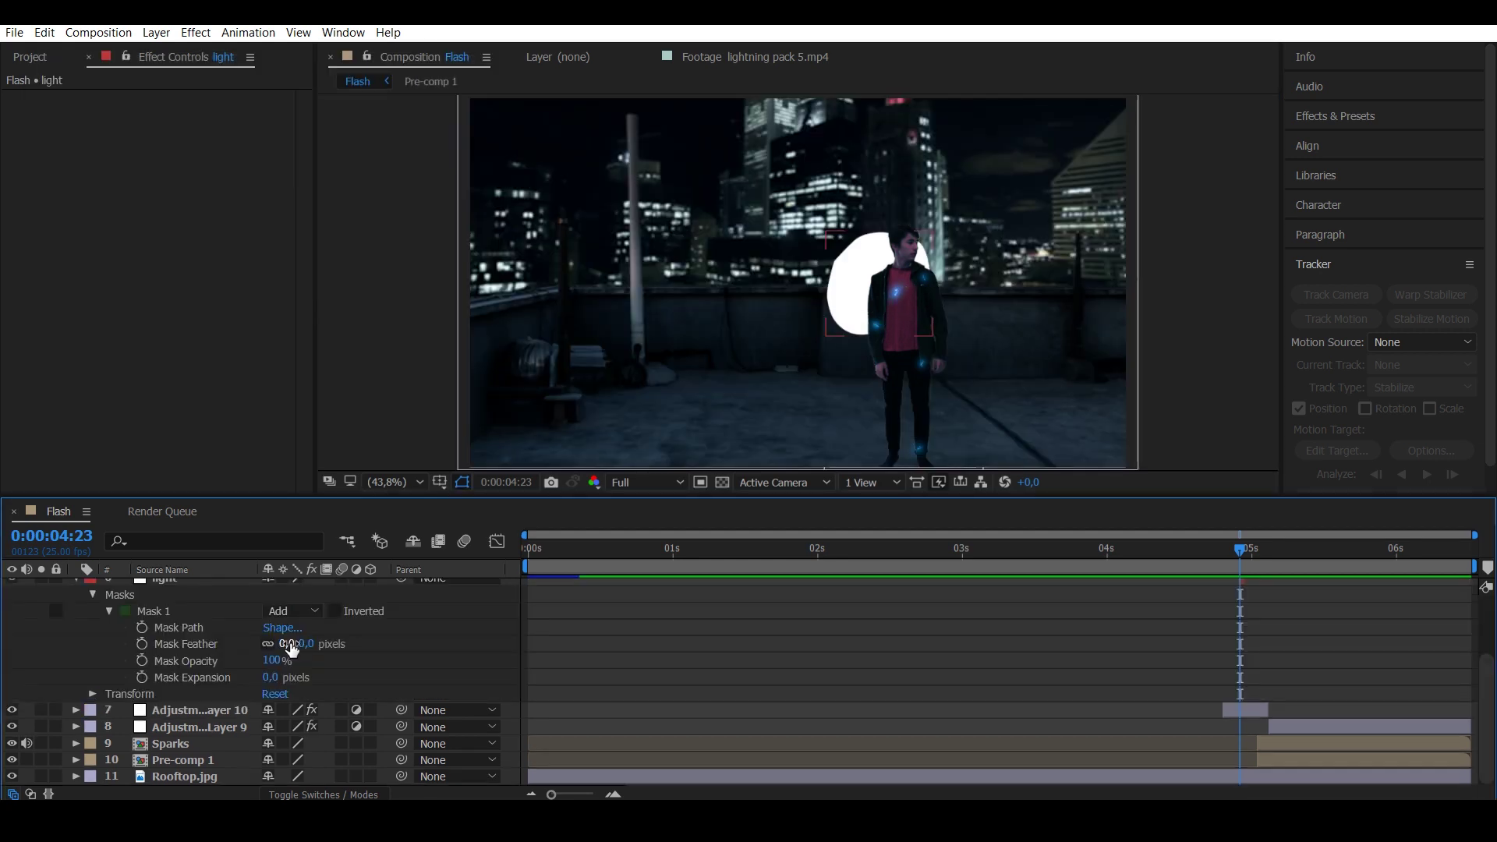
{"action": "left_click_drag", "start_coordinate": [288, 643], "coordinate": [485, 629]}
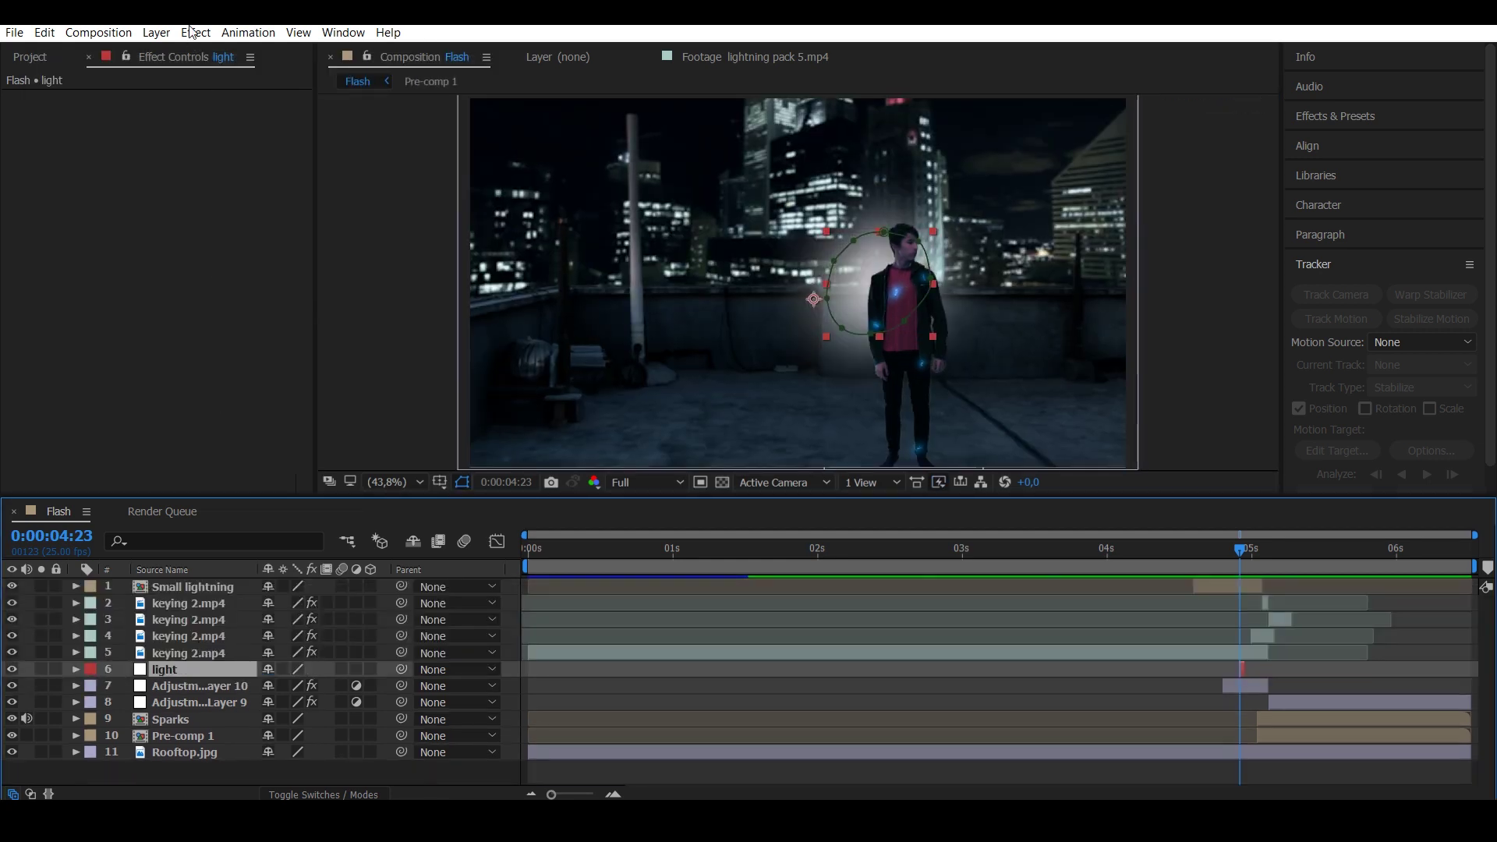
Apply a Tint effect to the light layer and map white to a pale blue.
{"action": "left_click", "coordinate": [192, 32]}
{"action": "mouse_move", "coordinate": [270, 211]}
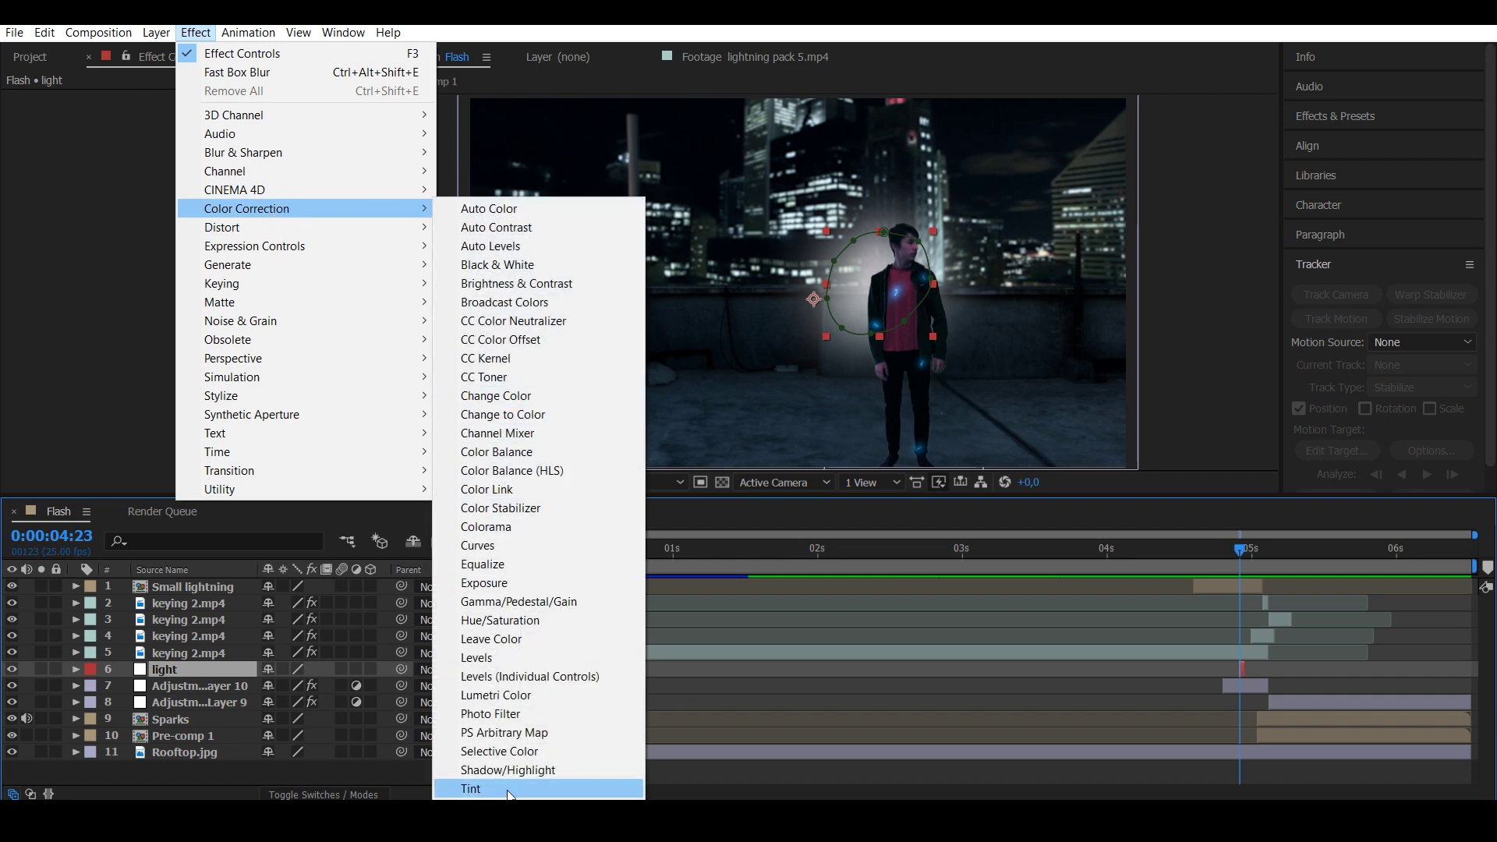
{"action": "left_click", "coordinate": [476, 788]}
{"action": "left_click", "coordinate": [183, 131]}
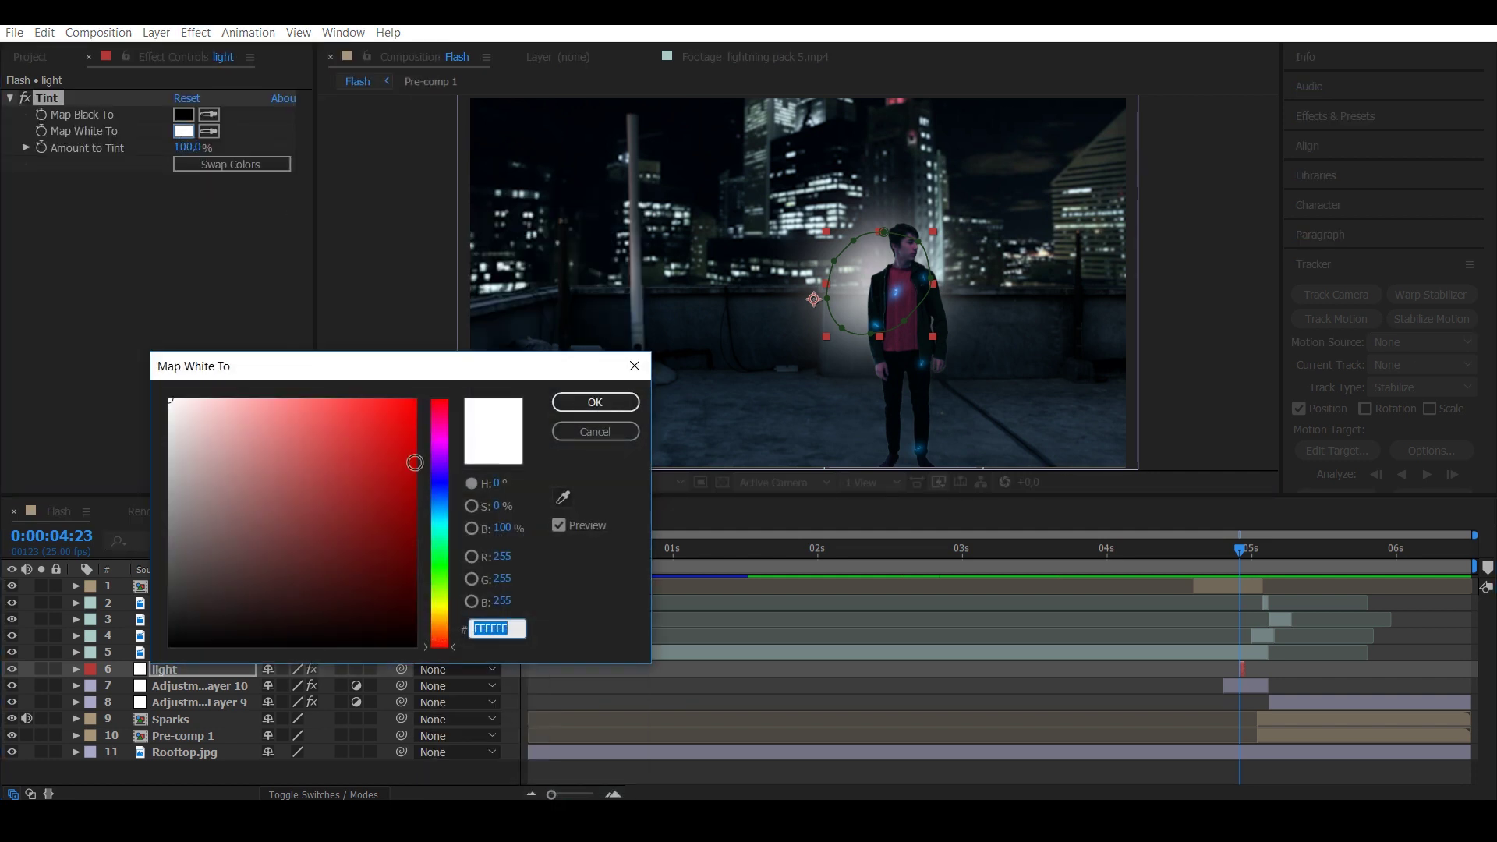
{"action": "left_click", "coordinate": [441, 502]}
{"action": "left_click_drag", "start_coordinate": [447, 499], "coordinate": [451, 507]}
{"action": "mouse_move", "coordinate": [297, 489]}
{"action": "left_mouse_down"}
{"action": "mouse_move", "coordinate": [240, 437]}
{"action": "mouse_move", "coordinate": [248, 393]}
{"action": "mouse_move", "coordinate": [219, 366]}
{"action": "left_mouse_up"}
{"action": "left_click", "coordinate": [595, 403]}
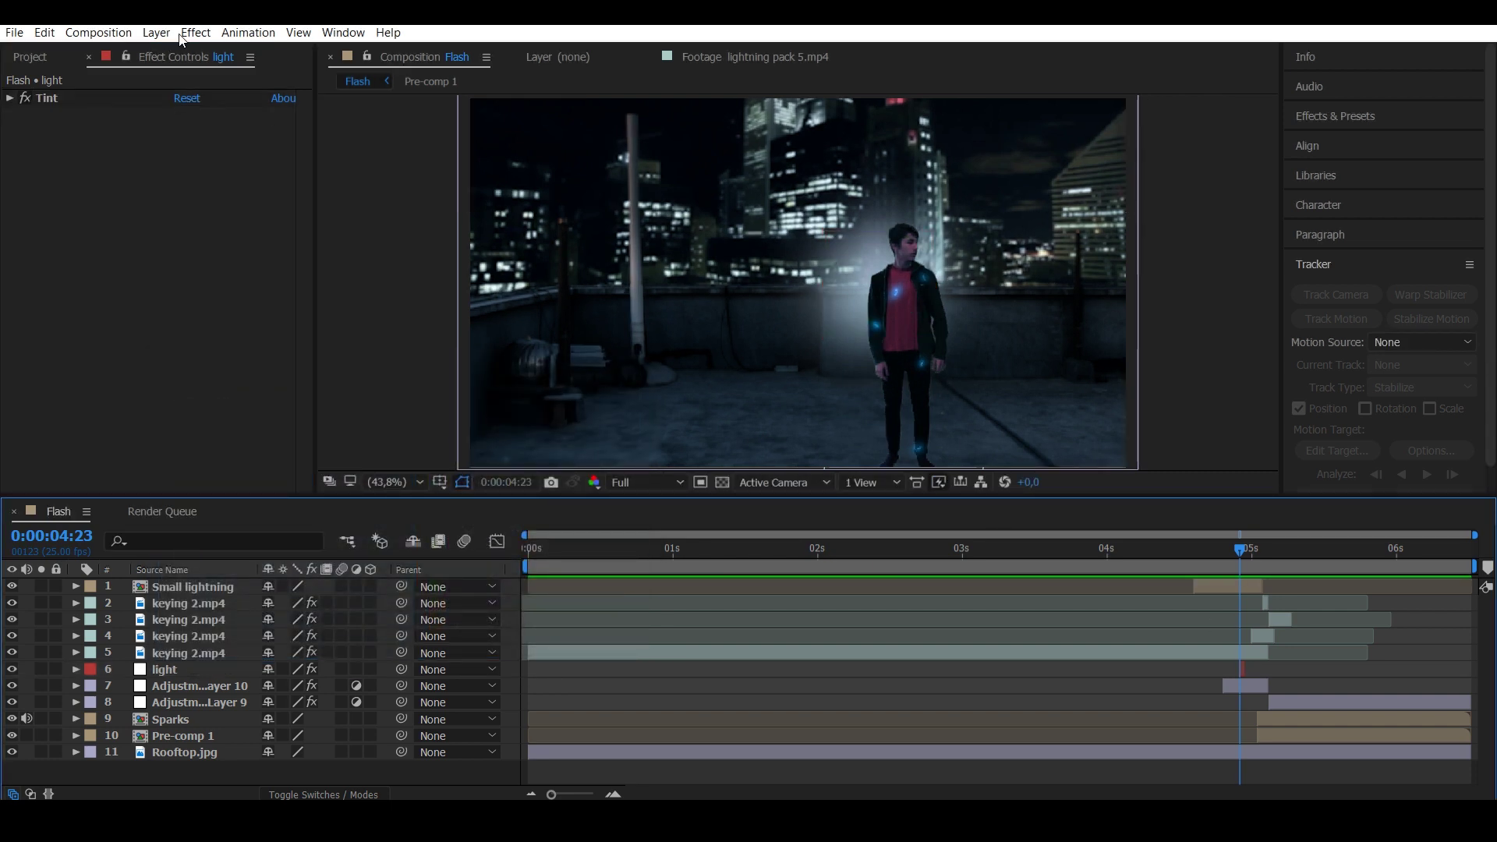
Add an adjustment layer above all layers and trim it to a brief flash at 0:00:04:23.
{"action": "left_click", "coordinate": [156, 32]}
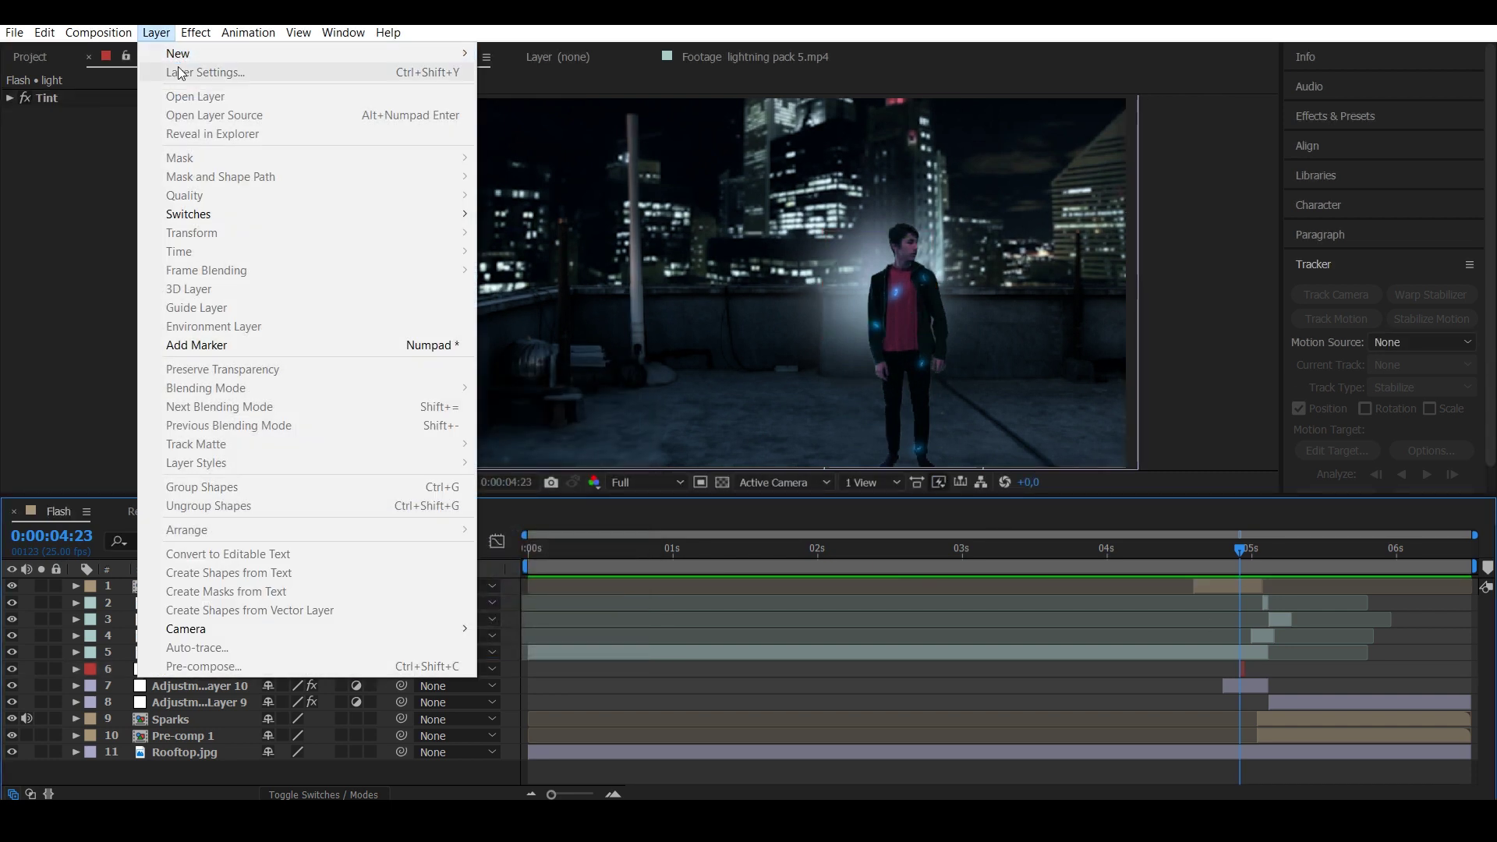
{"action": "mouse_move", "coordinate": [381, 54]}
{"action": "left_click", "coordinate": [538, 165]}
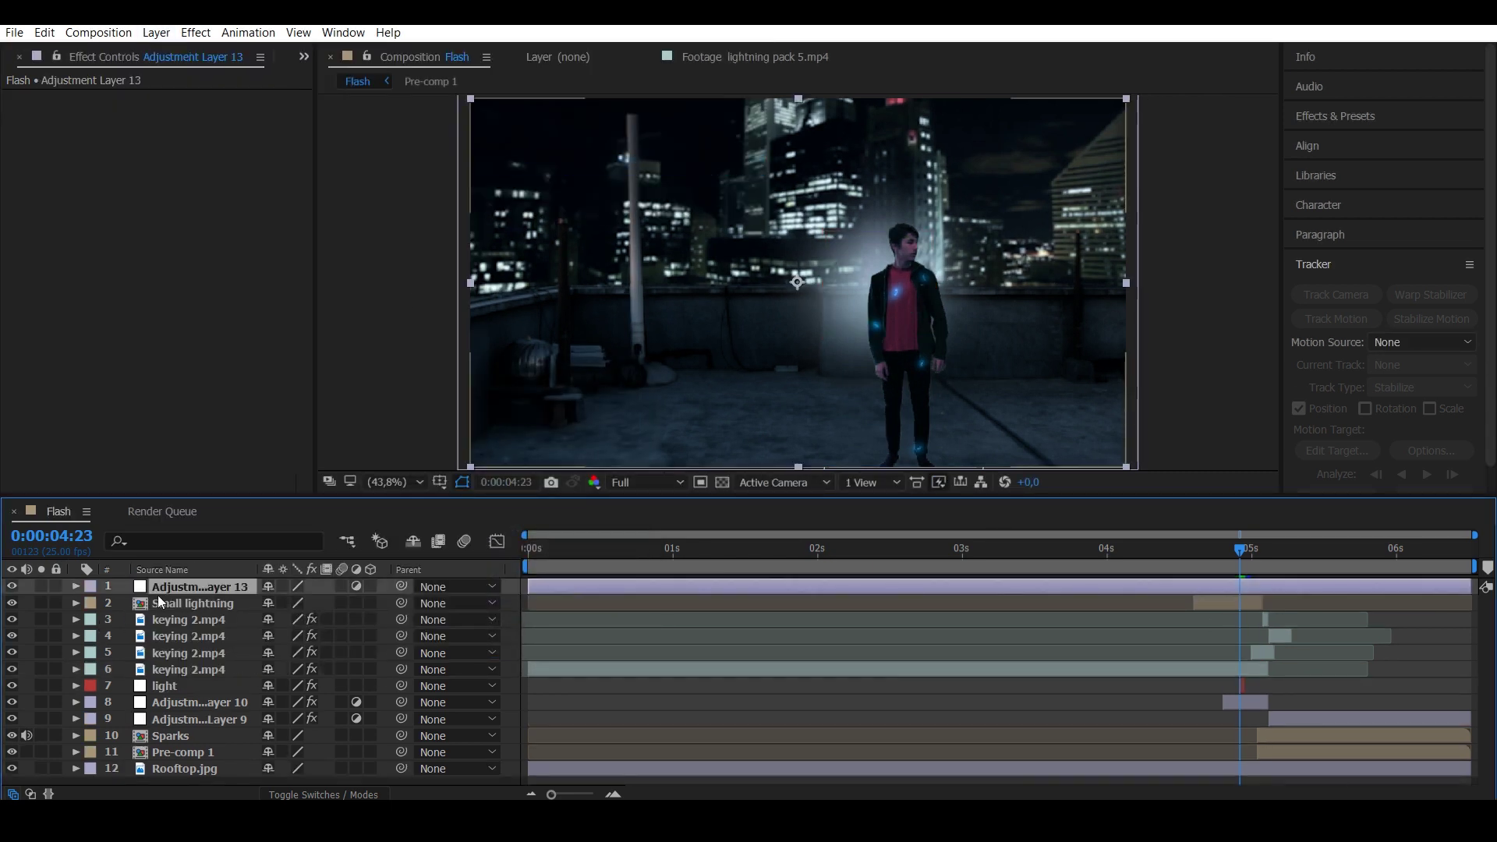
{"action": "left_click_drag", "start_coordinate": [538, 589], "coordinate": [1240, 587]}
{"action": "left_click_drag", "start_coordinate": [1469, 587], "coordinate": [1241, 585]}
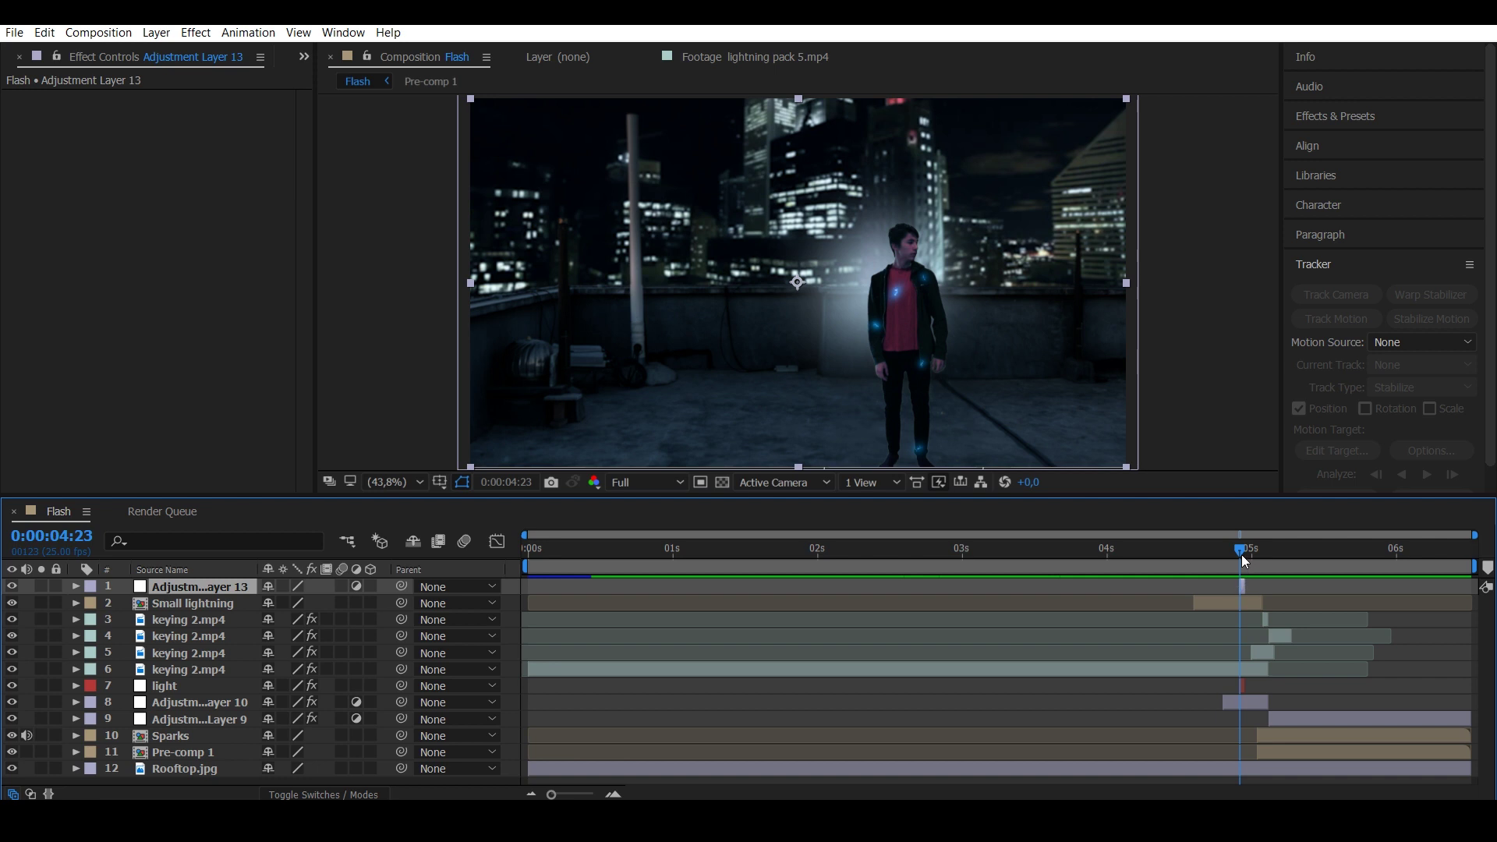
Apply CC Light Rays to the adjustment layer, with intensity 300 and its center beside the figure's head at about 1195, 476.
{"action": "left_click", "coordinate": [195, 32]}
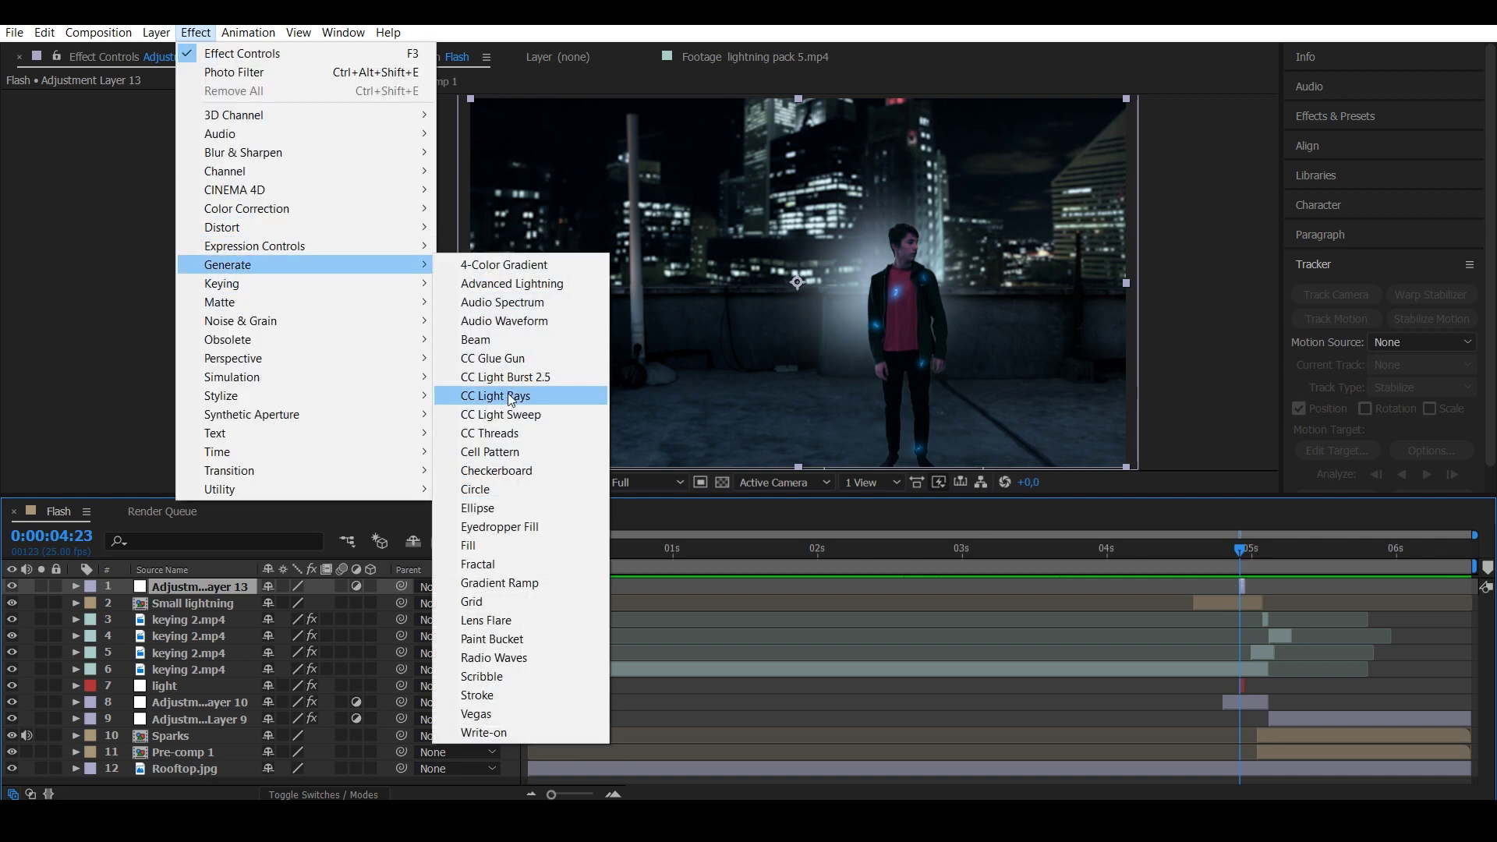
{"action": "left_click", "coordinate": [503, 398]}
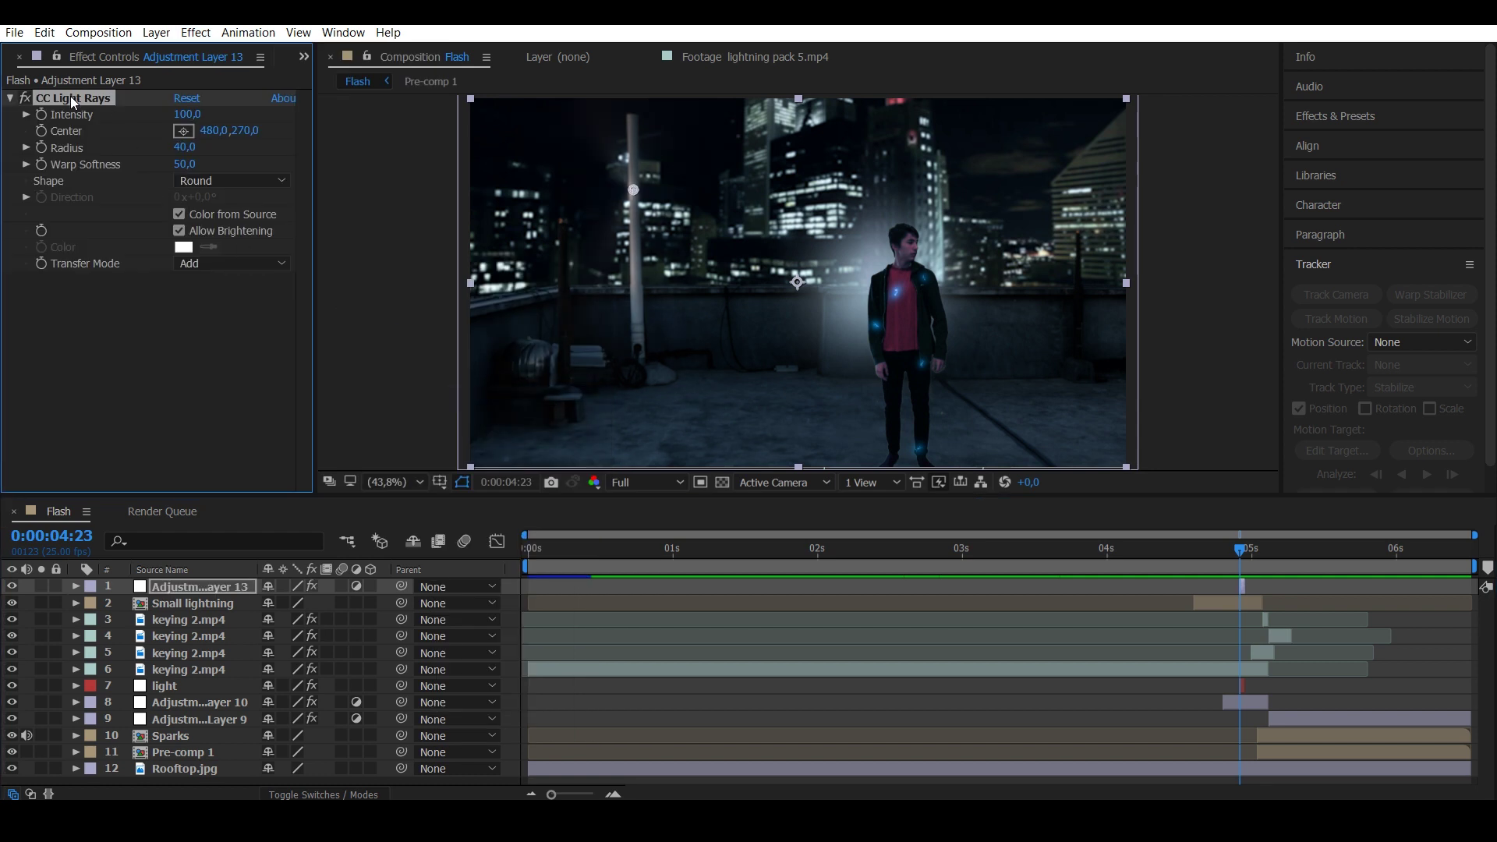
{"action": "left_click_drag", "start_coordinate": [633, 189], "coordinate": [881, 258]}
{"action": "left_click", "coordinate": [188, 115]}
{"action": "type", "text": "300"}
{"action": "key", "text": "Return"}
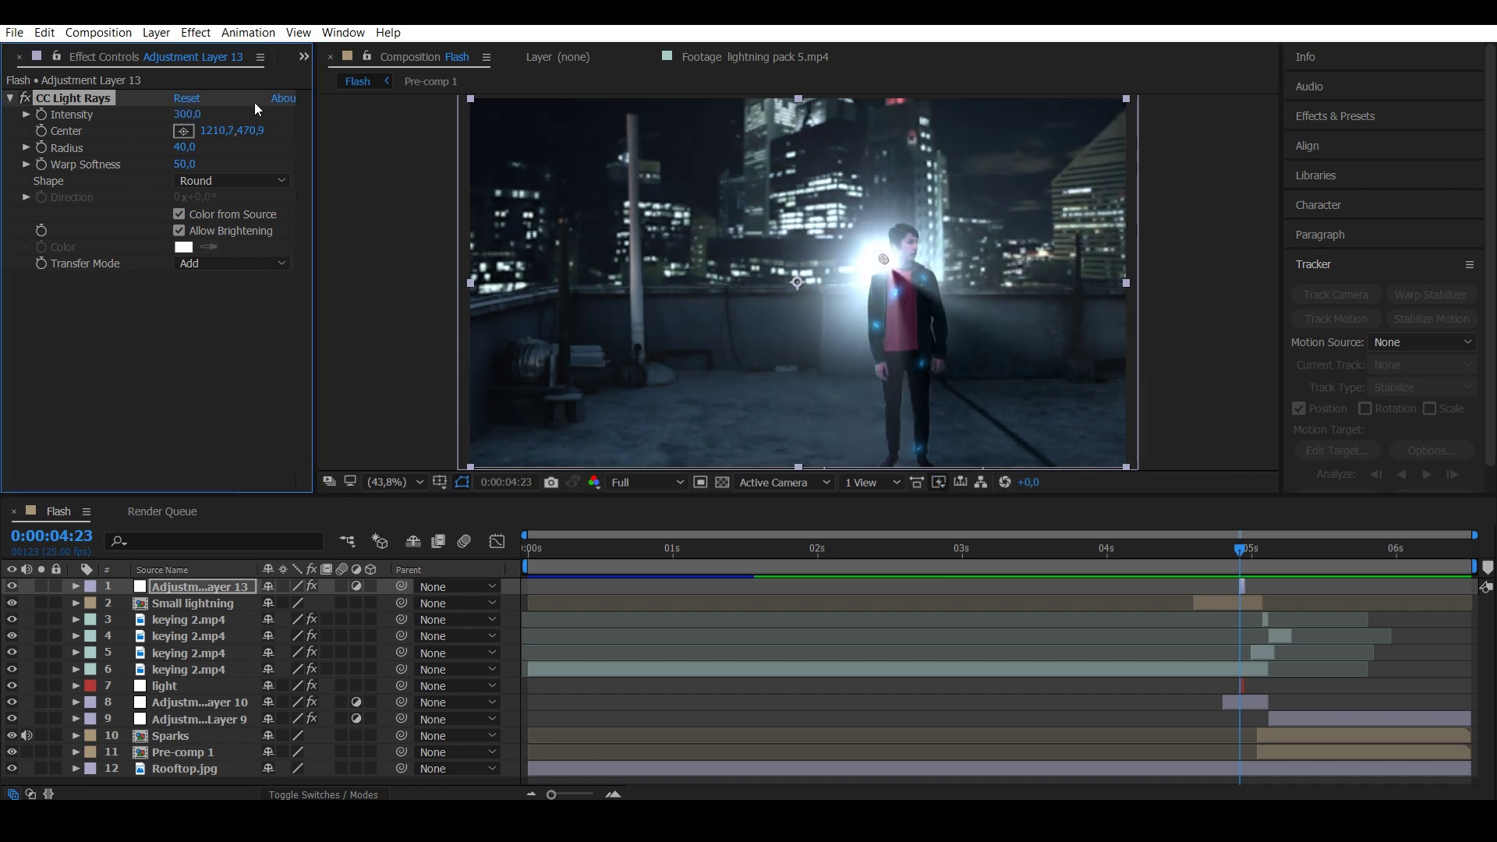
{"action": "left_click_drag", "start_coordinate": [882, 261], "coordinate": [875, 259]}
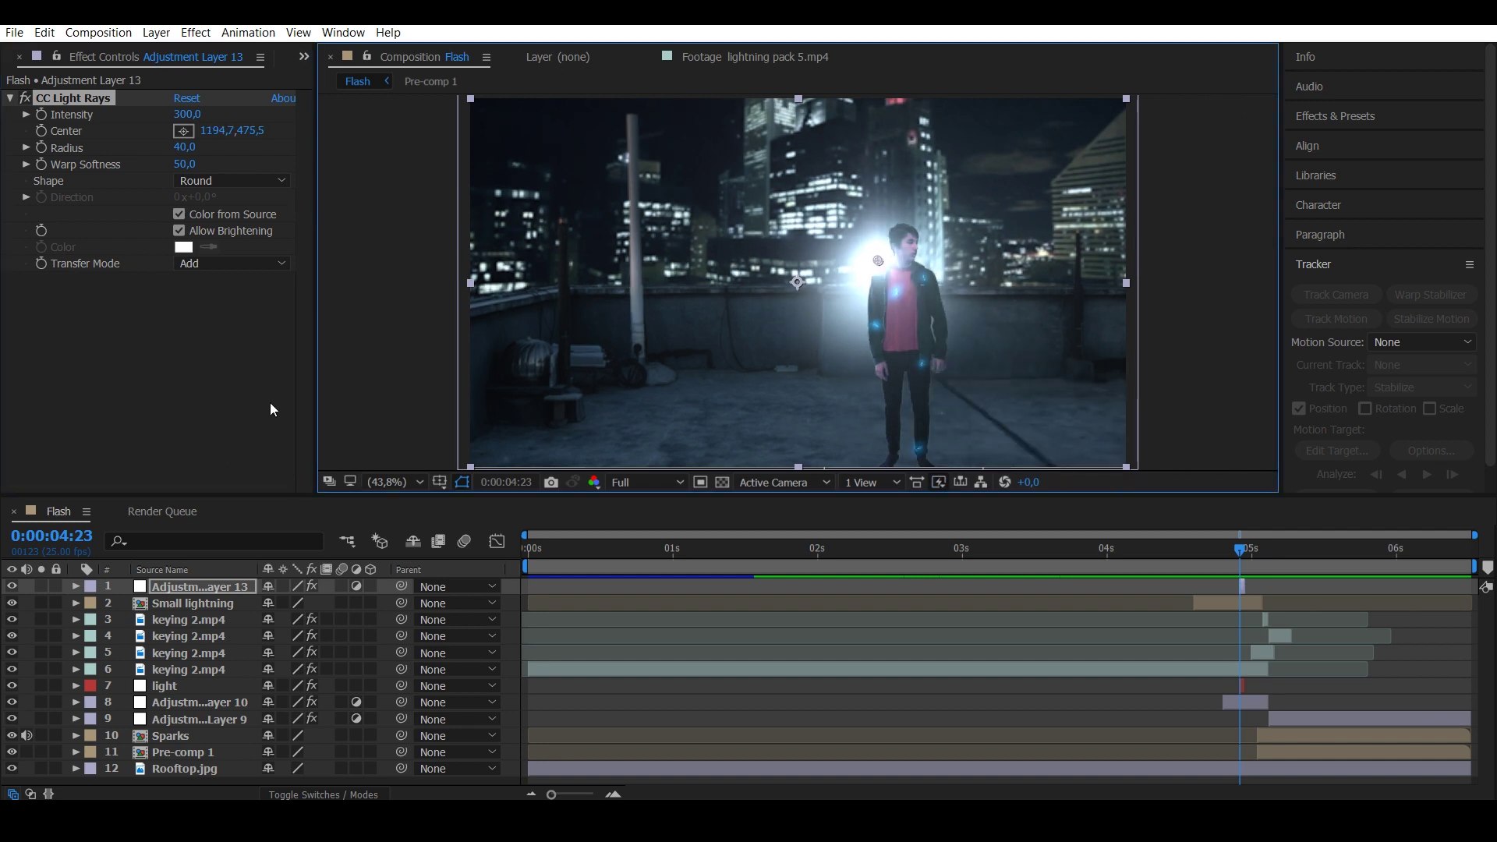
{"action": "left_click", "coordinate": [10, 99]}
Add a Photo Filter to the adjustment layer with a custom blue of about 199° hue and 30% density.
{"action": "left_click", "coordinate": [194, 32]}
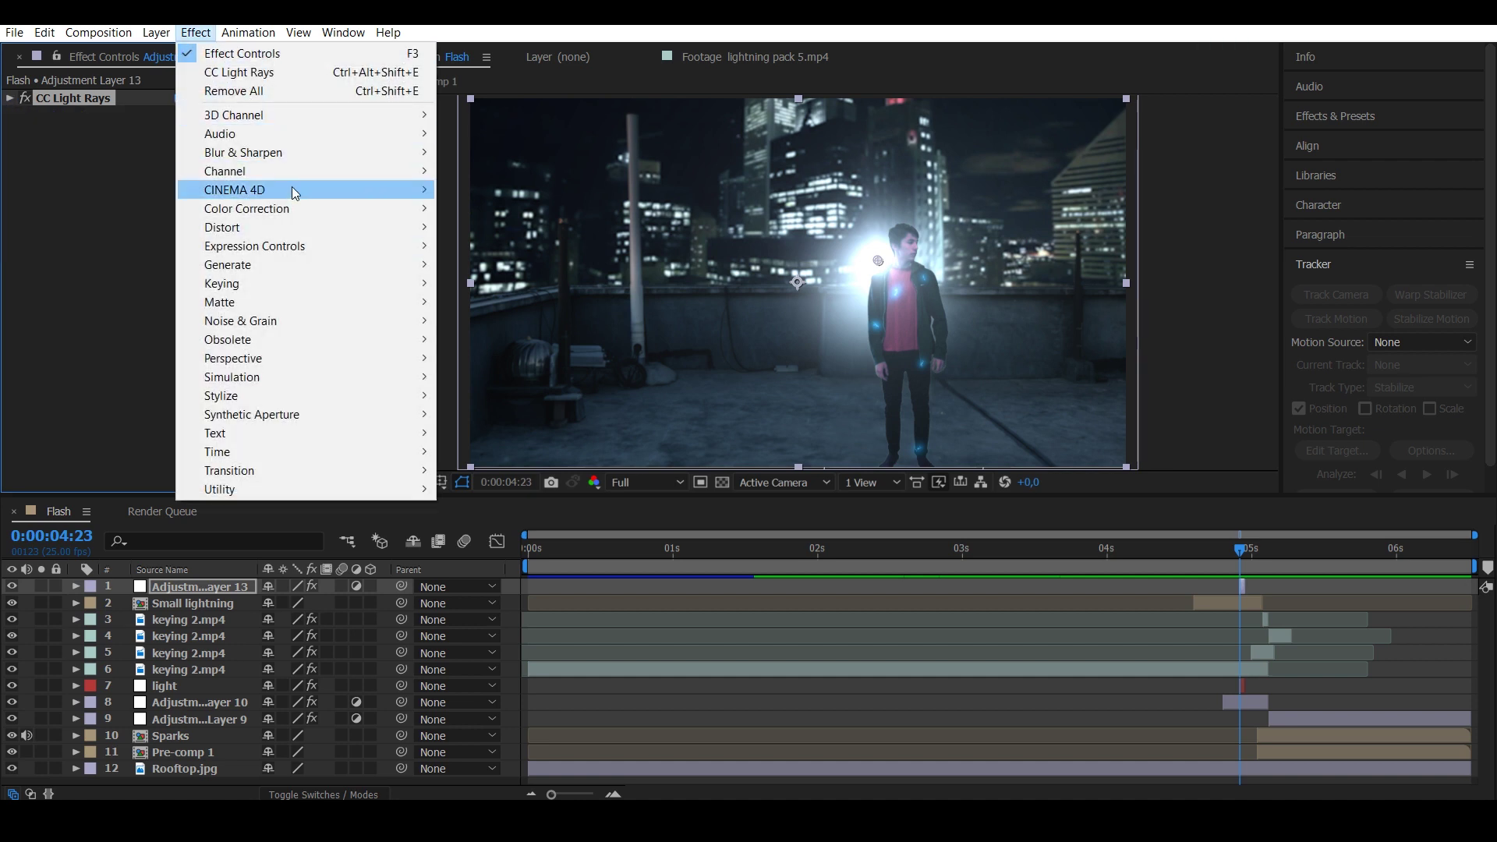
{"action": "mouse_move", "coordinate": [300, 215]}
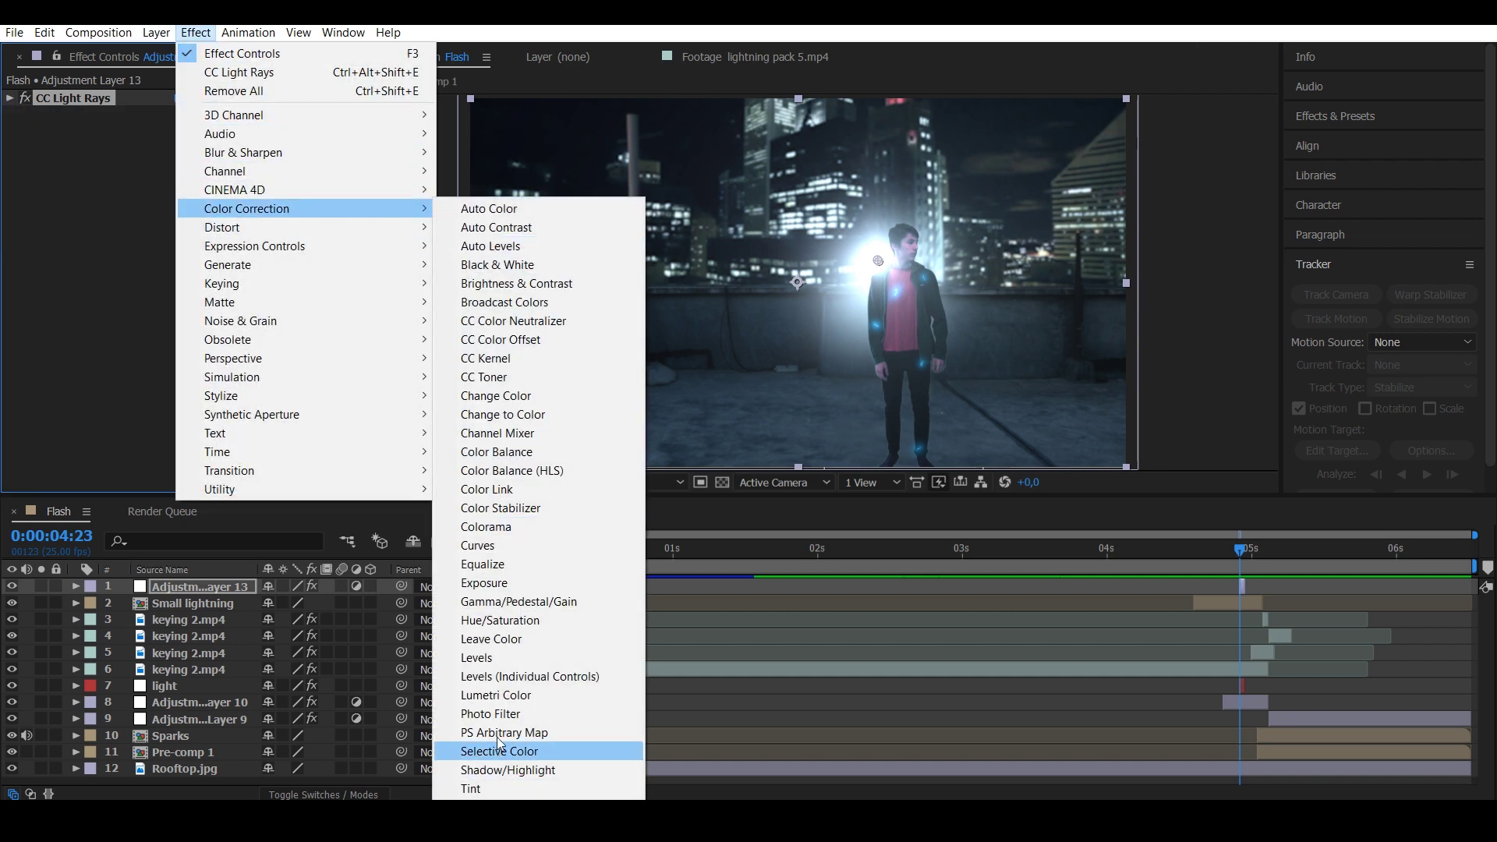
{"action": "left_click", "coordinate": [507, 713]}
{"action": "left_click", "coordinate": [217, 131]}
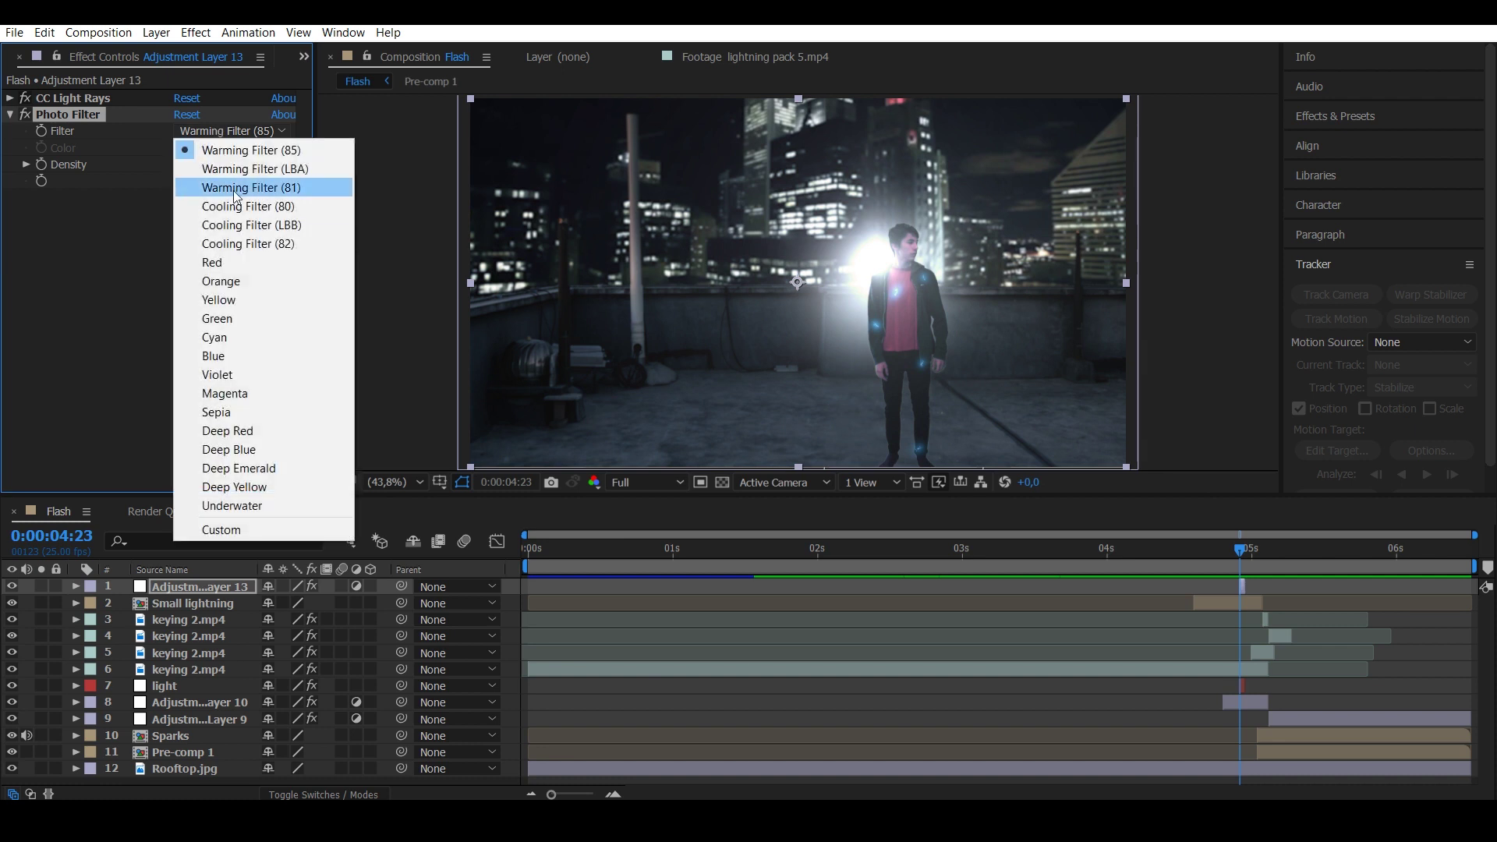
{"action": "left_click", "coordinate": [233, 530]}
{"action": "left_click", "coordinate": [189, 147]}
{"action": "left_click_drag", "start_coordinate": [443, 480], "coordinate": [446, 508]}
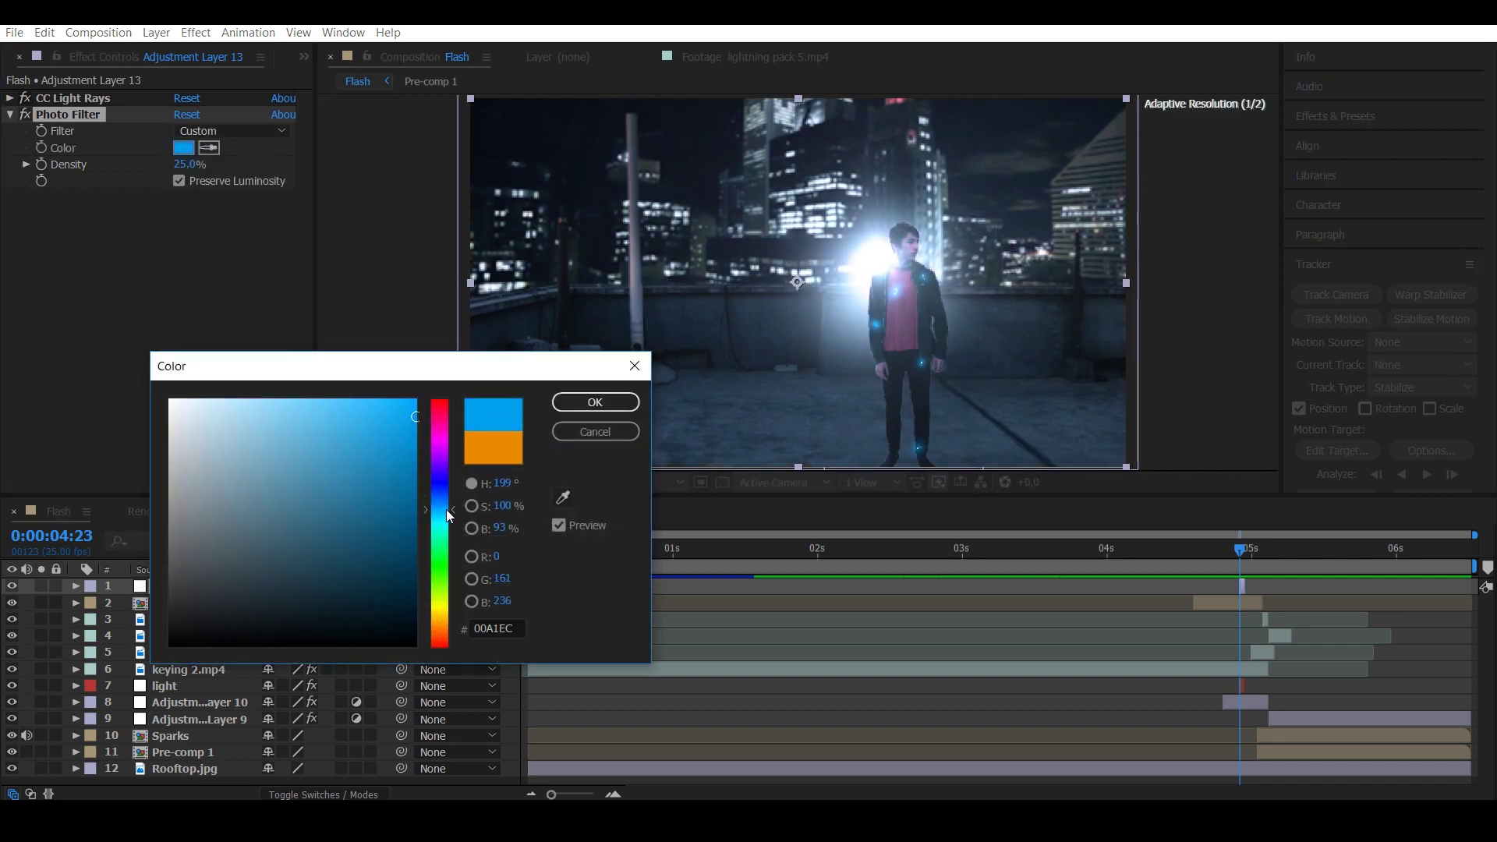
{"action": "left_click", "coordinate": [277, 160]}
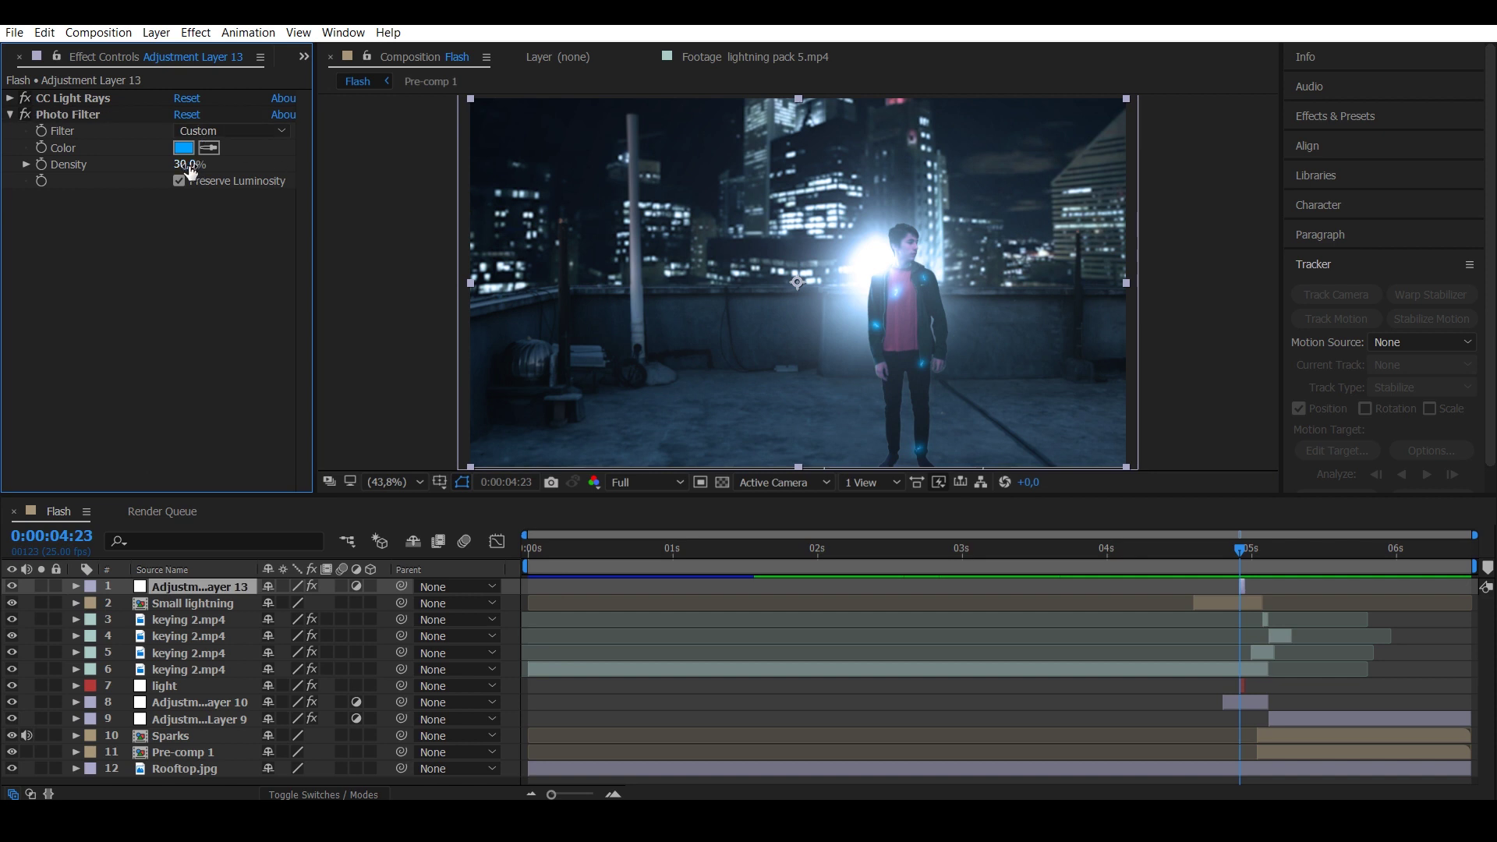
Add an Exposure effect to the adjustment layer and raise its master exposure to about 1.
{"action": "left_click", "coordinate": [189, 165]}
{"action": "key", "text": "Return"}
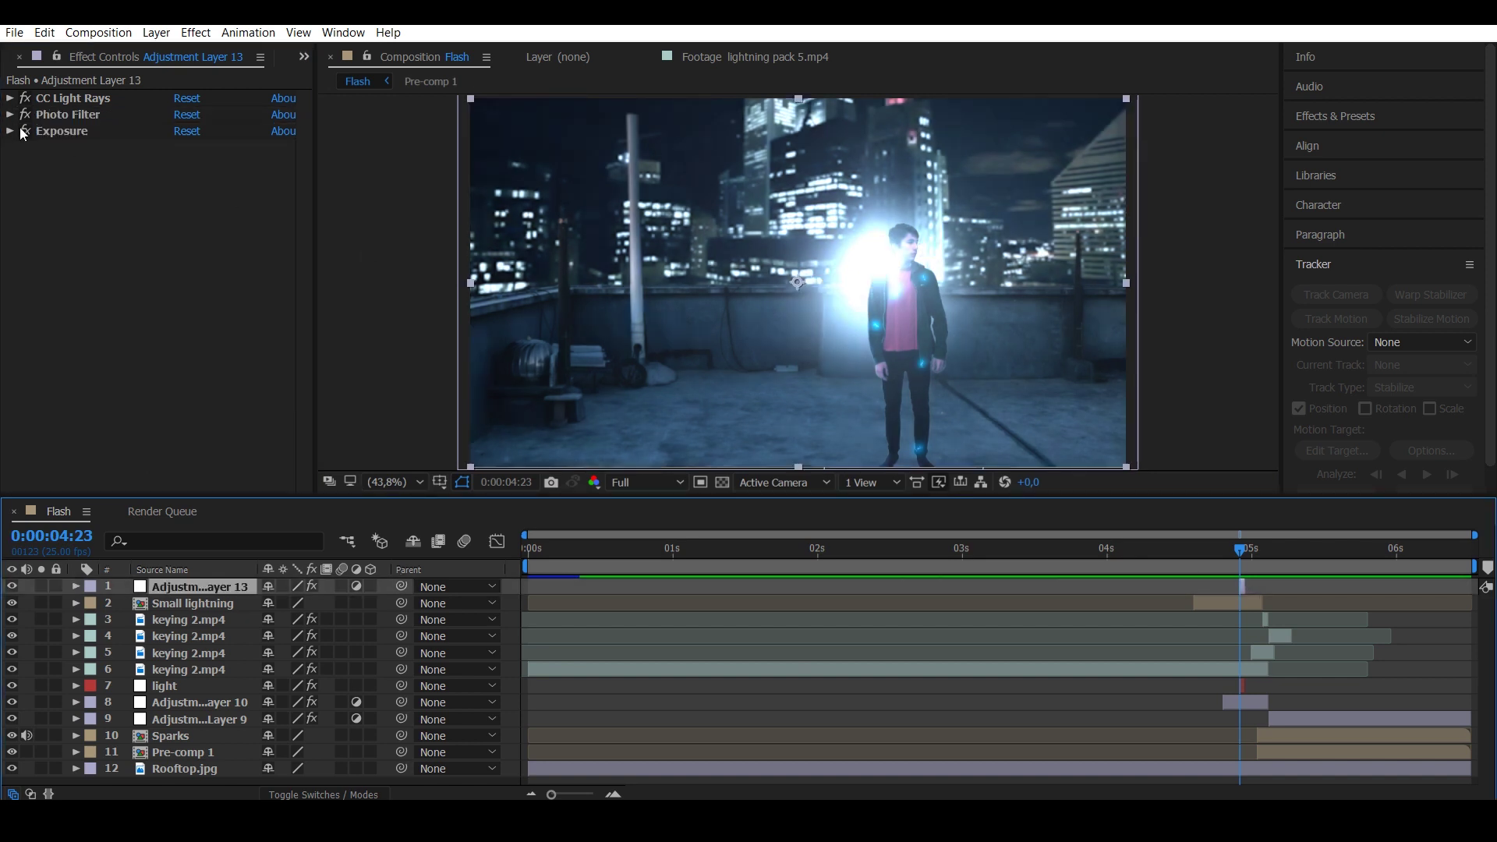
{"action": "left_click", "coordinate": [10, 131]}
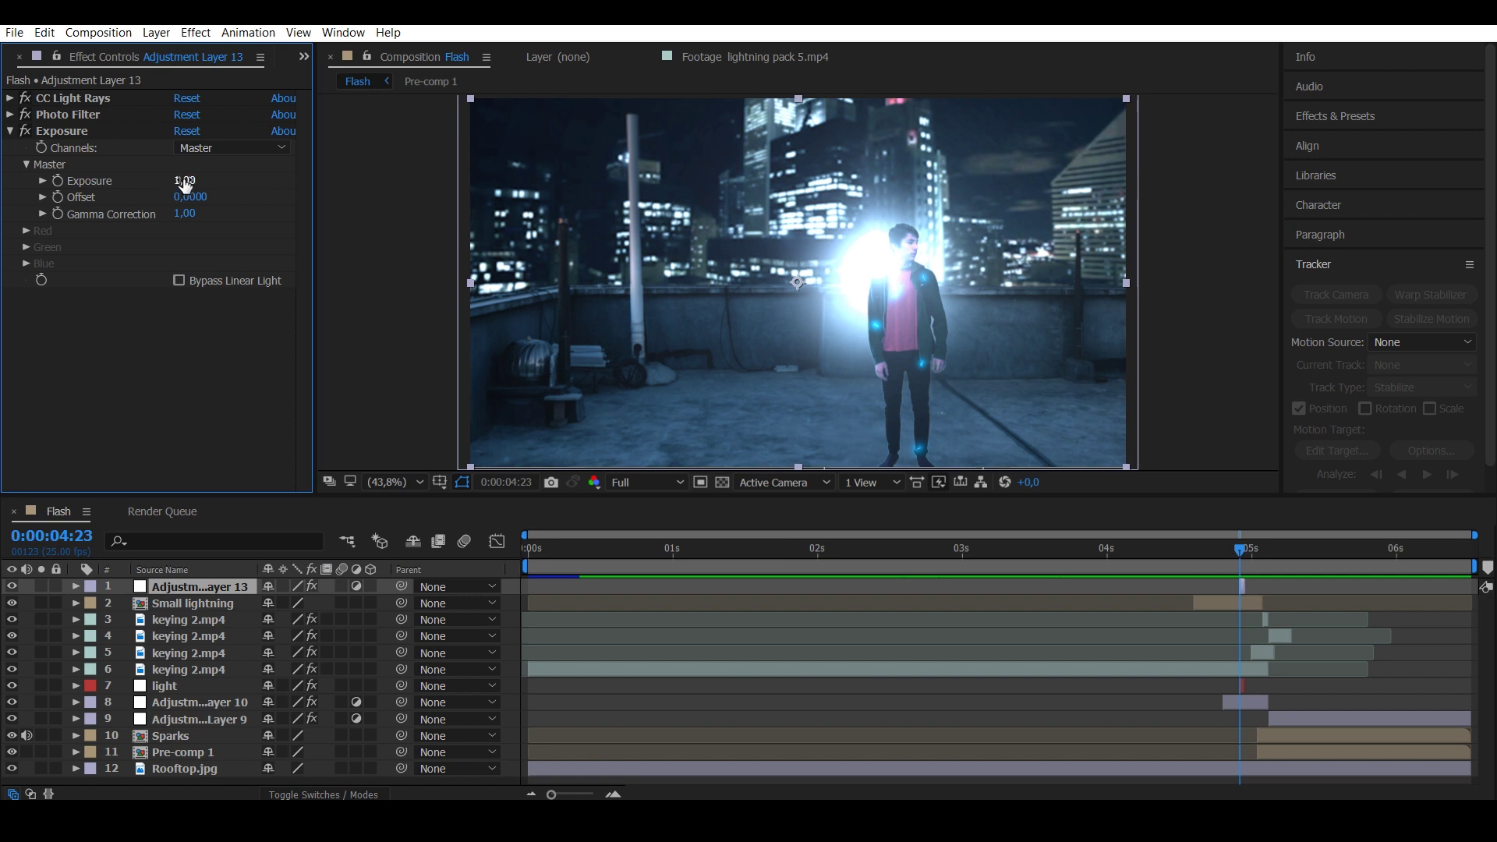
{"action": "left_click", "coordinate": [10, 131]}
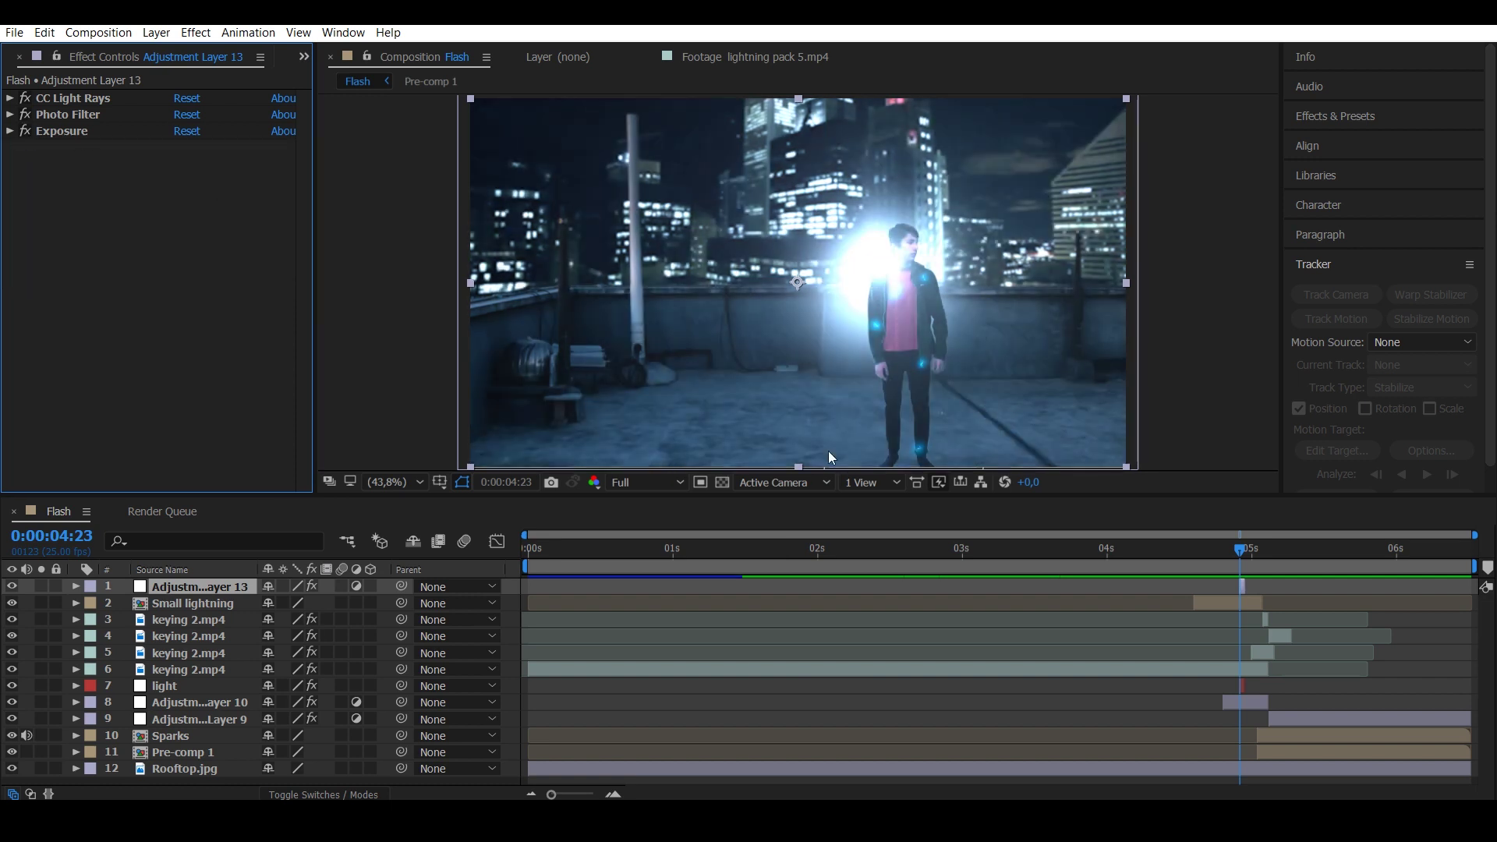
Preview the light flashes behind the figure, playing from 0:00:04:13.
{"action": "key", "text": "ctrl+z"}
{"action": "mouse_move", "coordinate": [1241, 549]}
{"action": "left_mouse_down"}
{"action": "mouse_move", "coordinate": [1220, 554]}
{"action": "mouse_move", "coordinate": [1240, 554]}
{"action": "left_mouse_up"}
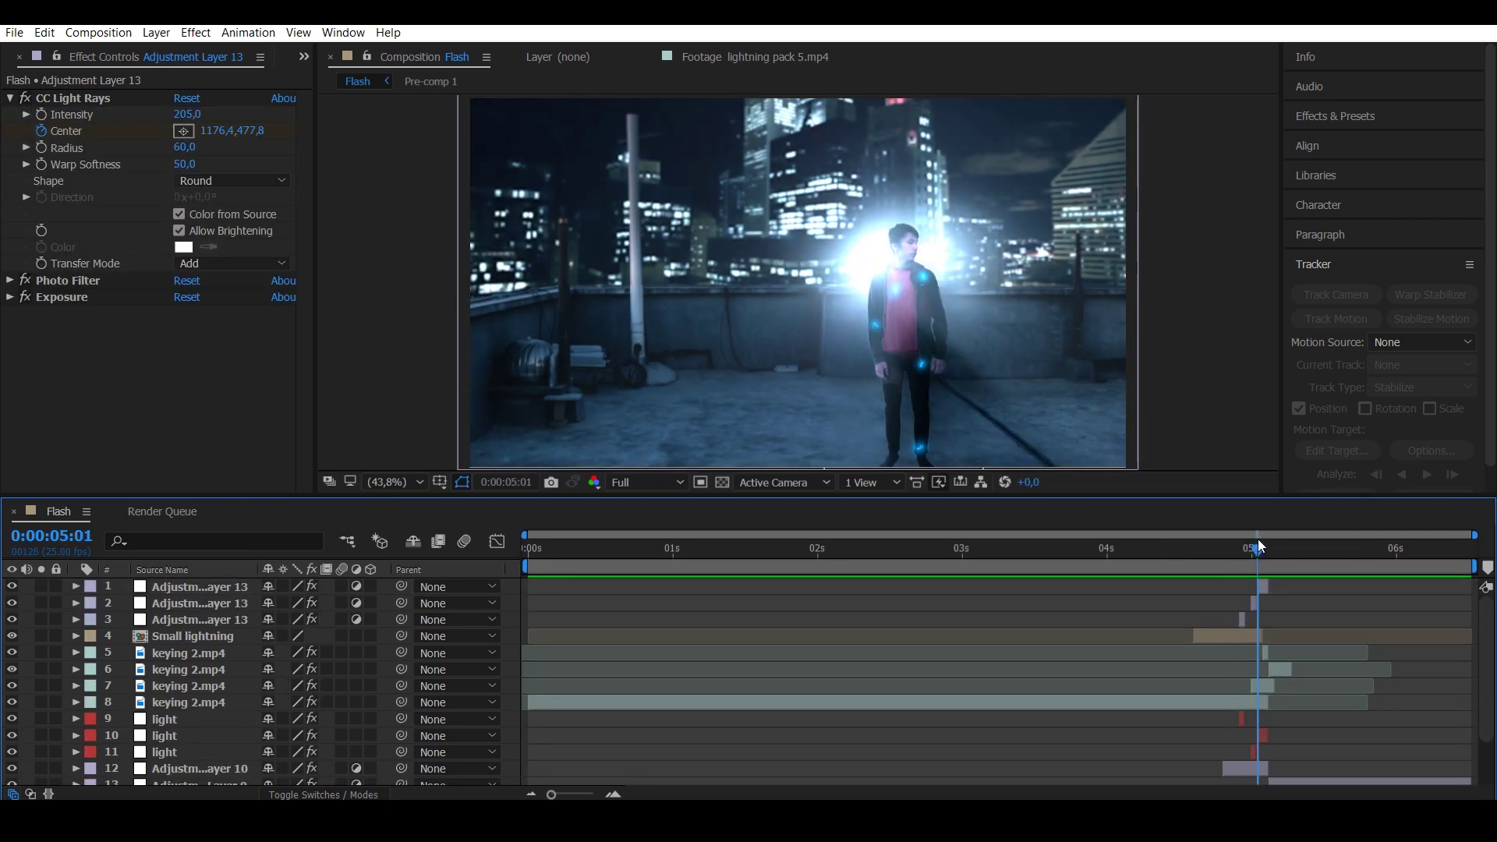
{"action": "left_click_drag", "start_coordinate": [1260, 544], "coordinate": [1184, 554]}
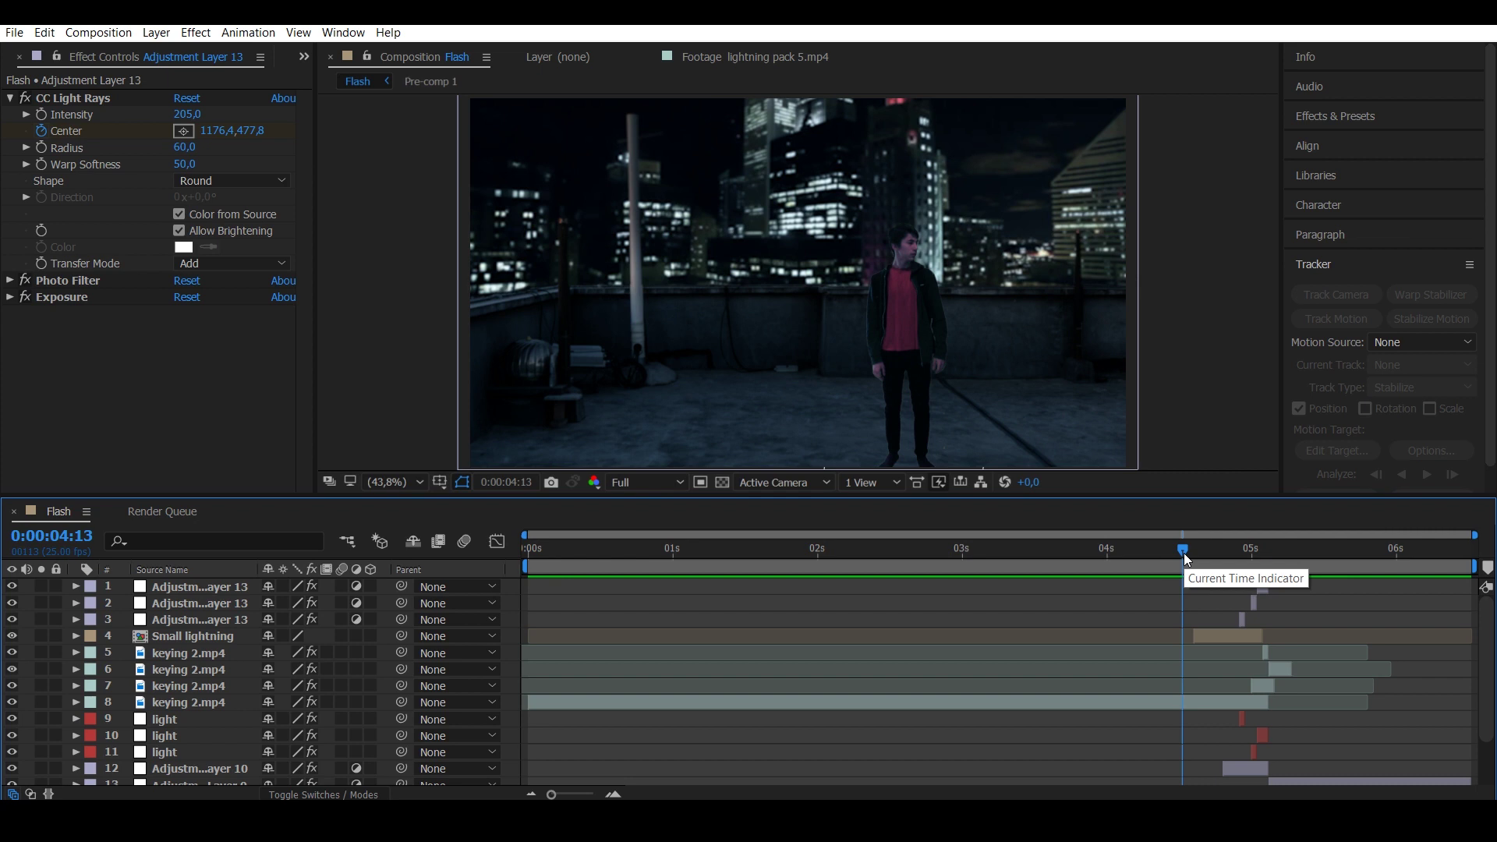
{"action": "mouse_move", "coordinate": [1184, 554]}
{"action": "left_mouse_down"}
{"action": "mouse_move", "coordinate": [1227, 546]}
{"action": "mouse_move", "coordinate": [1182, 558]}
{"action": "left_mouse_up"}
{"action": "key", "text": "space"}
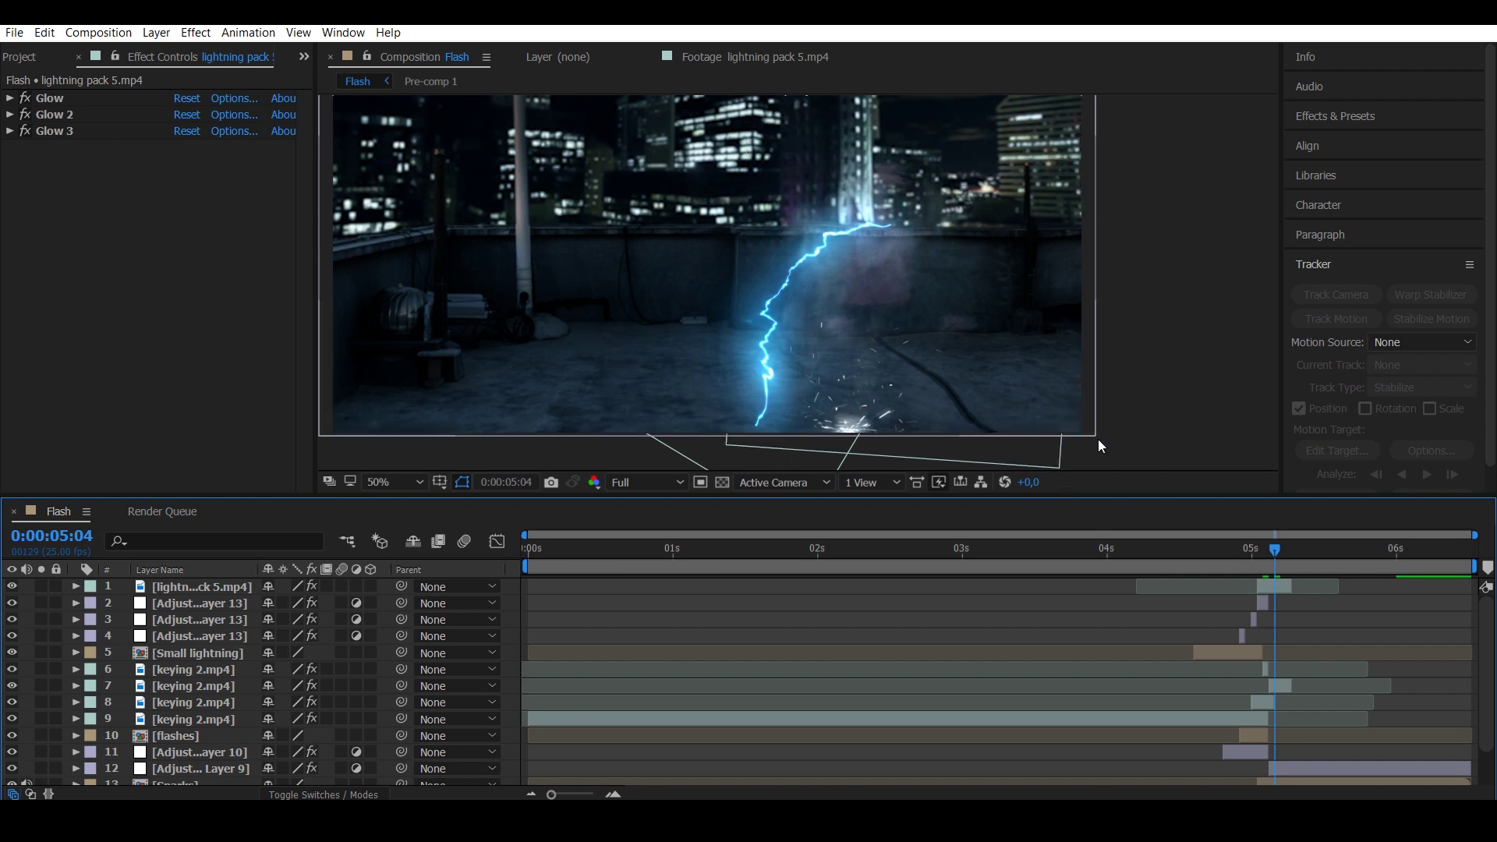
Apply a Glow effect to the uppermost lightning pack 5.mp4 layer at 0:00:05:02.
{"action": "mouse_move", "coordinate": [1276, 551]}
{"action": "left_mouse_down"}
{"action": "mouse_move", "coordinate": [1244, 553]}
{"action": "mouse_move", "coordinate": [1267, 551]}
{"action": "left_mouse_up"}
{"action": "left_click", "coordinate": [1271, 585]}
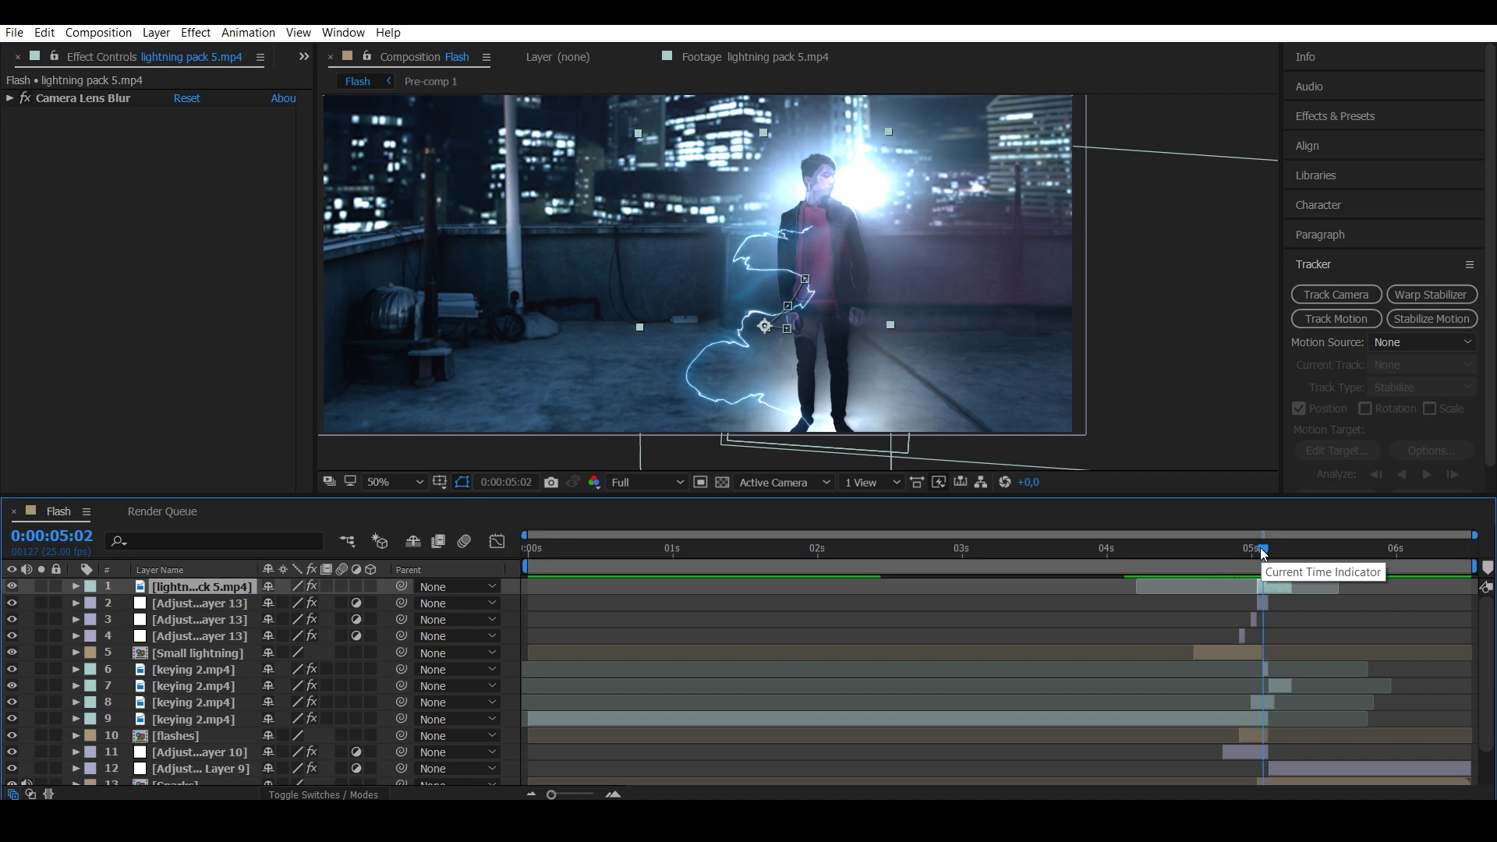
{"action": "left_click_drag", "start_coordinate": [1261, 549], "coordinate": [1262, 550]}
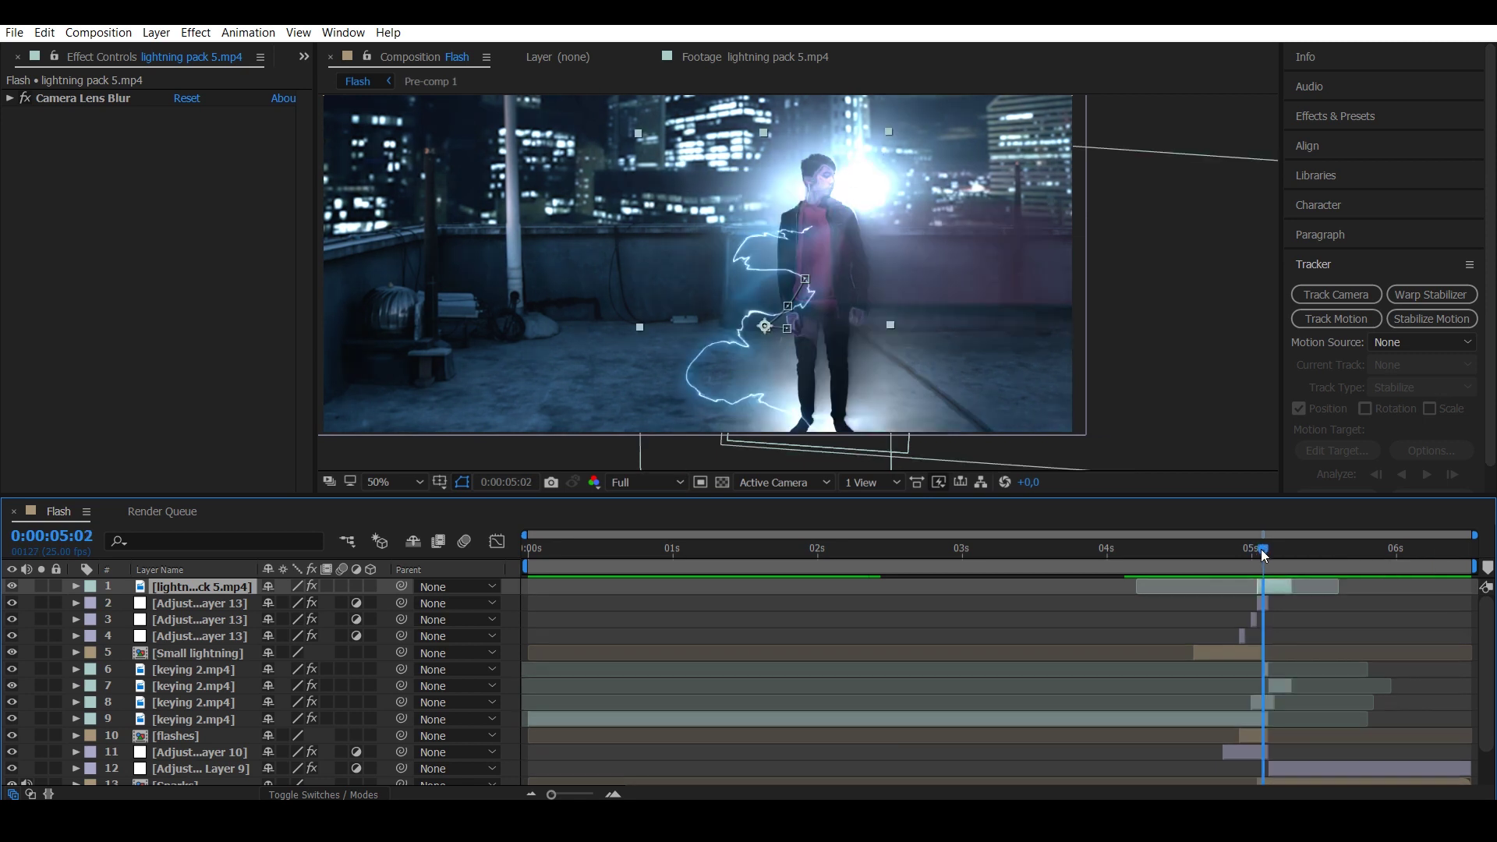
{"action": "left_click", "coordinate": [195, 32]}
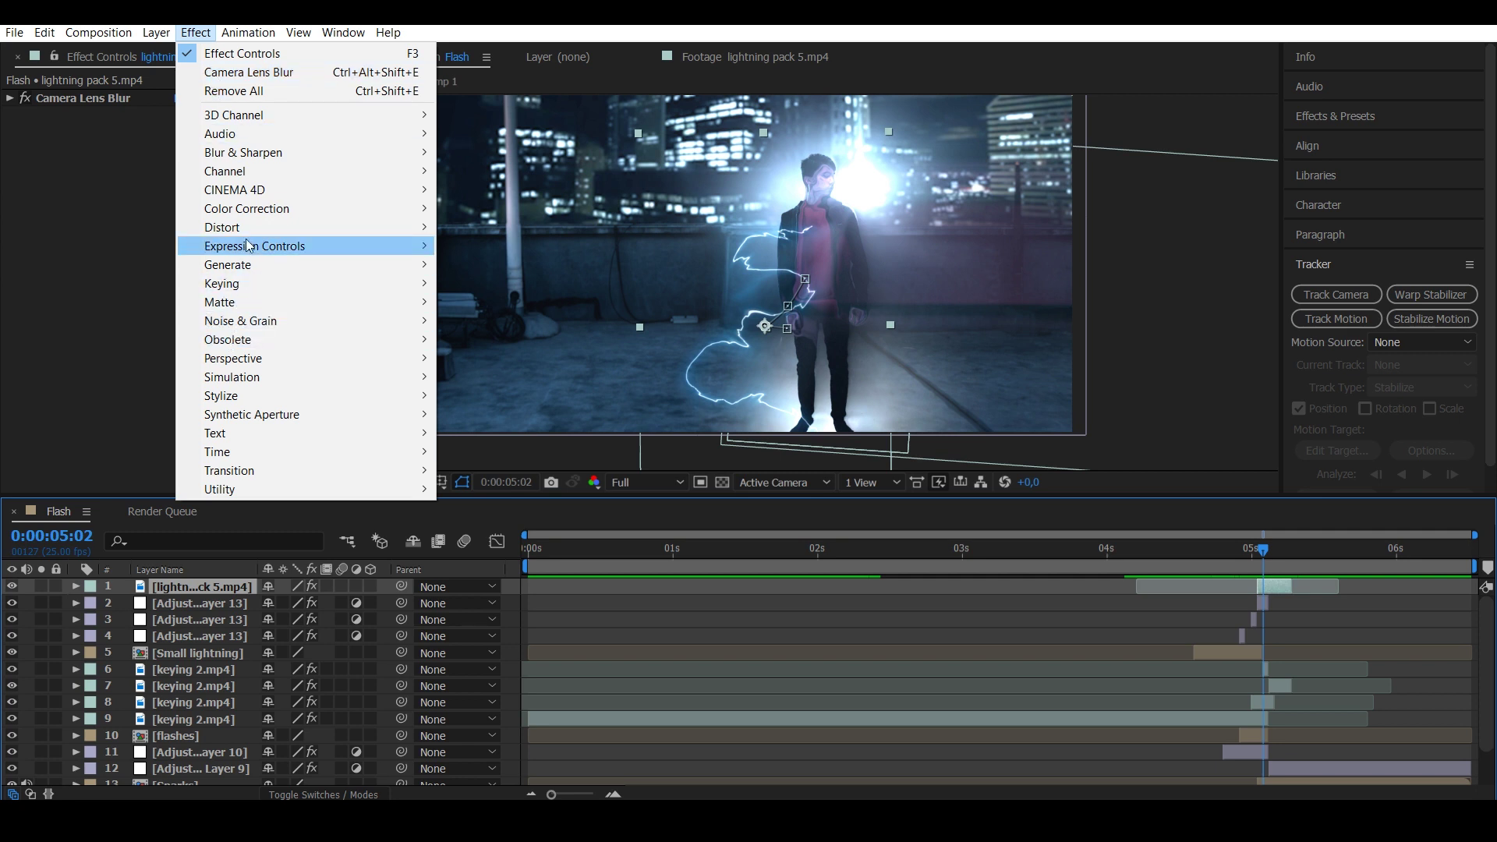
{"action": "mouse_move", "coordinate": [246, 268]}
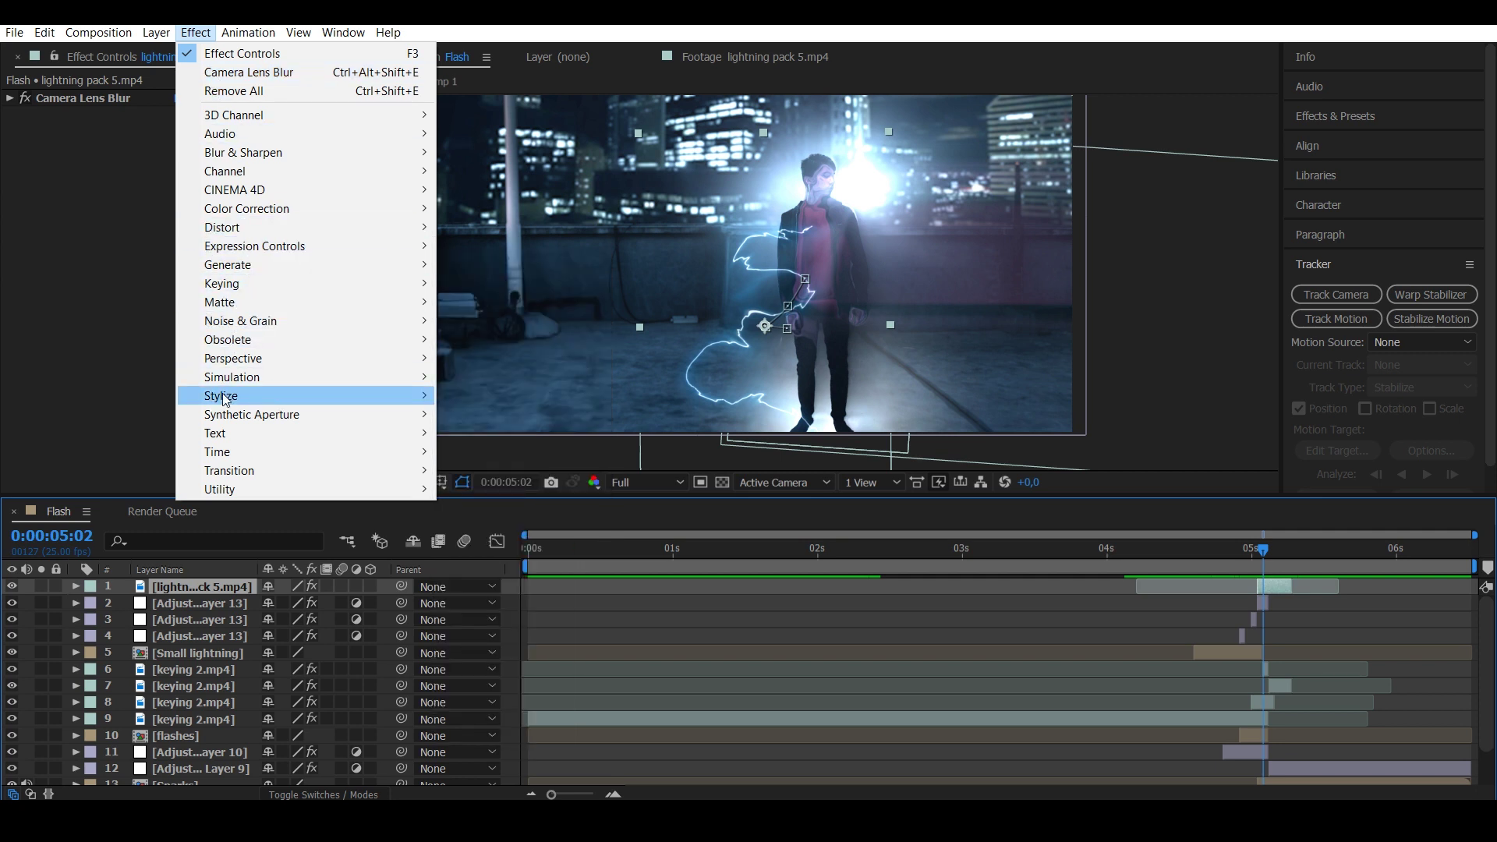
{"action": "mouse_move", "coordinate": [226, 396]}
{"action": "left_click", "coordinate": [538, 681]}
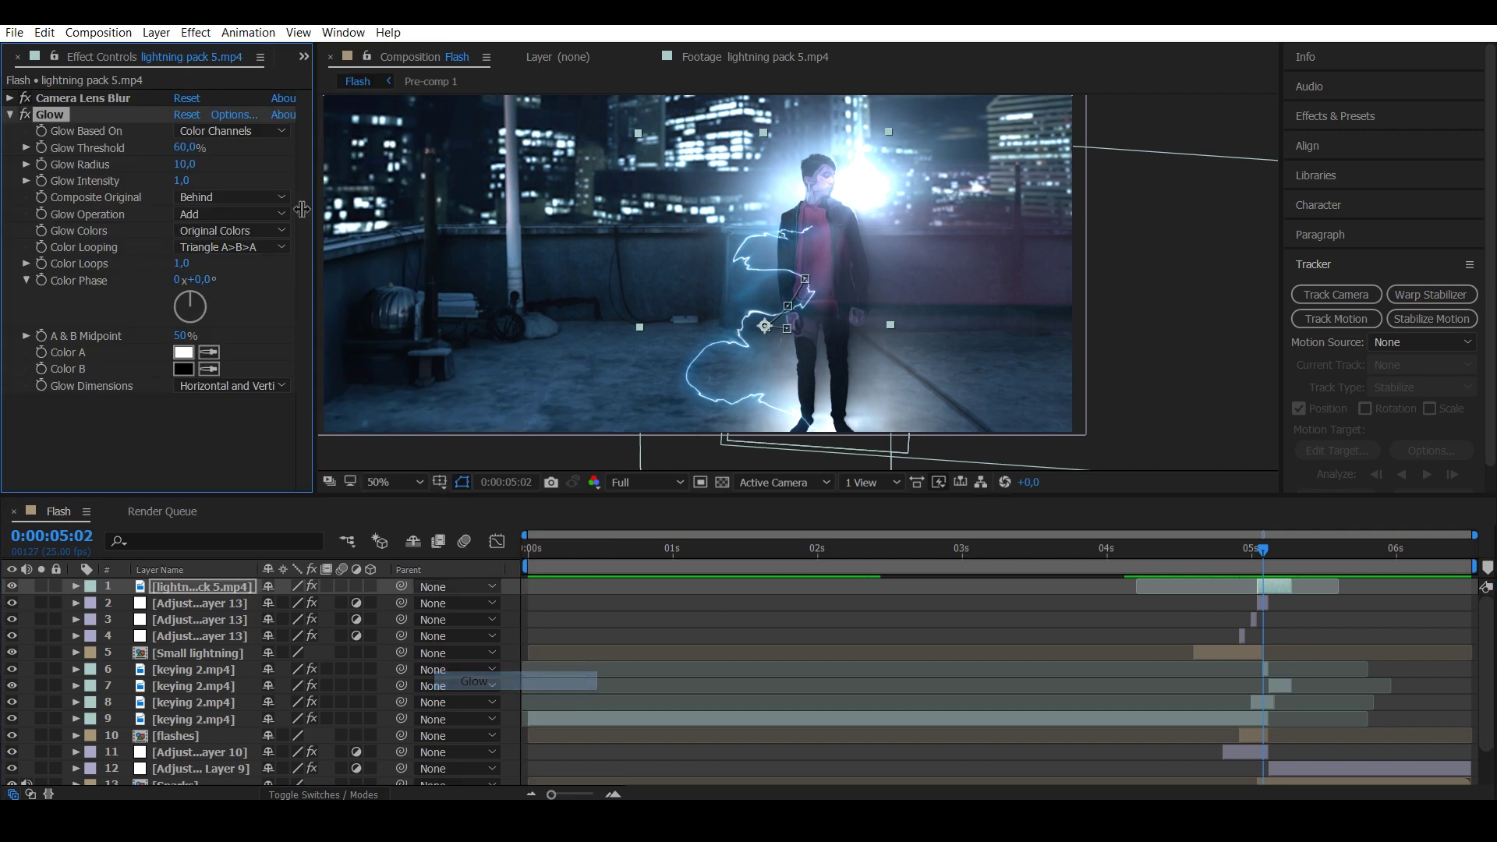
Set the lightning layer's Glow threshold to 10%, radius to 100 and intensity to 0.5.
{"action": "left_click", "coordinate": [187, 149]}
{"action": "type", "text": "10"}
{"action": "key", "text": "Return"}
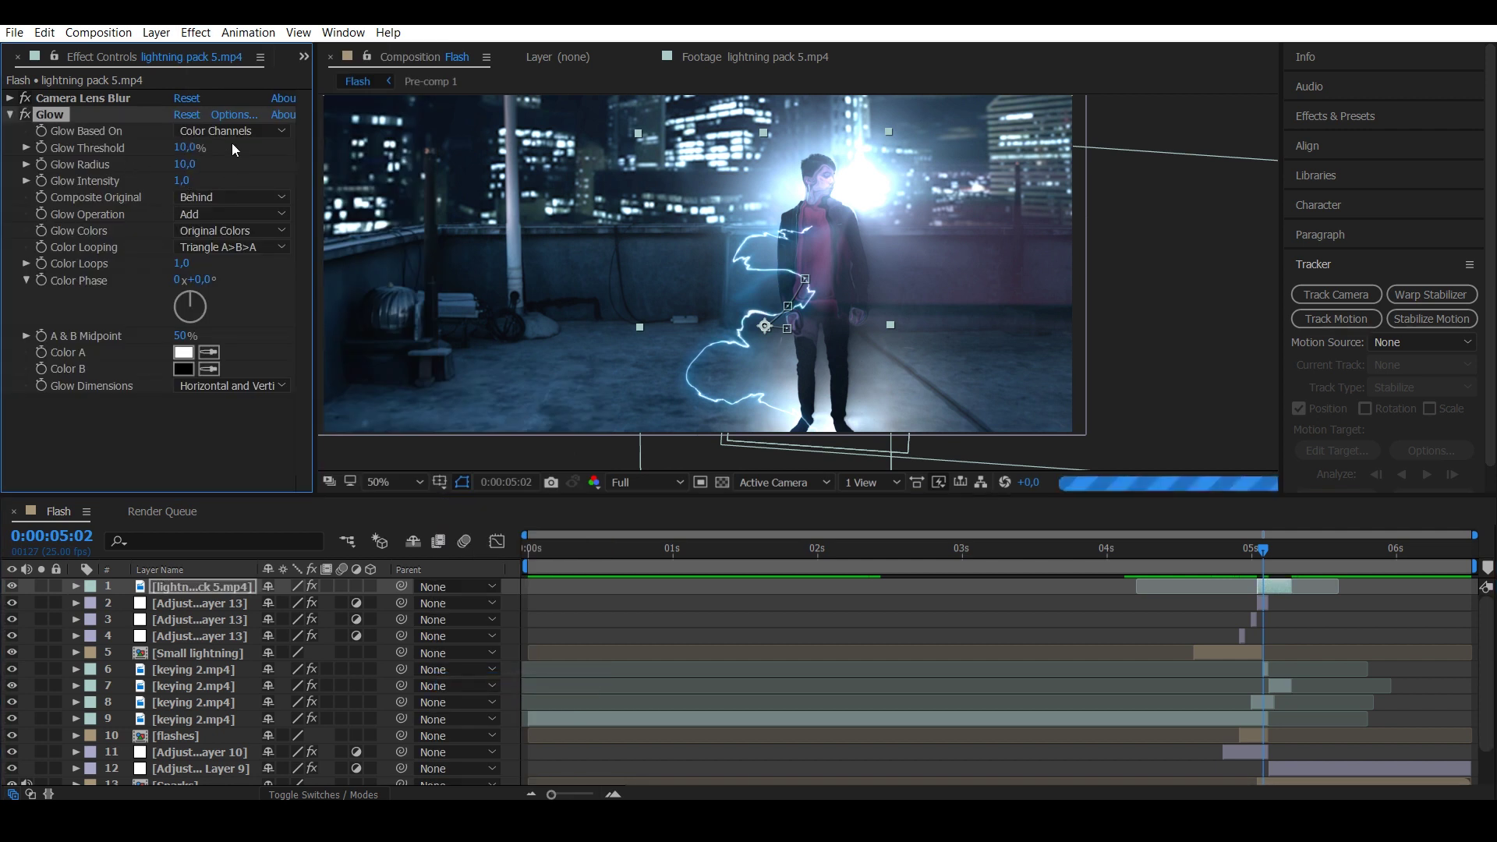
{"action": "left_click", "coordinate": [185, 165]}
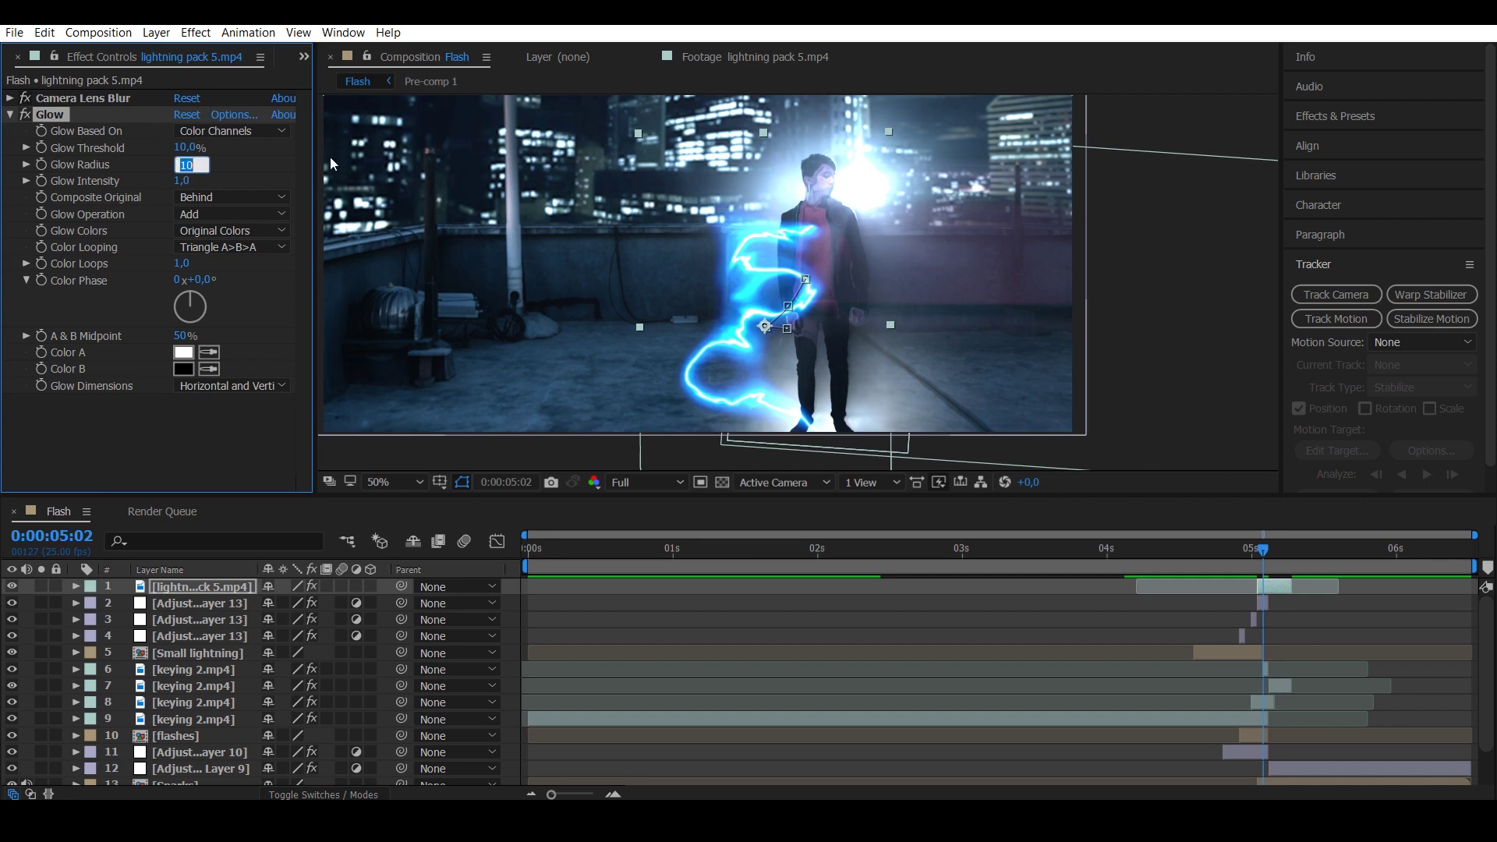
{"action": "type", "text": "100"}
{"action": "key", "text": "Return"}
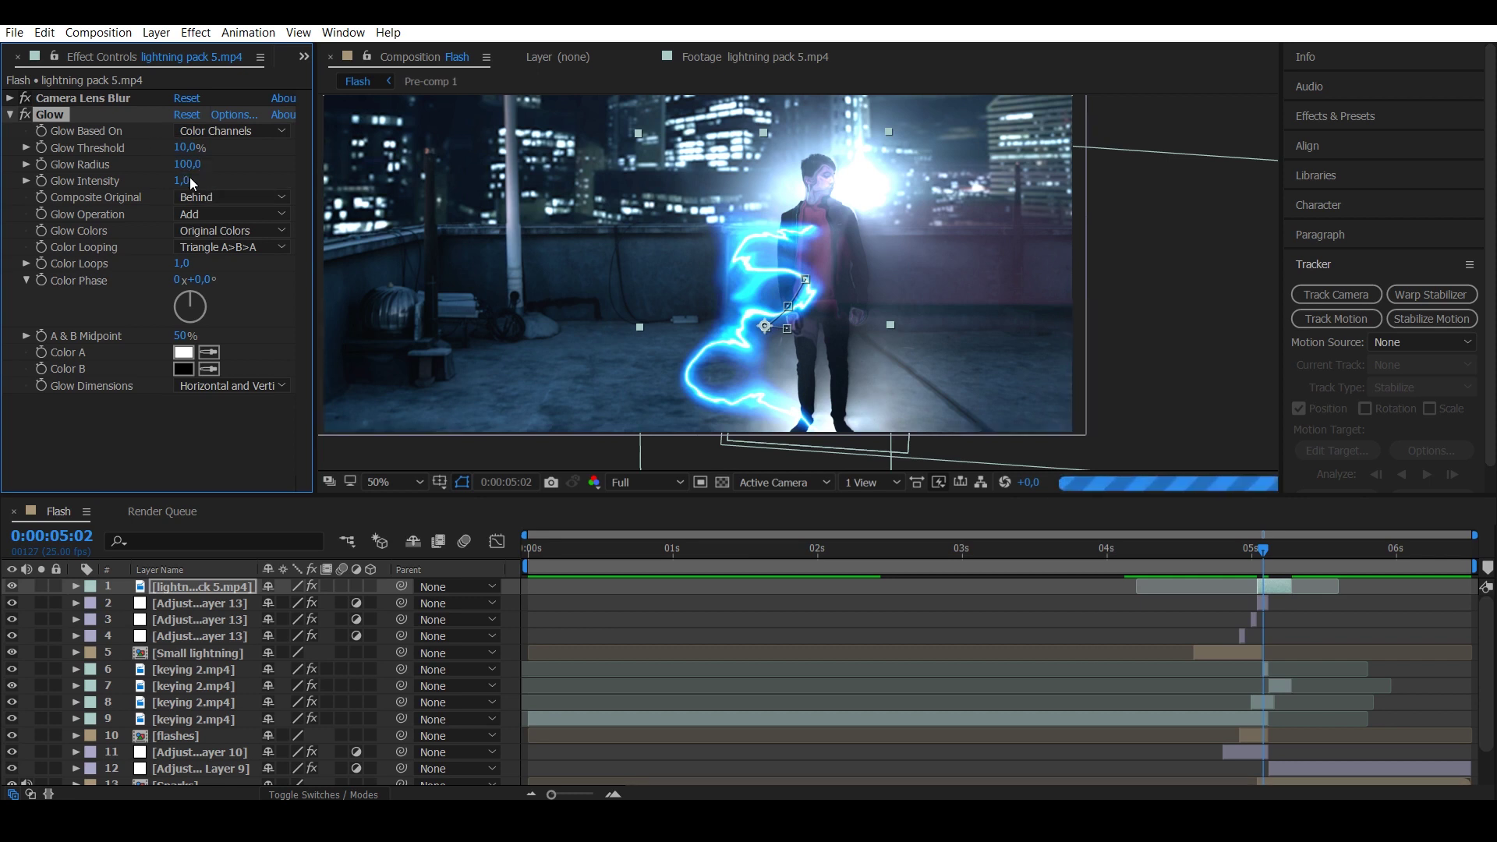
{"action": "left_click", "coordinate": [187, 180]}
{"action": "type", "text": "0,5"}
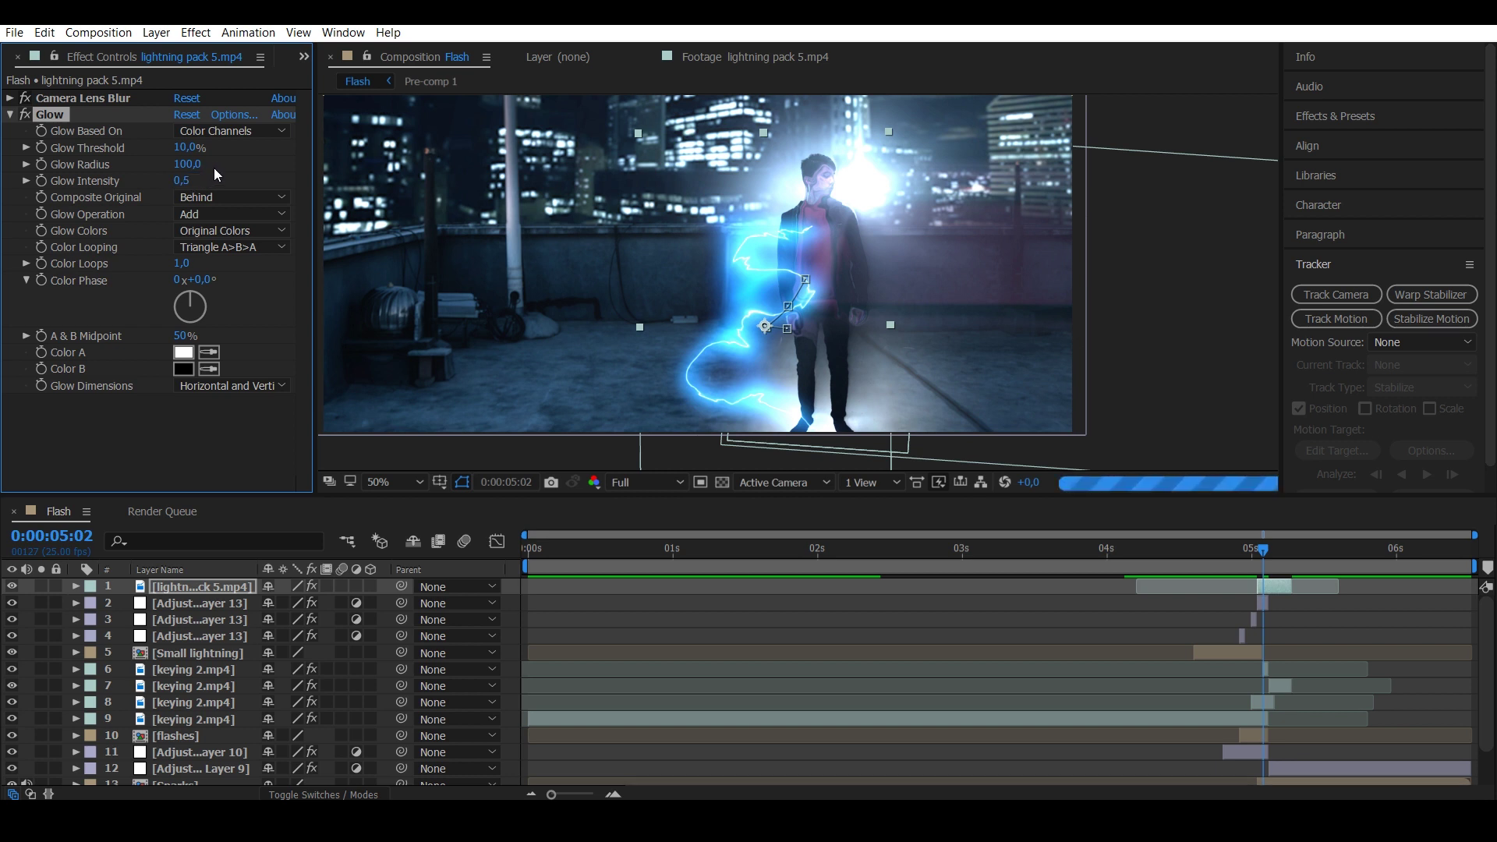
{"action": "left_click", "coordinate": [10, 115]}
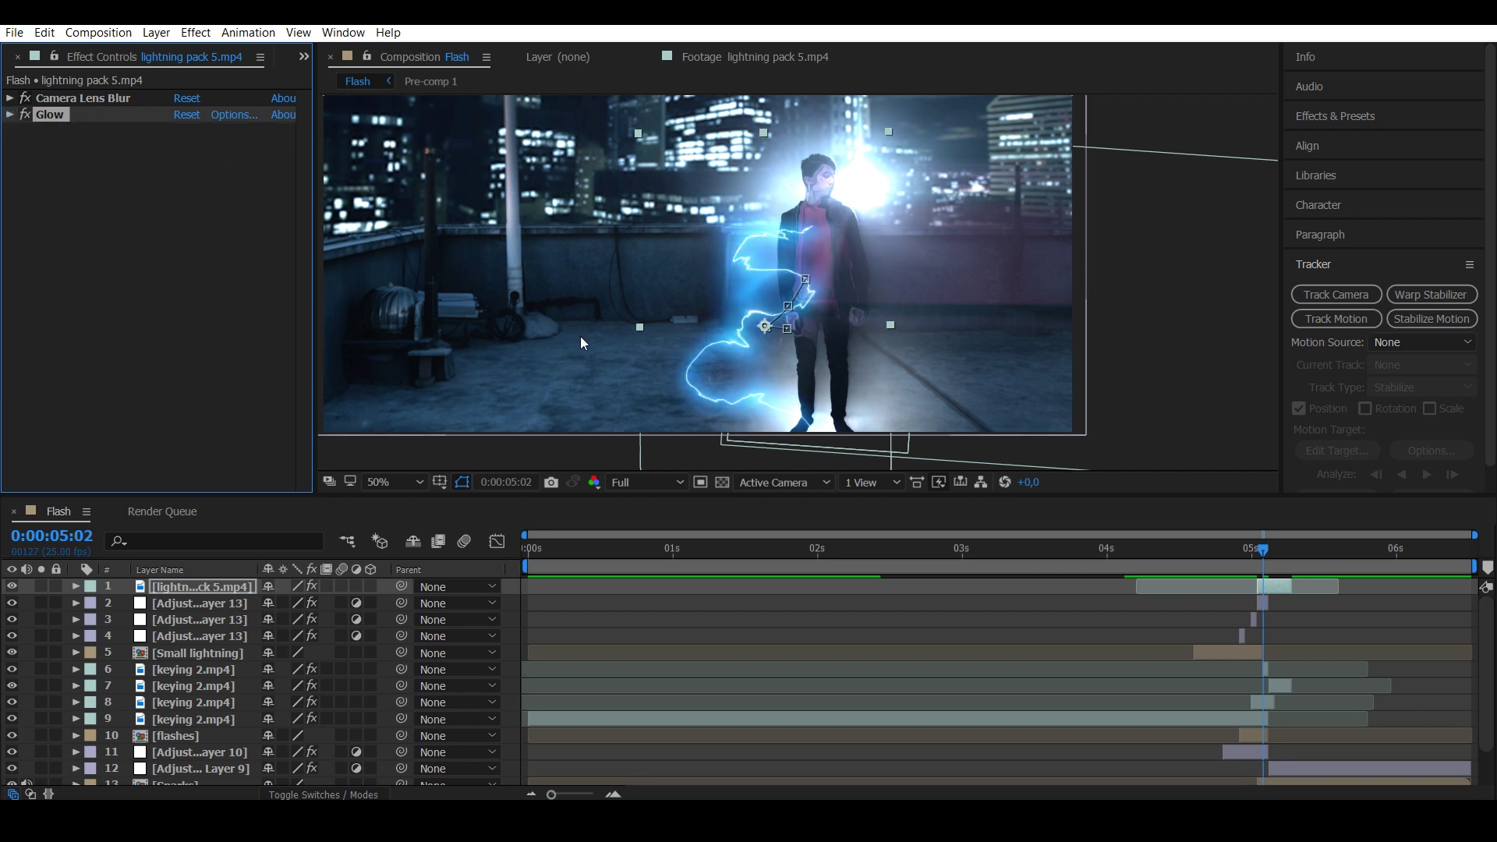
Compare the lightning with and without Glow, and review the effect's settings.
{"action": "left_click", "coordinate": [27, 114]}
{"action": "left_click", "coordinate": [27, 114]}
{"action": "left_click", "coordinate": [26, 114]}
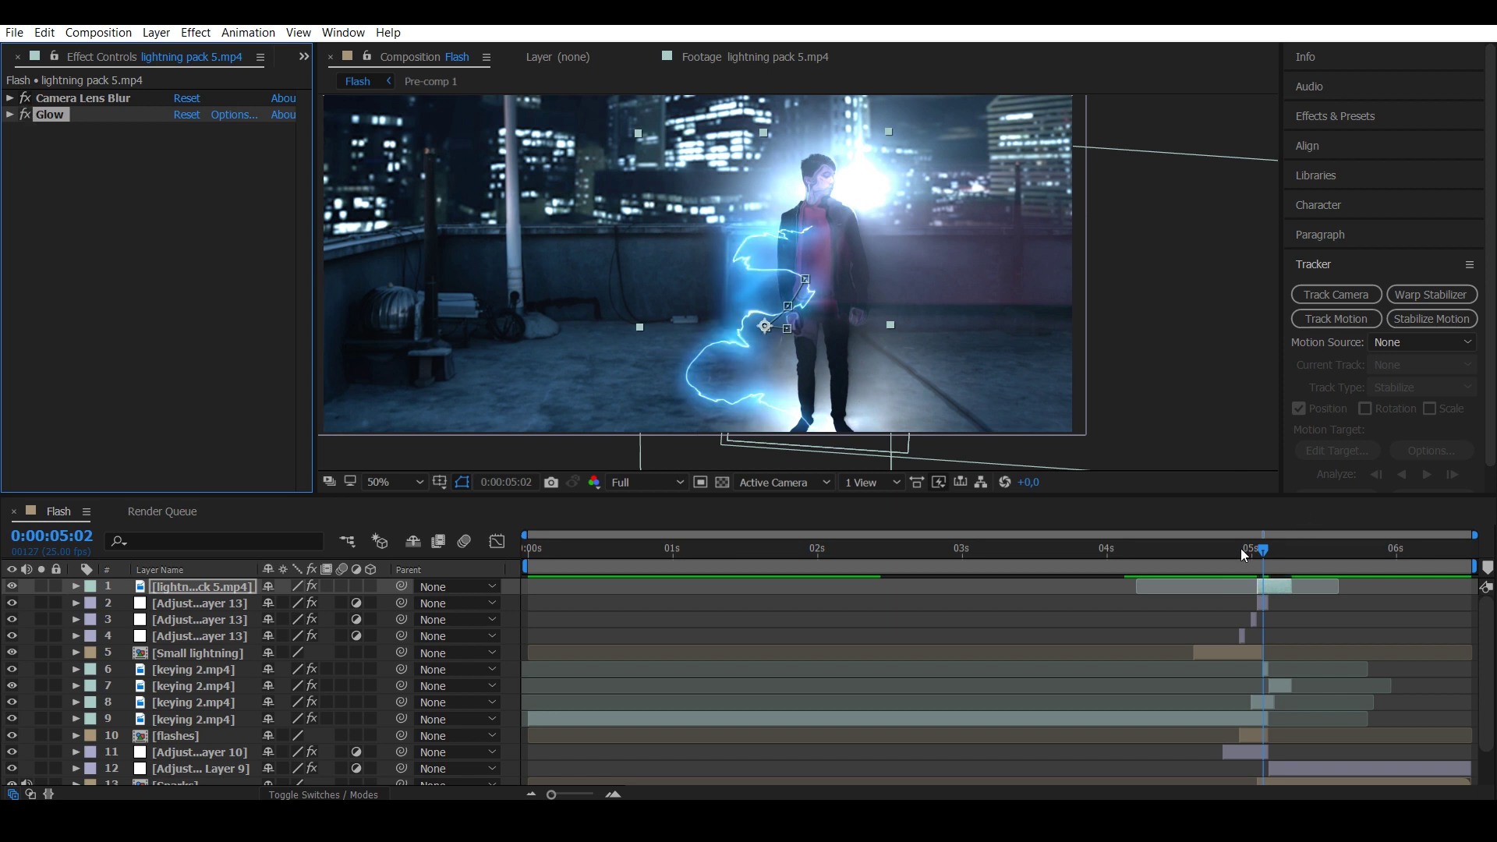
{"action": "left_click_drag", "start_coordinate": [1263, 549], "coordinate": [1250, 551]}
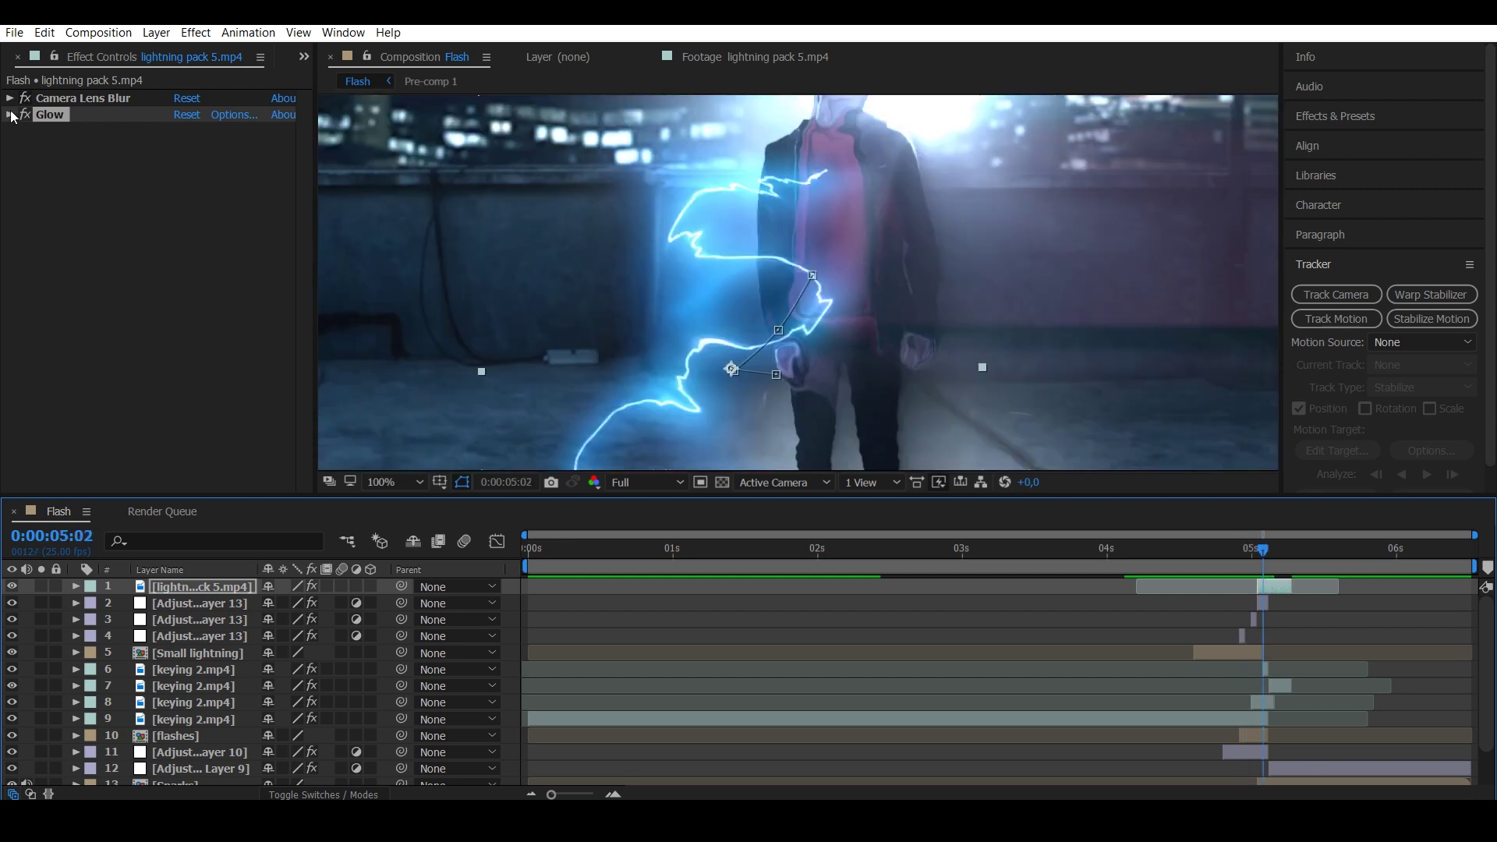
{"action": "left_click", "coordinate": [10, 114]}
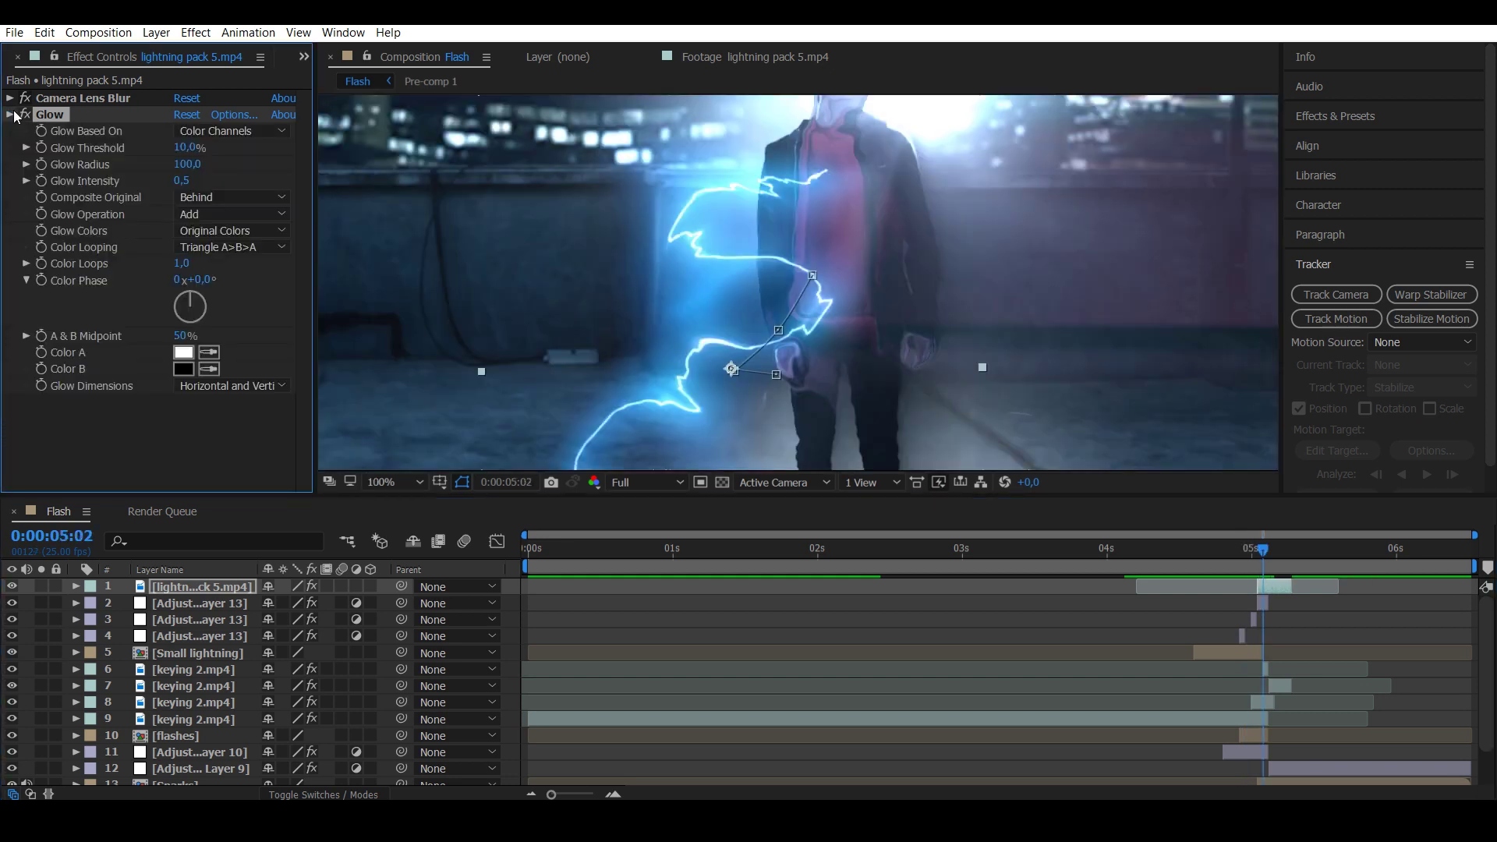
{"action": "left_click", "coordinate": [10, 115]}
Review the Camera Lens Blur settings and compare the lightning up close with and without the blur.
{"action": "left_click", "coordinate": [10, 99]}
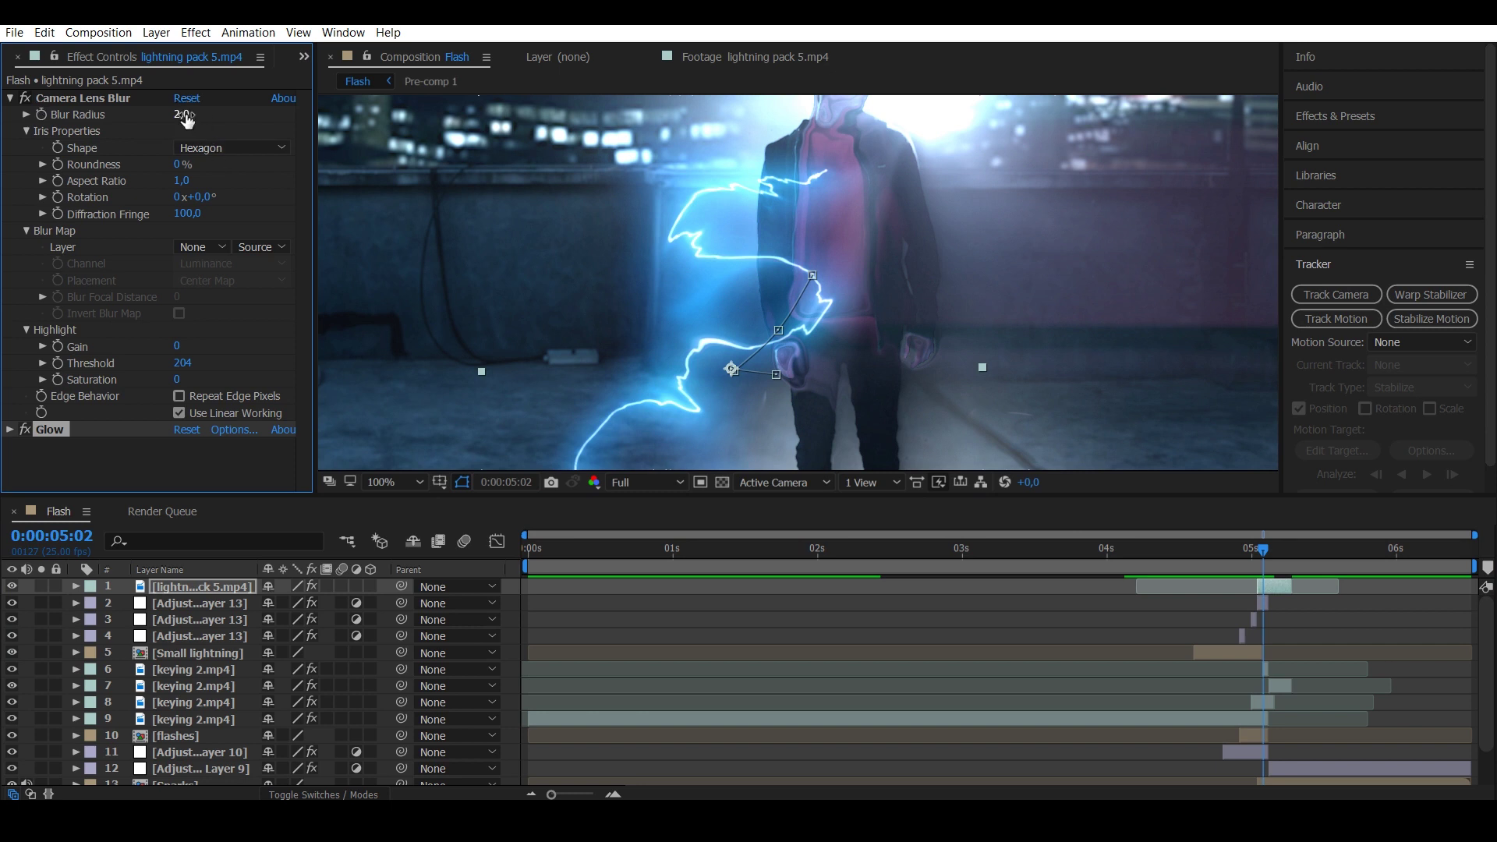
{"action": "left_click", "coordinate": [25, 98]}
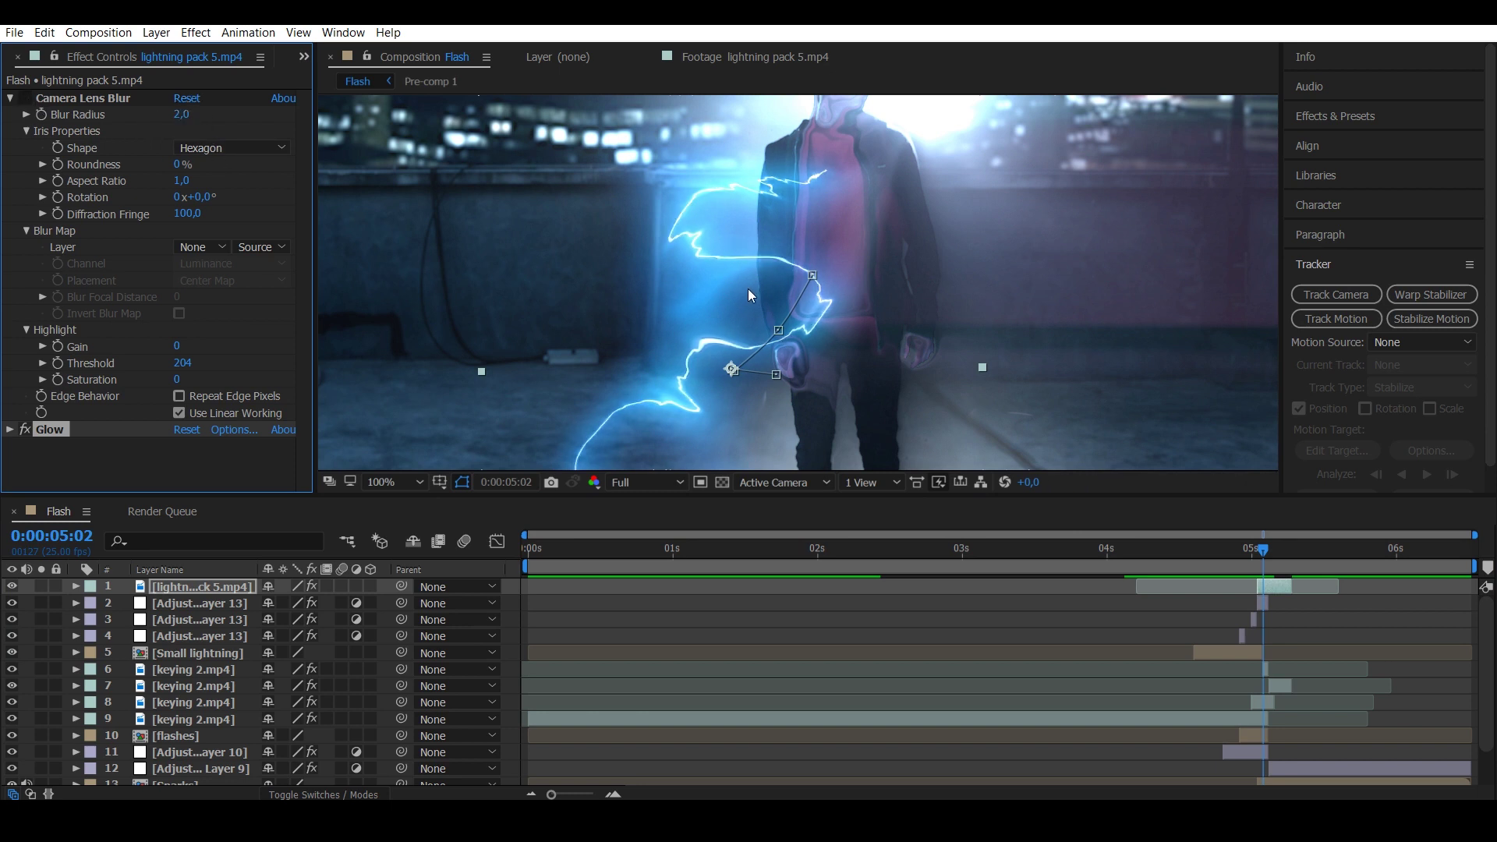
{"action": "scroll", "coordinate": [747, 289], "scroll_direction": "up", "scroll_amount": 1}
{"action": "left_click_drag", "start_coordinate": [730, 298], "coordinate": [764, 364]}
{"action": "scroll", "coordinate": [741, 304], "scroll_direction": "down", "scroll_amount": 1}
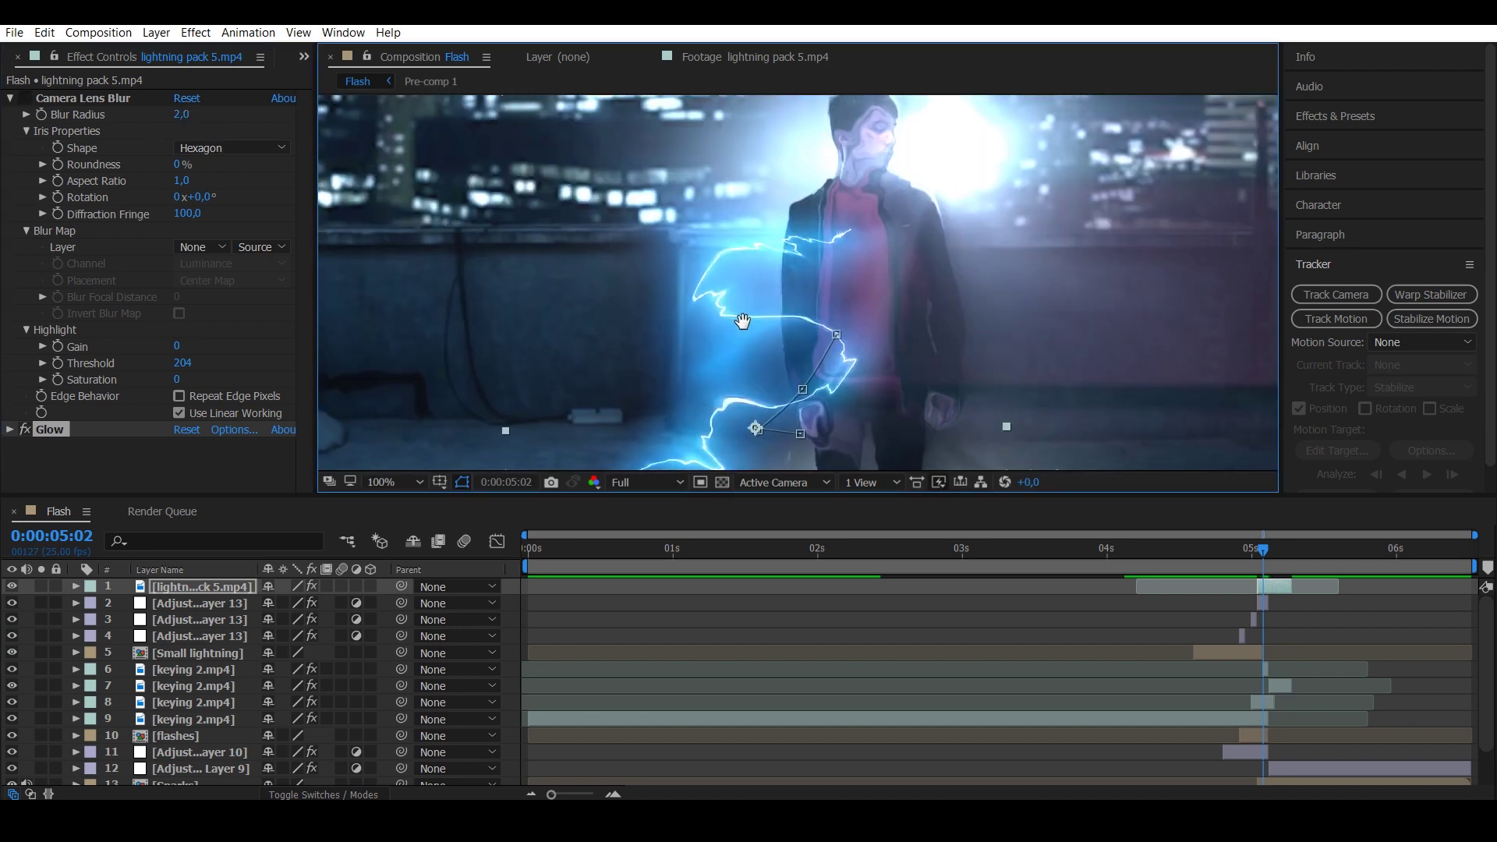
{"action": "left_click", "coordinate": [24, 99]}
{"action": "left_click", "coordinate": [24, 99]}
{"action": "left_click", "coordinate": [24, 99]}
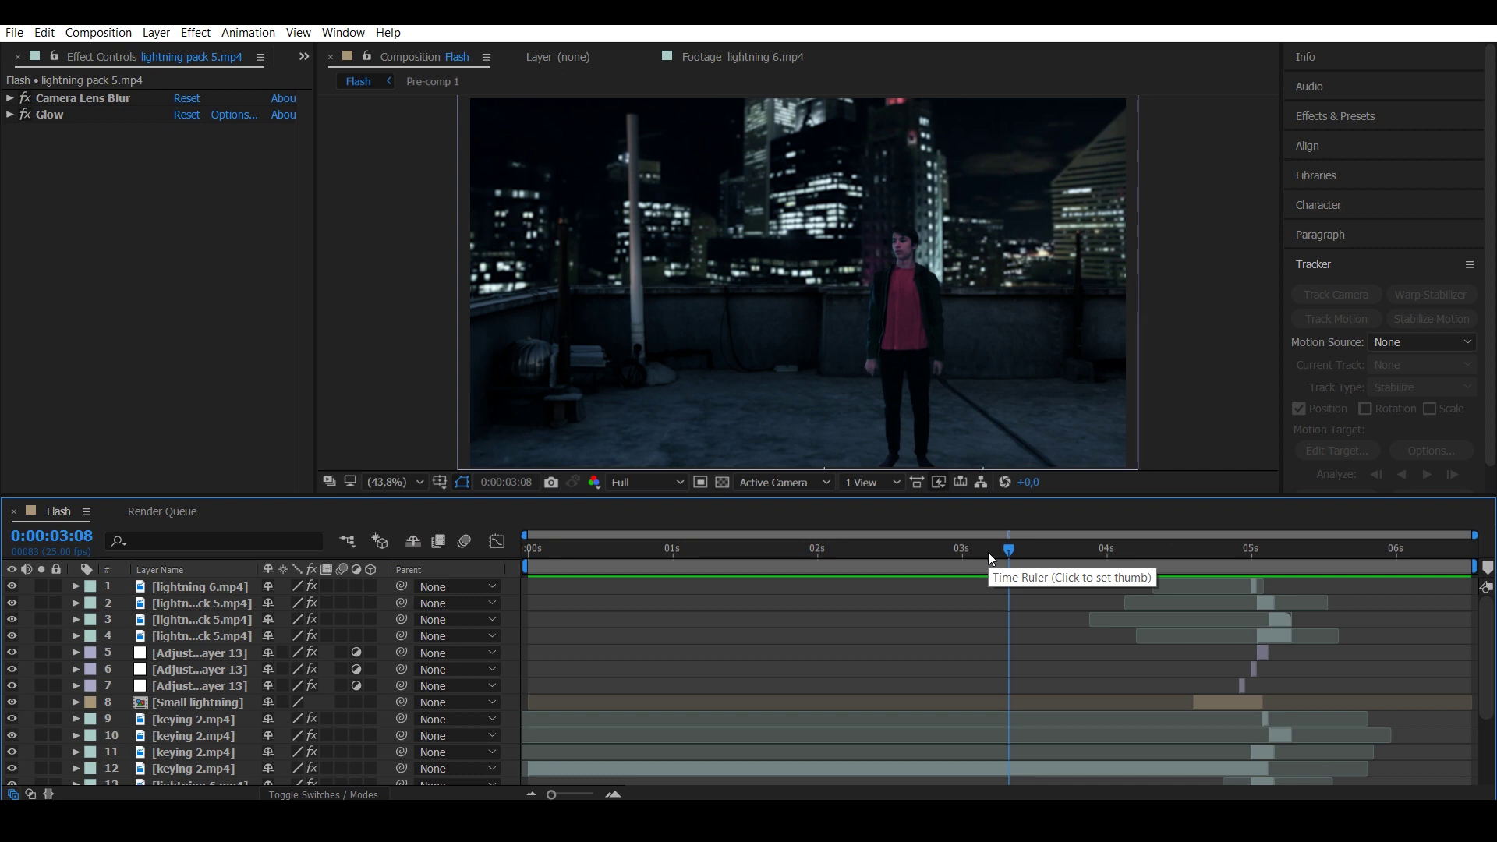
Play the Flash composition from 0:00:03:08 and scrub through the lightning burst to check the layered effects.
{"action": "key", "text": "space"}
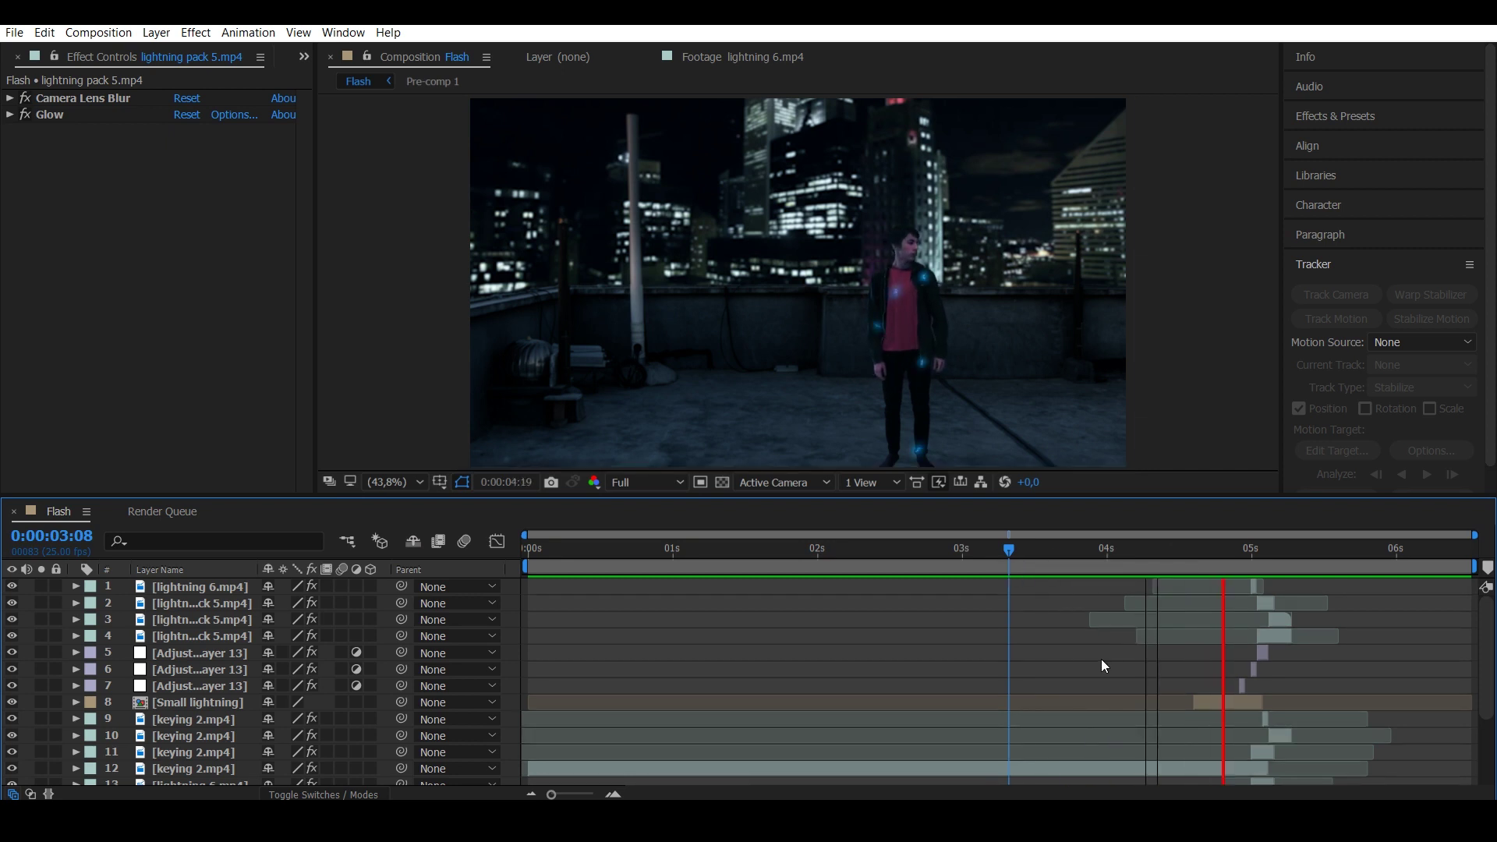
{"action": "left_click", "coordinate": [1136, 550]}
{"action": "left_click_drag", "start_coordinate": [1129, 548], "coordinate": [974, 549]}
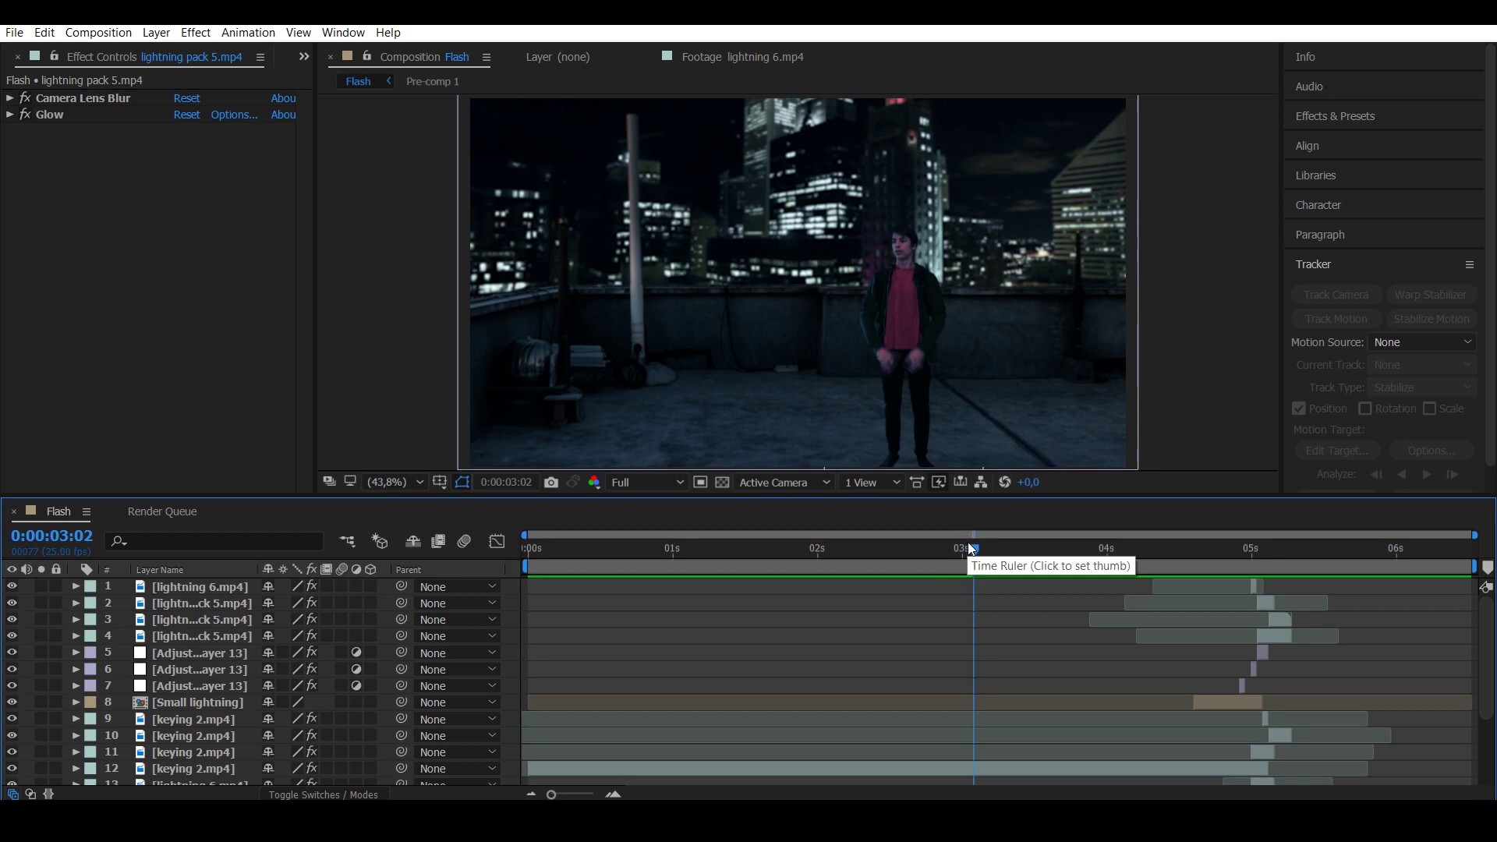
{"action": "left_click", "coordinate": [1140, 546]}
{"action": "left_click_drag", "start_coordinate": [1138, 541], "coordinate": [1277, 568]}
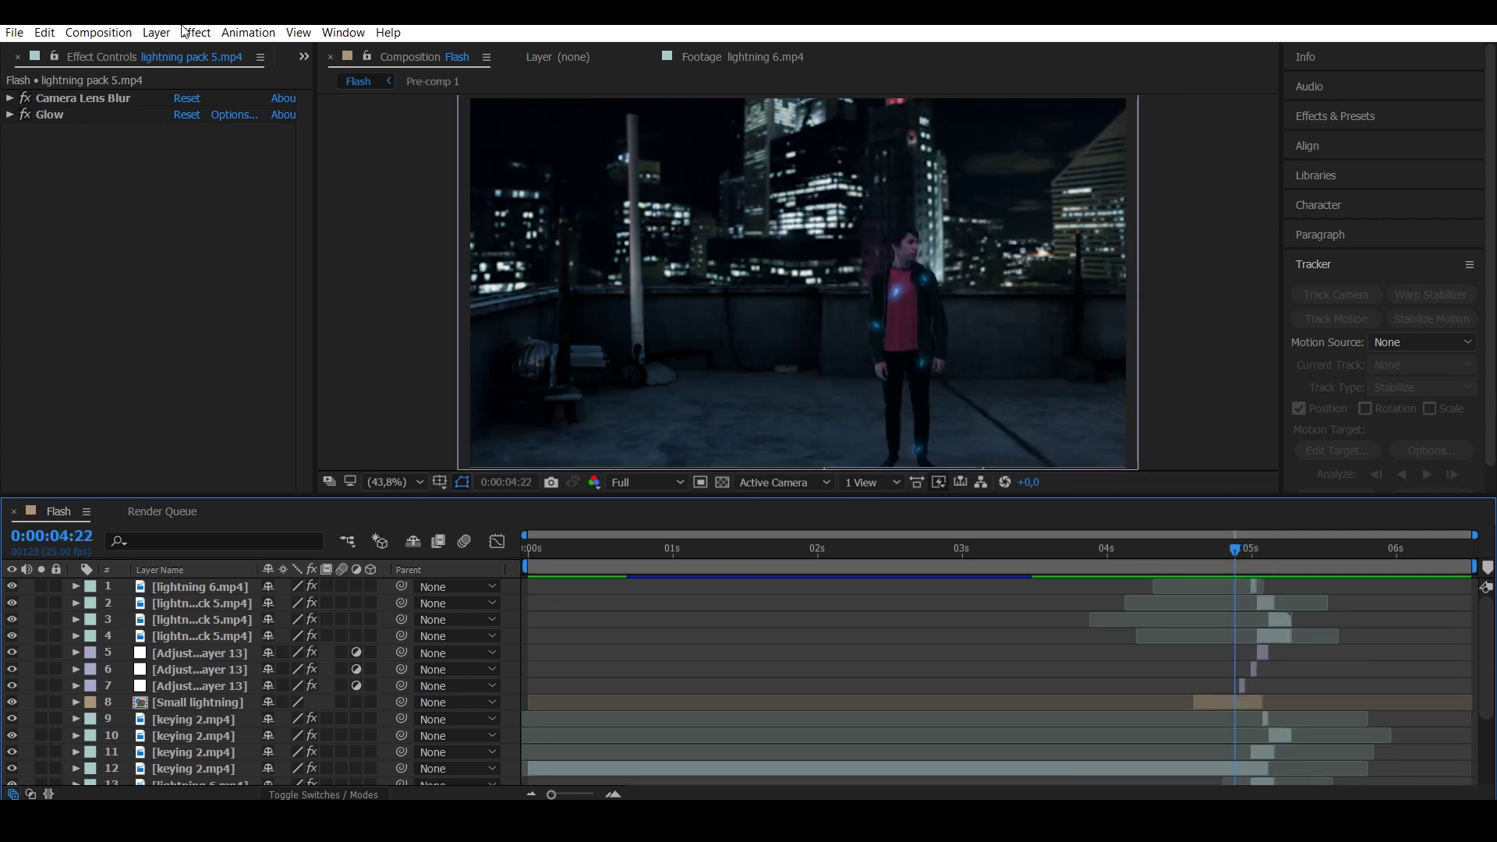
Add a new adjustment layer above all layers in the Flash composition.
{"action": "left_click", "coordinate": [184, 32]}
{"action": "mouse_move", "coordinate": [163, 33]}
{"action": "left_click", "coordinate": [213, 55]}
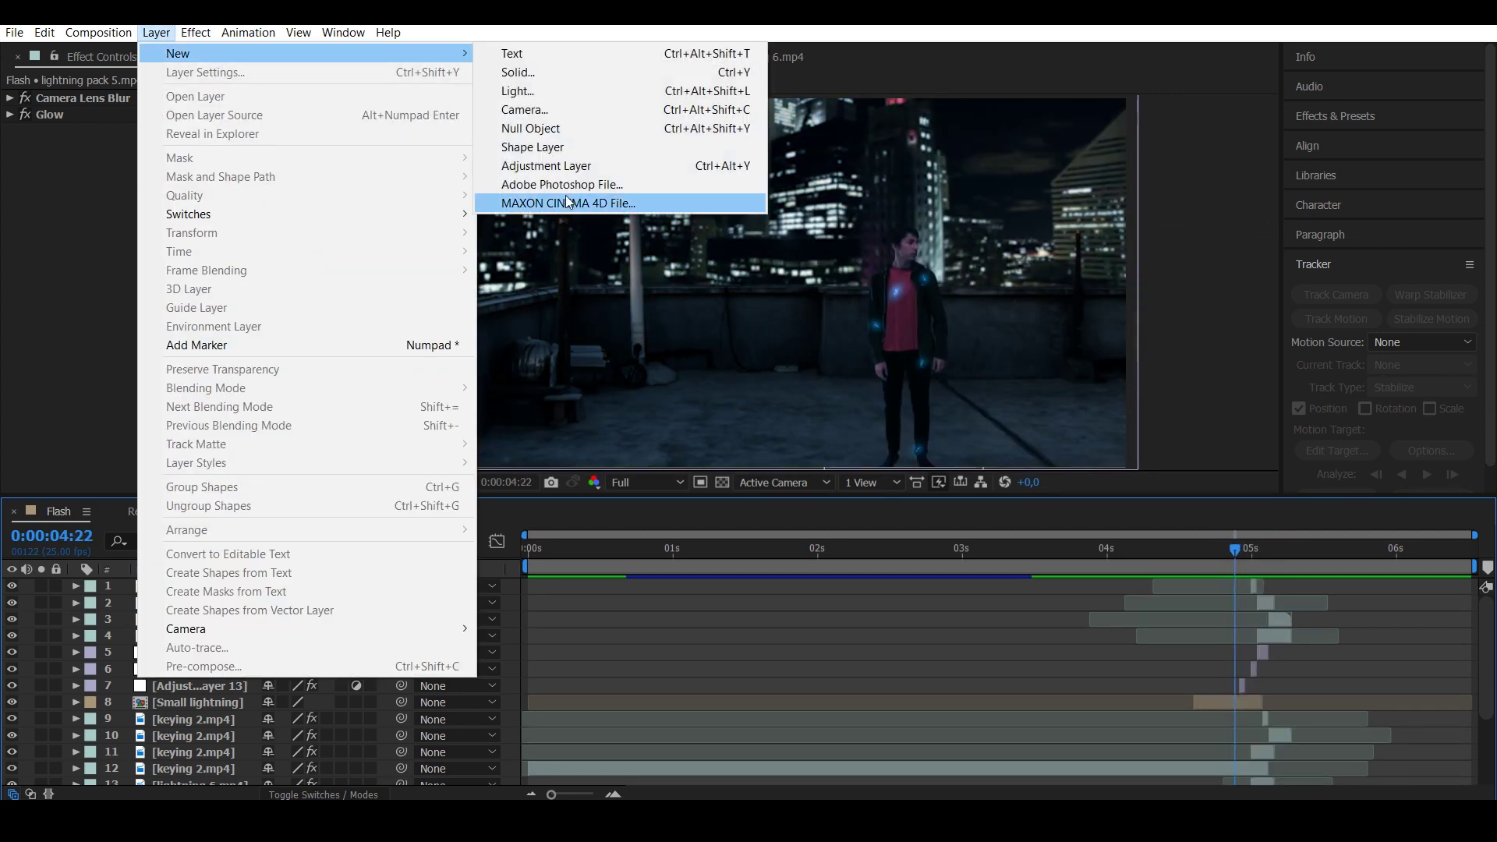
{"action": "left_click", "coordinate": [581, 168]}
Trim the new adjustment layer to run from 0:00:04:23 to 0:00:05:07.
{"action": "mouse_move", "coordinate": [1216, 552]}
{"action": "left_mouse_down"}
{"action": "mouse_move", "coordinate": [1191, 561]}
{"action": "mouse_move", "coordinate": [1234, 550]}
{"action": "left_mouse_up"}
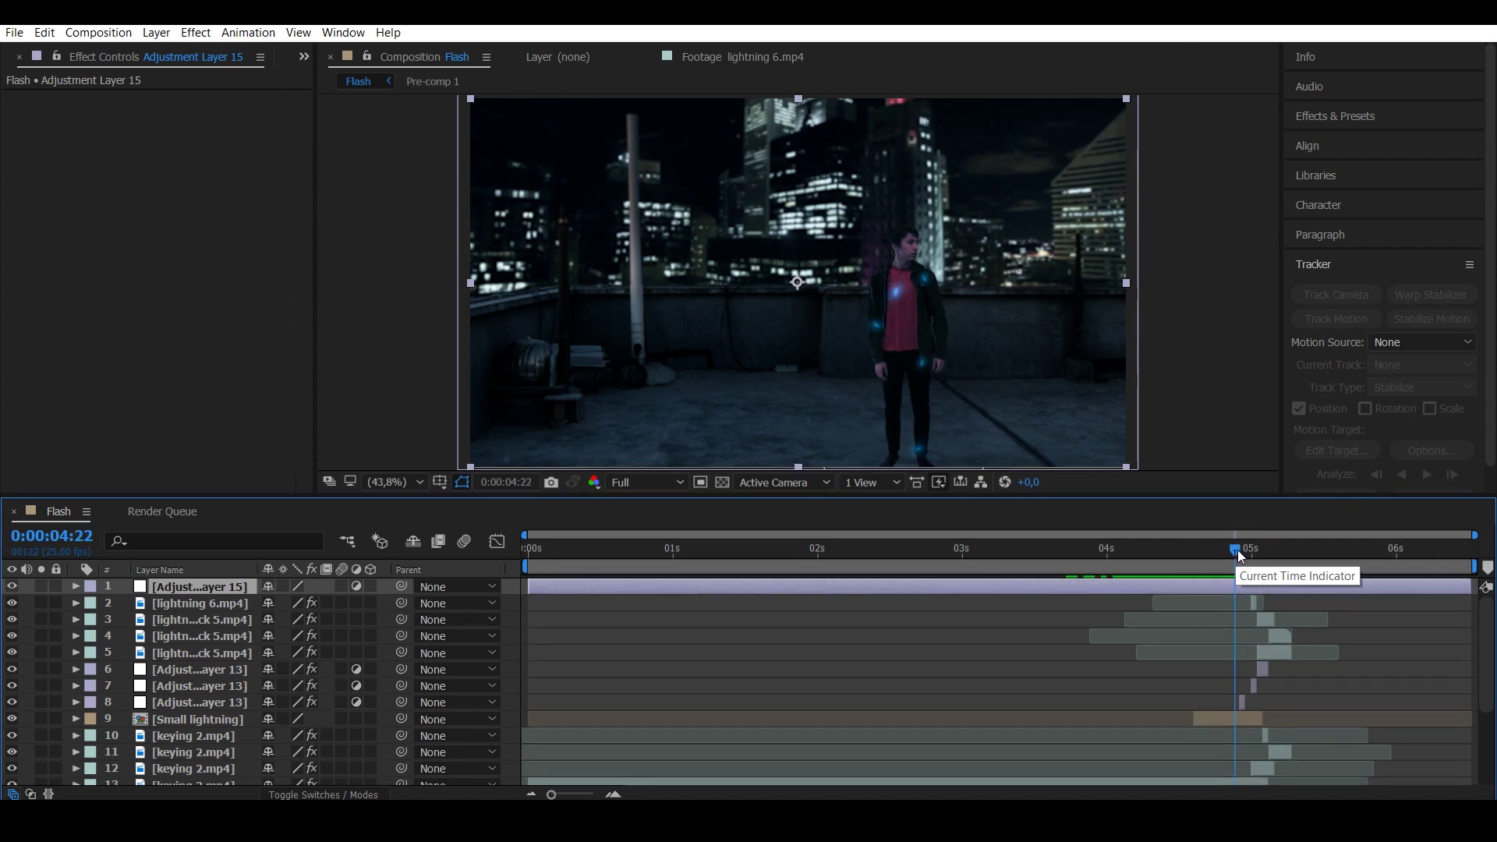
{"action": "left_click", "coordinate": [1242, 551]}
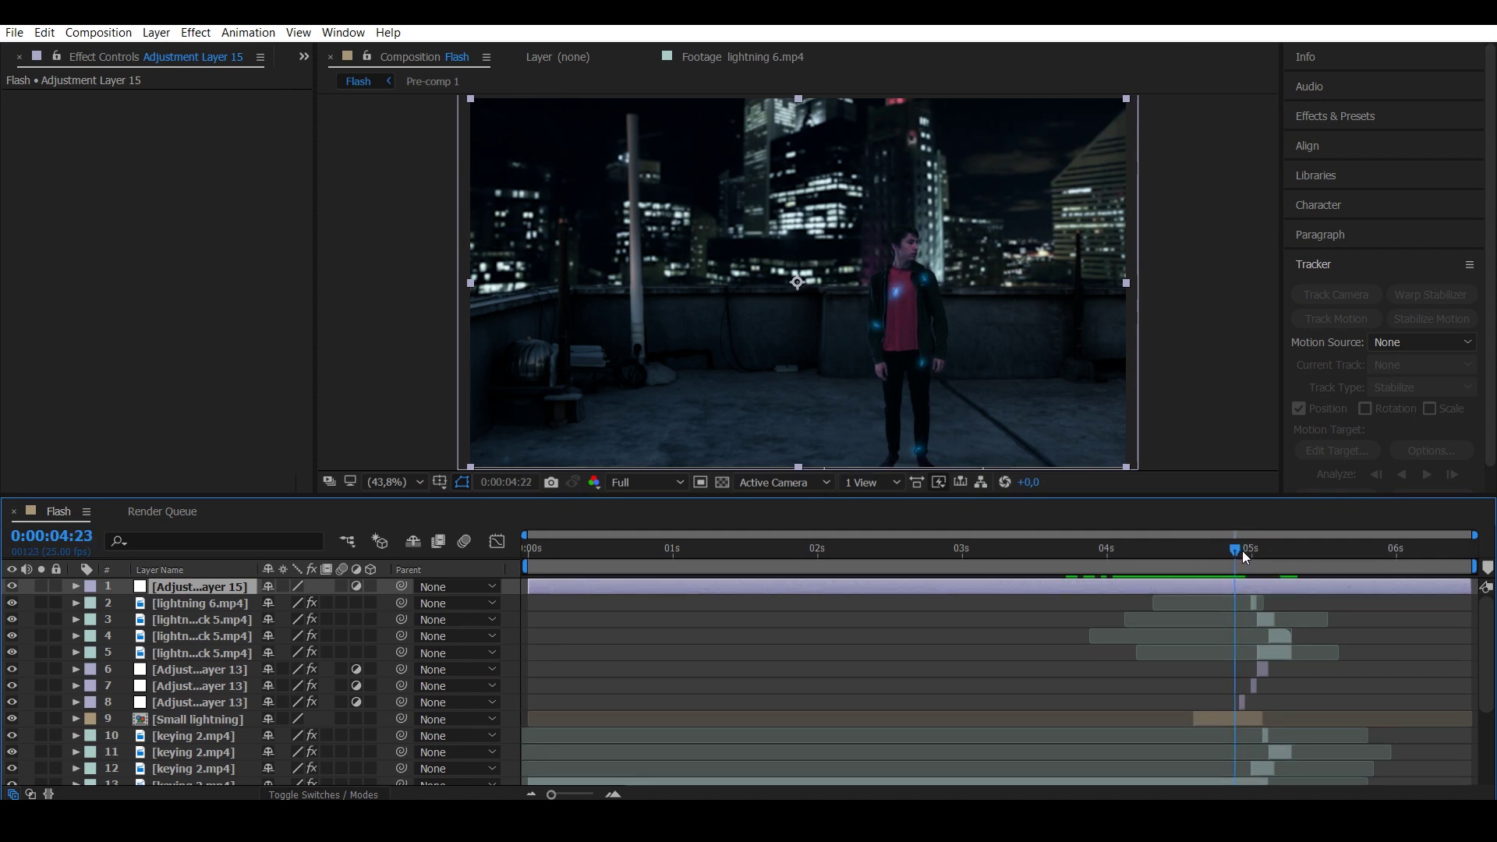
{"action": "left_click_drag", "start_coordinate": [530, 588], "coordinate": [1297, 555]}
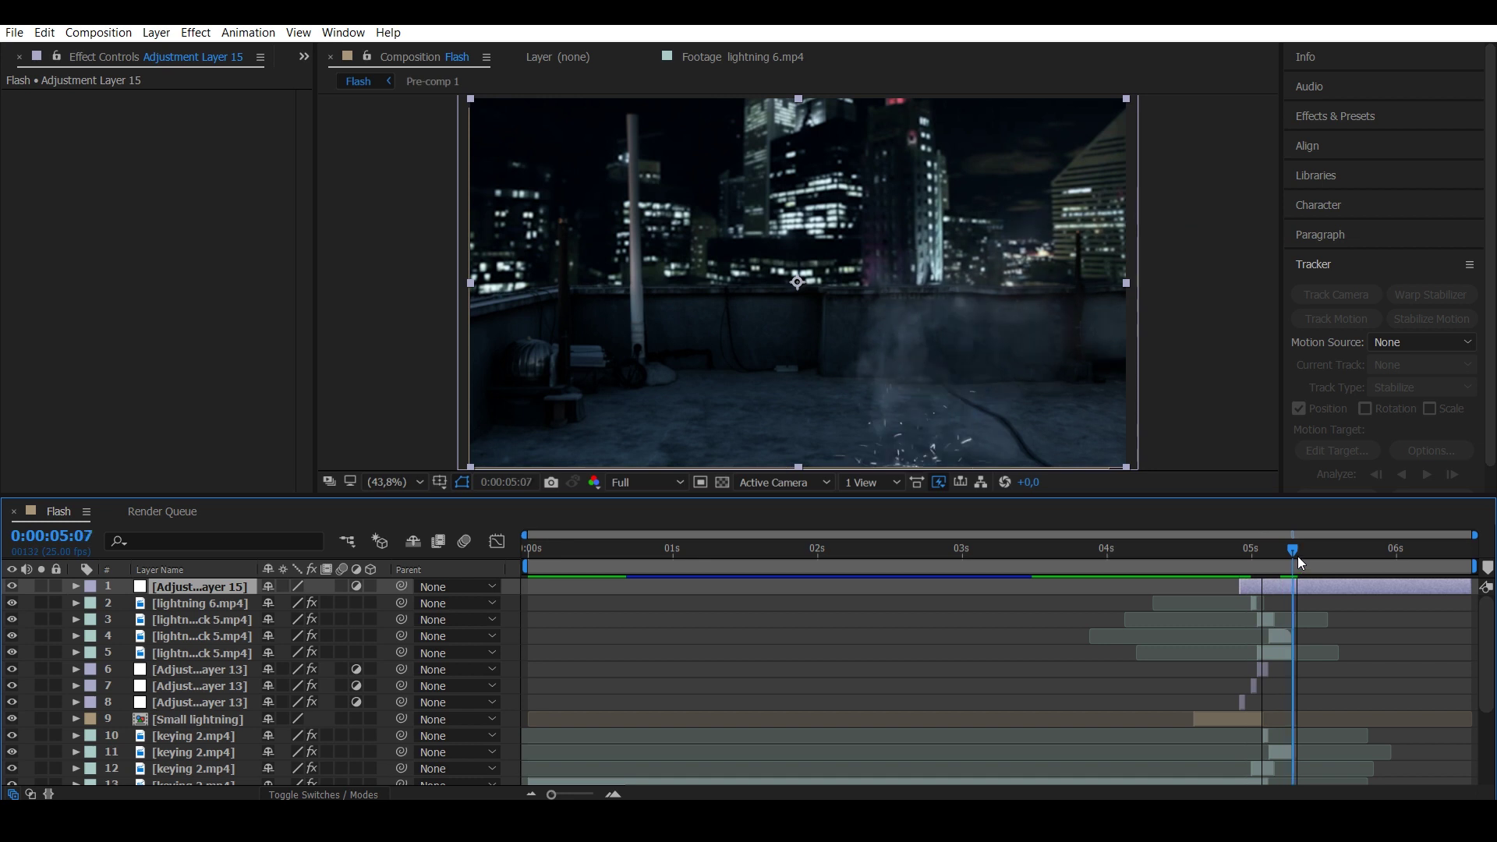
{"action": "left_click_drag", "start_coordinate": [1471, 590], "coordinate": [1292, 597]}
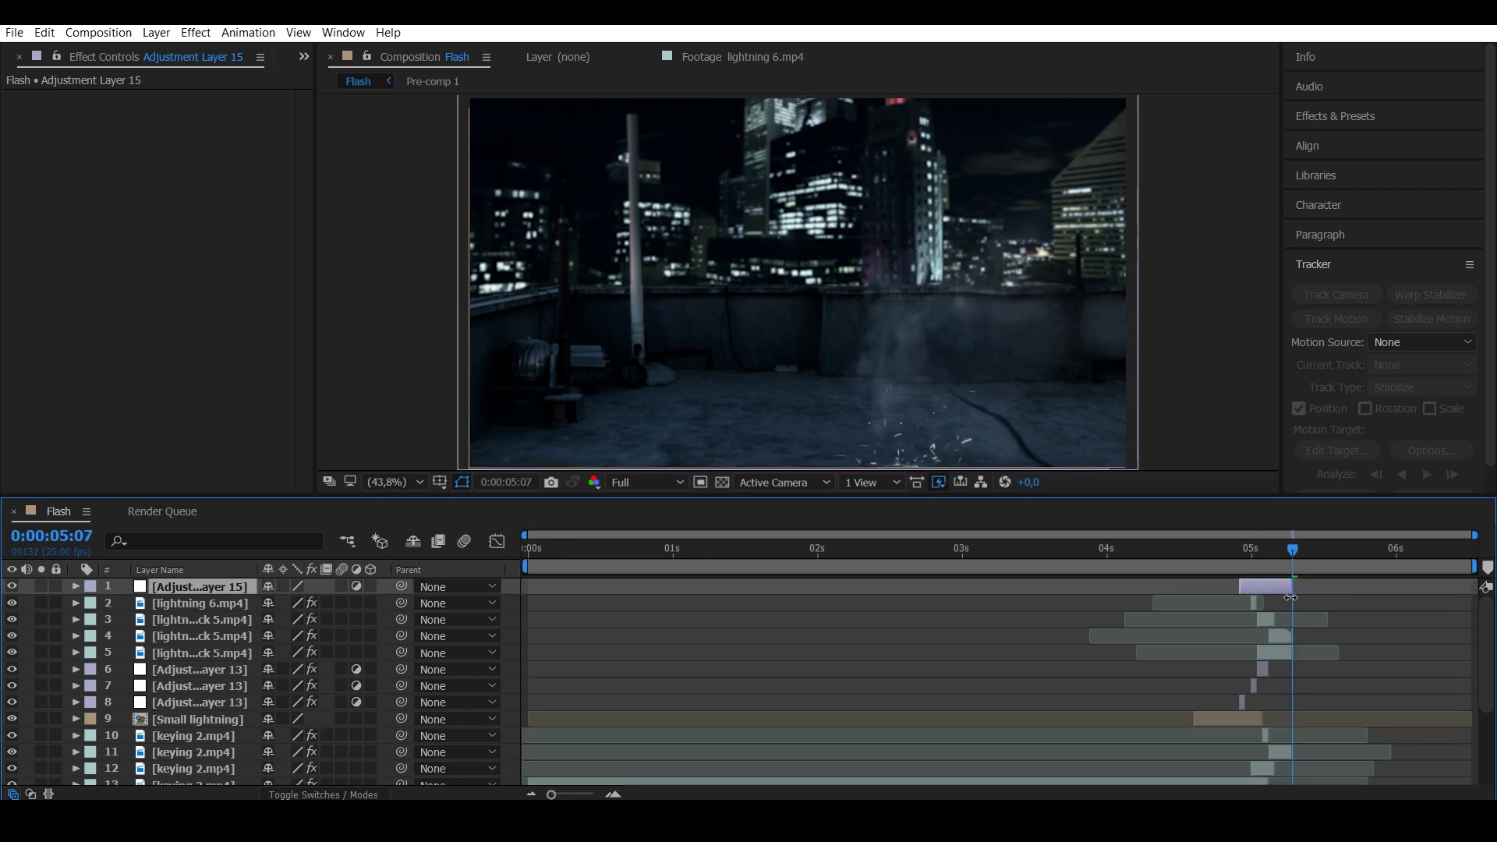
Add a Photo Filter effect to the top adjustment layer at its start, 0:00:04:23.
{"action": "left_click_drag", "start_coordinate": [1294, 545], "coordinate": [1241, 561]}
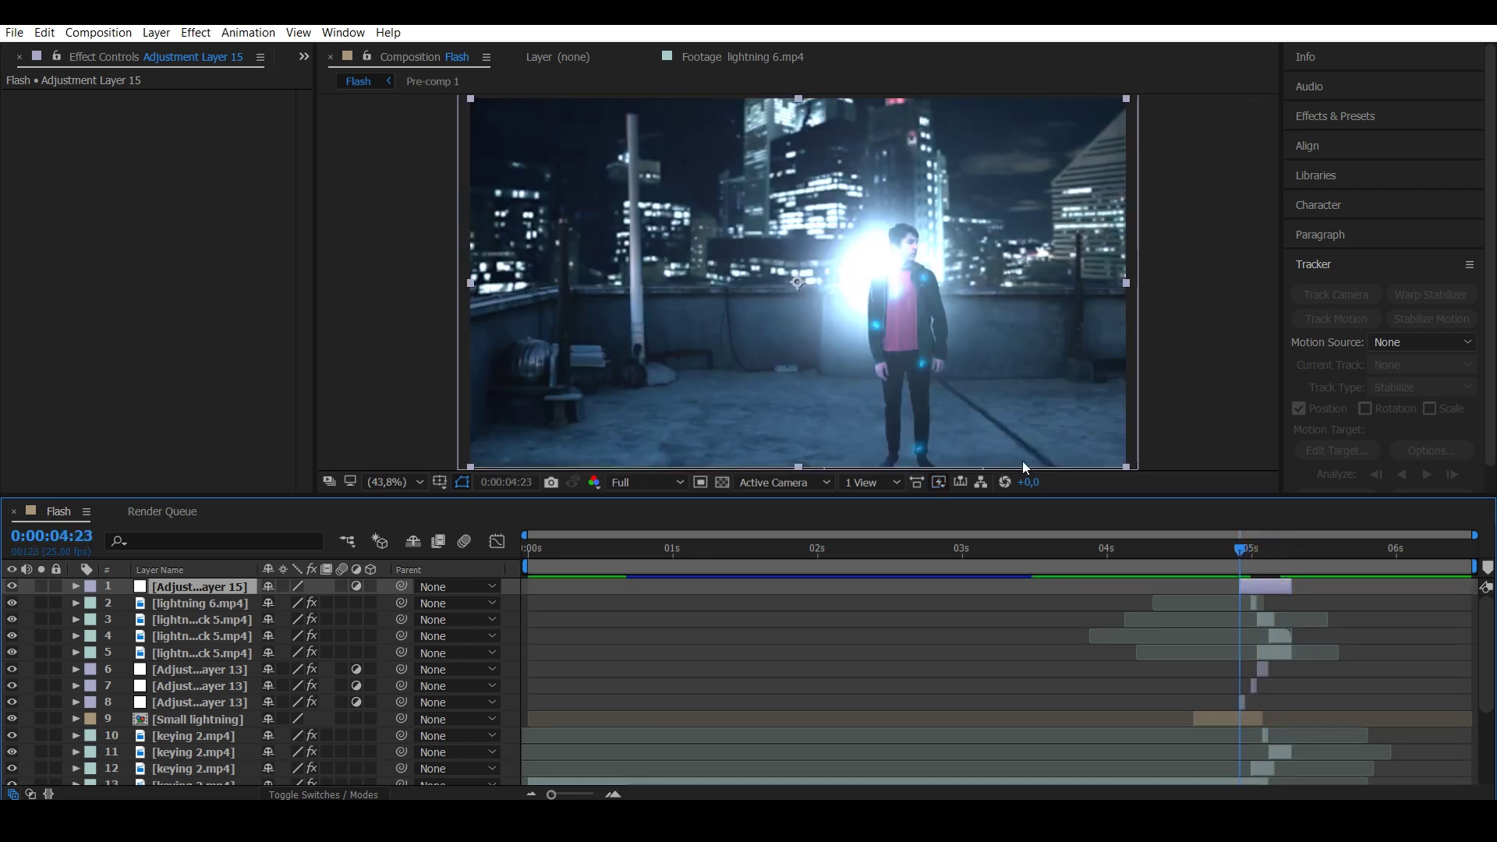
{"action": "left_click", "coordinate": [195, 33]}
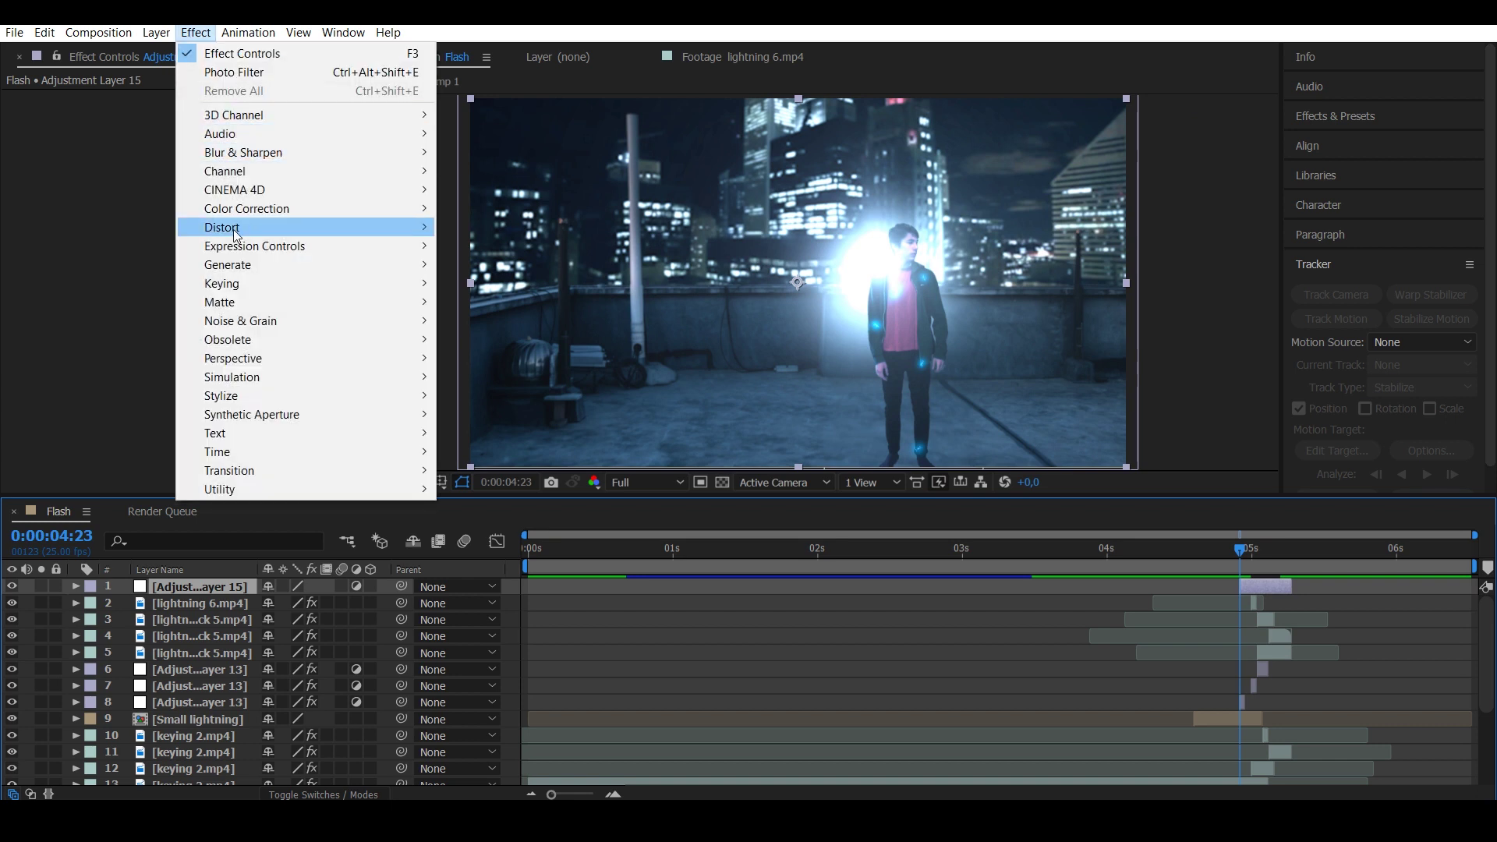
{"action": "mouse_move", "coordinate": [234, 208]}
{"action": "left_click", "coordinate": [507, 714]}
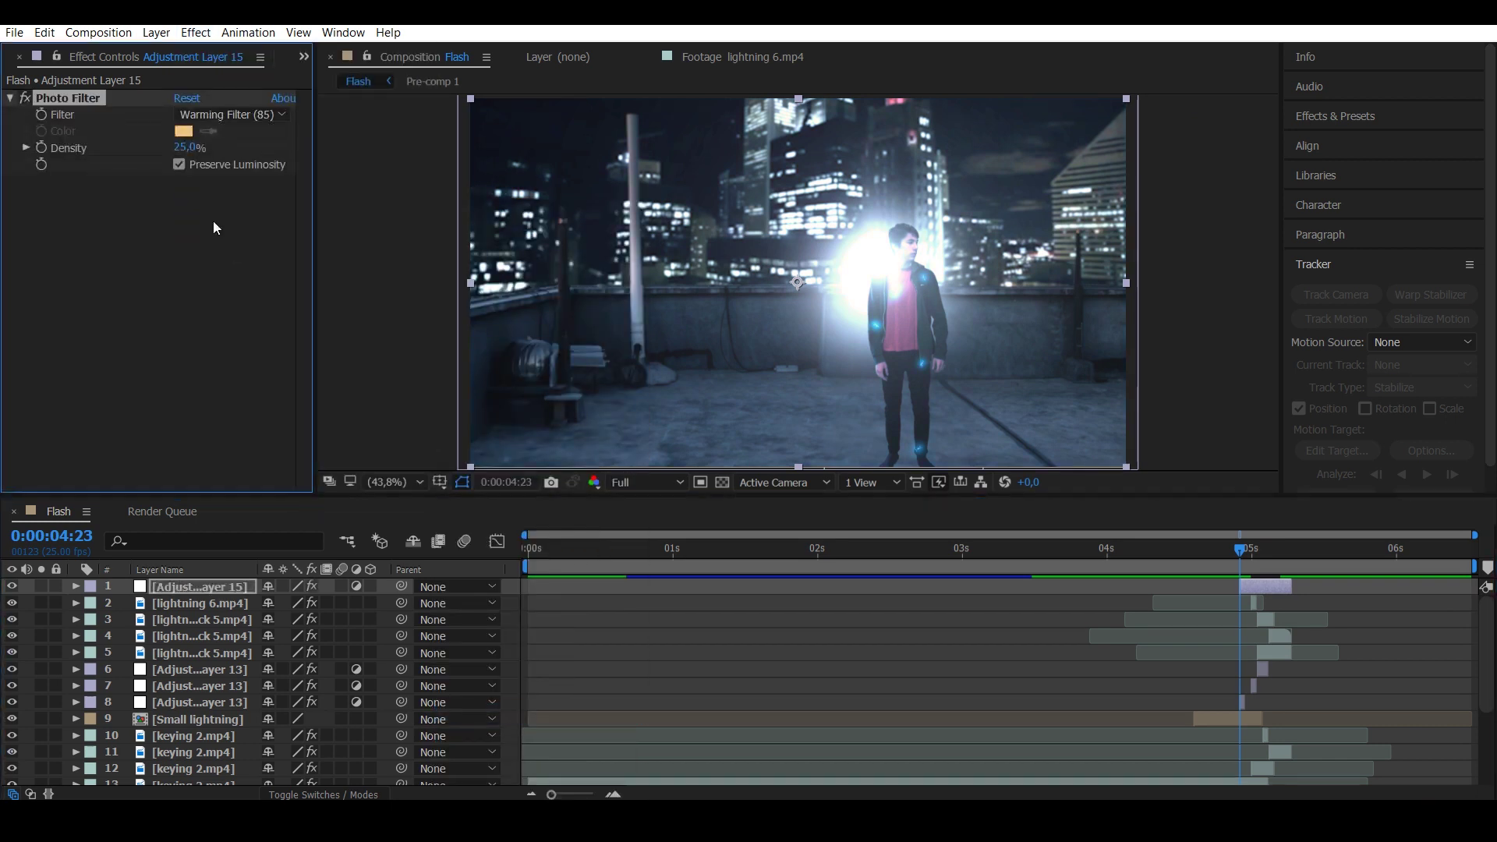
Switch the Photo Filter to Custom and choose a bright light blue as its color.
{"action": "left_click", "coordinate": [232, 114]}
{"action": "left_click", "coordinate": [218, 511]}
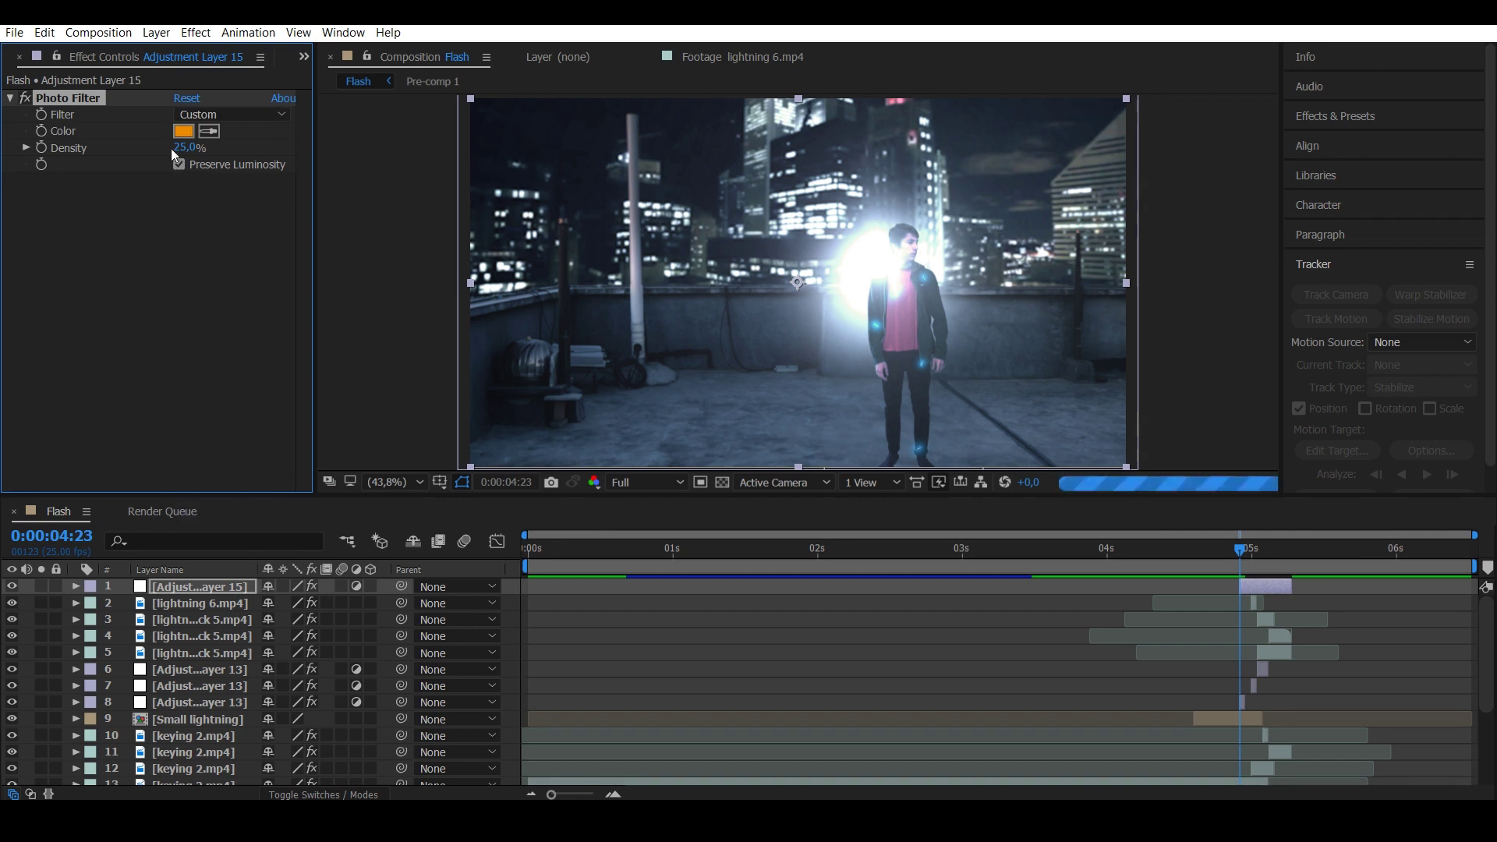
{"action": "left_click", "coordinate": [184, 131]}
{"action": "left_click_drag", "start_coordinate": [451, 494], "coordinate": [451, 511]}
{"action": "left_click_drag", "start_coordinate": [414, 418], "coordinate": [441, 348]}
{"action": "left_click", "coordinate": [595, 402]}
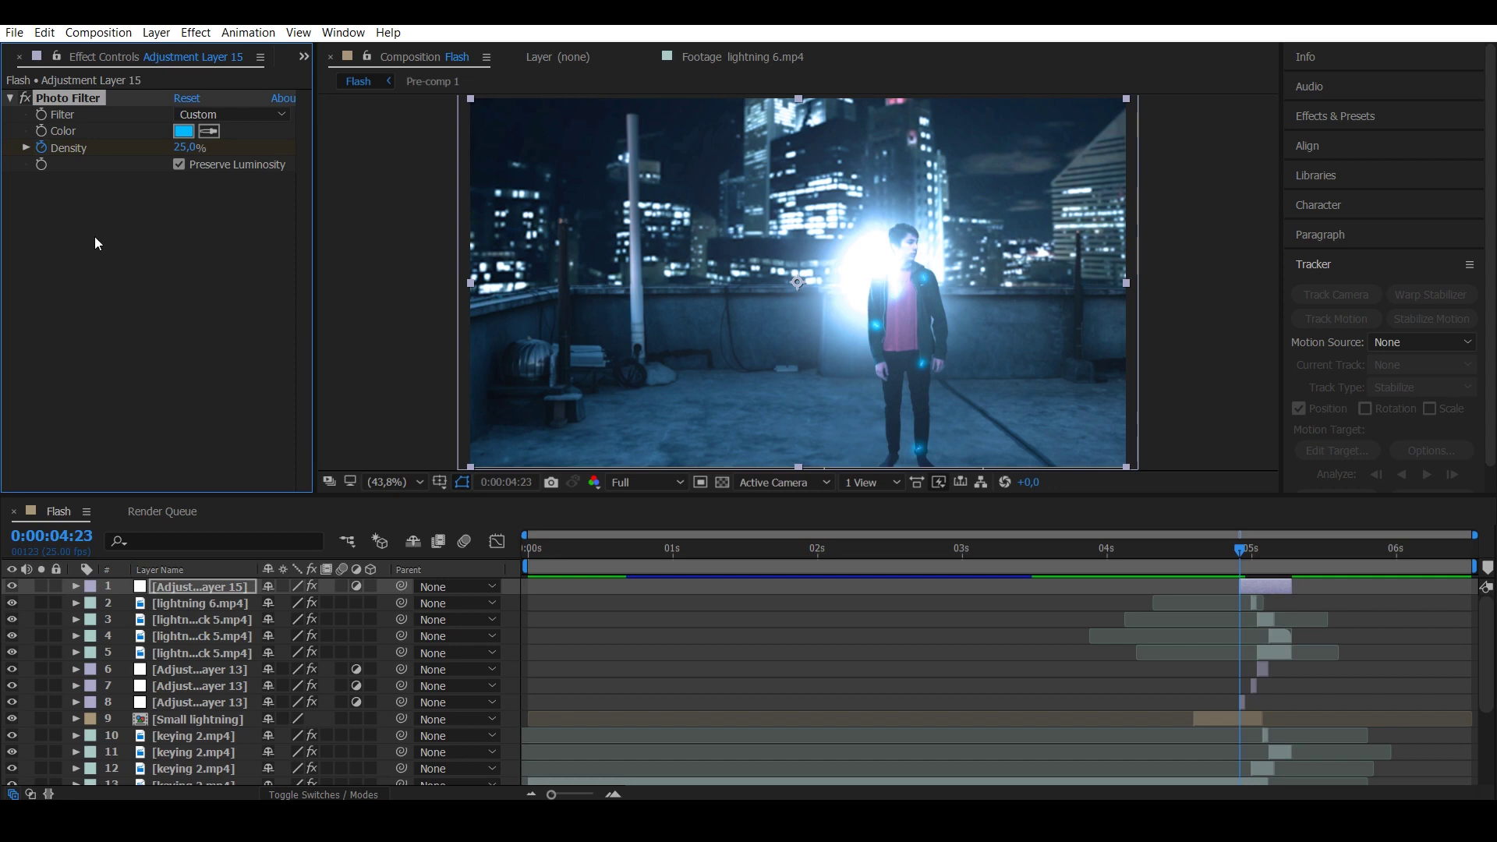
Animate the Photo Filter density through the start of the lightning burst with values of 30% and 70%.
{"action": "left_click", "coordinate": [187, 148]}
{"action": "key", "text": "Return"}
{"action": "left_click", "coordinate": [185, 147]}
{"action": "mouse_move", "coordinate": [1239, 550]}
{"action": "left_mouse_down"}
{"action": "mouse_move", "coordinate": [1287, 548]}
{"action": "mouse_move", "coordinate": [1266, 552]}
{"action": "left_mouse_up"}
{"action": "type", "text": "30"}
{"action": "key", "text": "Return"}
{"action": "left_click", "coordinate": [184, 147]}
{"action": "type", "text": "70"}
{"action": "key", "text": "Return"}
Extend the Photo Filter density animation with an 80% peak and a drop to 50% as the burst fades.
{"action": "left_click", "coordinate": [185, 147]}
{"action": "type", "text": "80"}
{"action": "key", "text": "Return"}
{"action": "left_click", "coordinate": [1274, 547]}
{"action": "left_click", "coordinate": [184, 147]}
{"action": "type", "text": "50"}
{"action": "key", "text": "Return"}
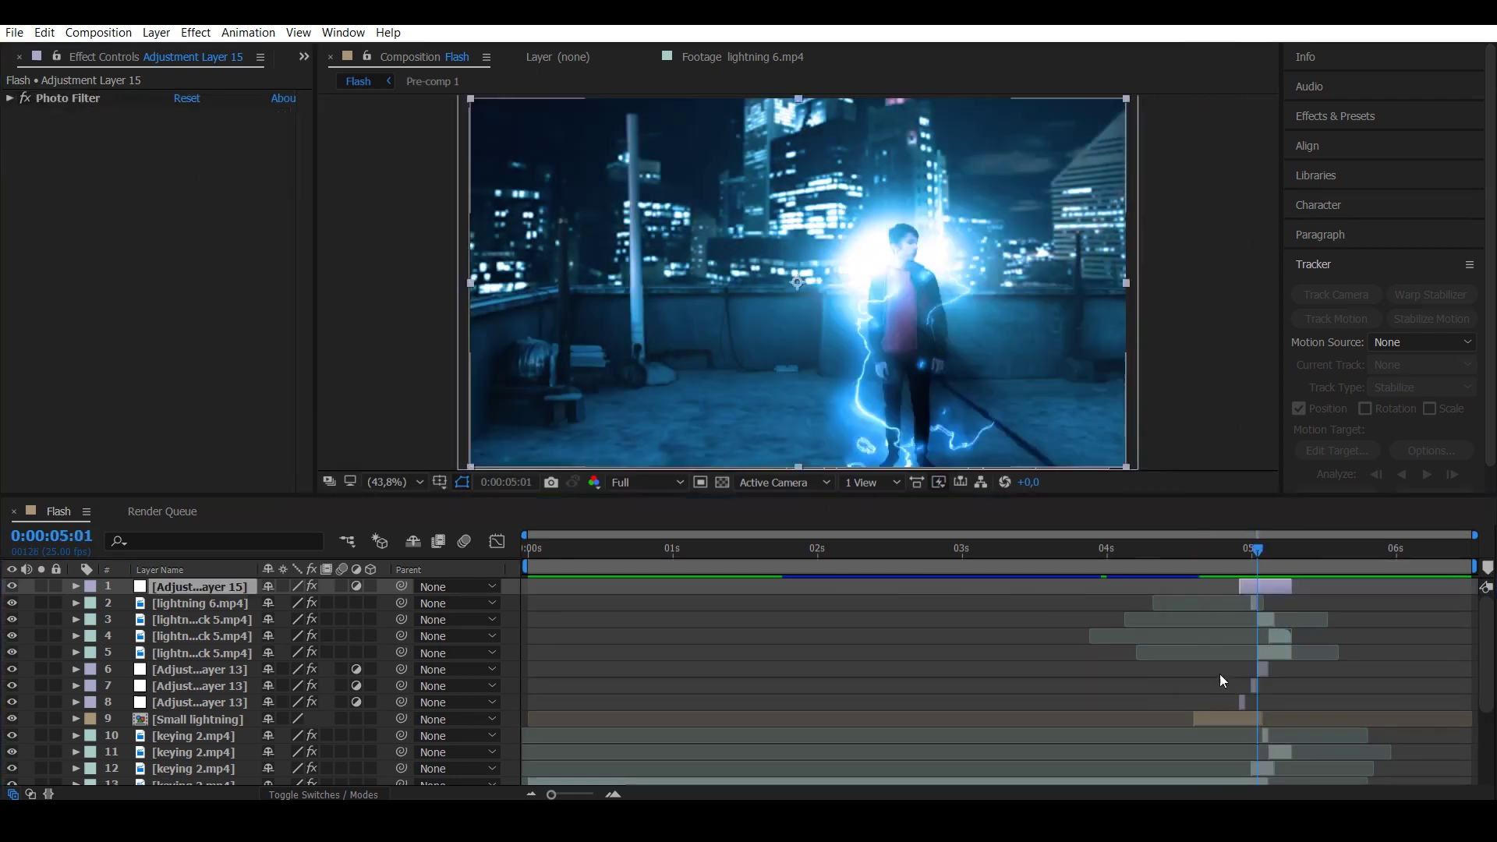
Draw a large closed Pen mask around the man on the top adjustment layer at 0:00:05:01, extending below and beside the frame.
{"action": "left_click", "coordinate": [1219, 673]}
{"action": "left_click_drag", "start_coordinate": [1257, 549], "coordinate": [1259, 546]}
{"action": "left_click", "coordinate": [1265, 585]}
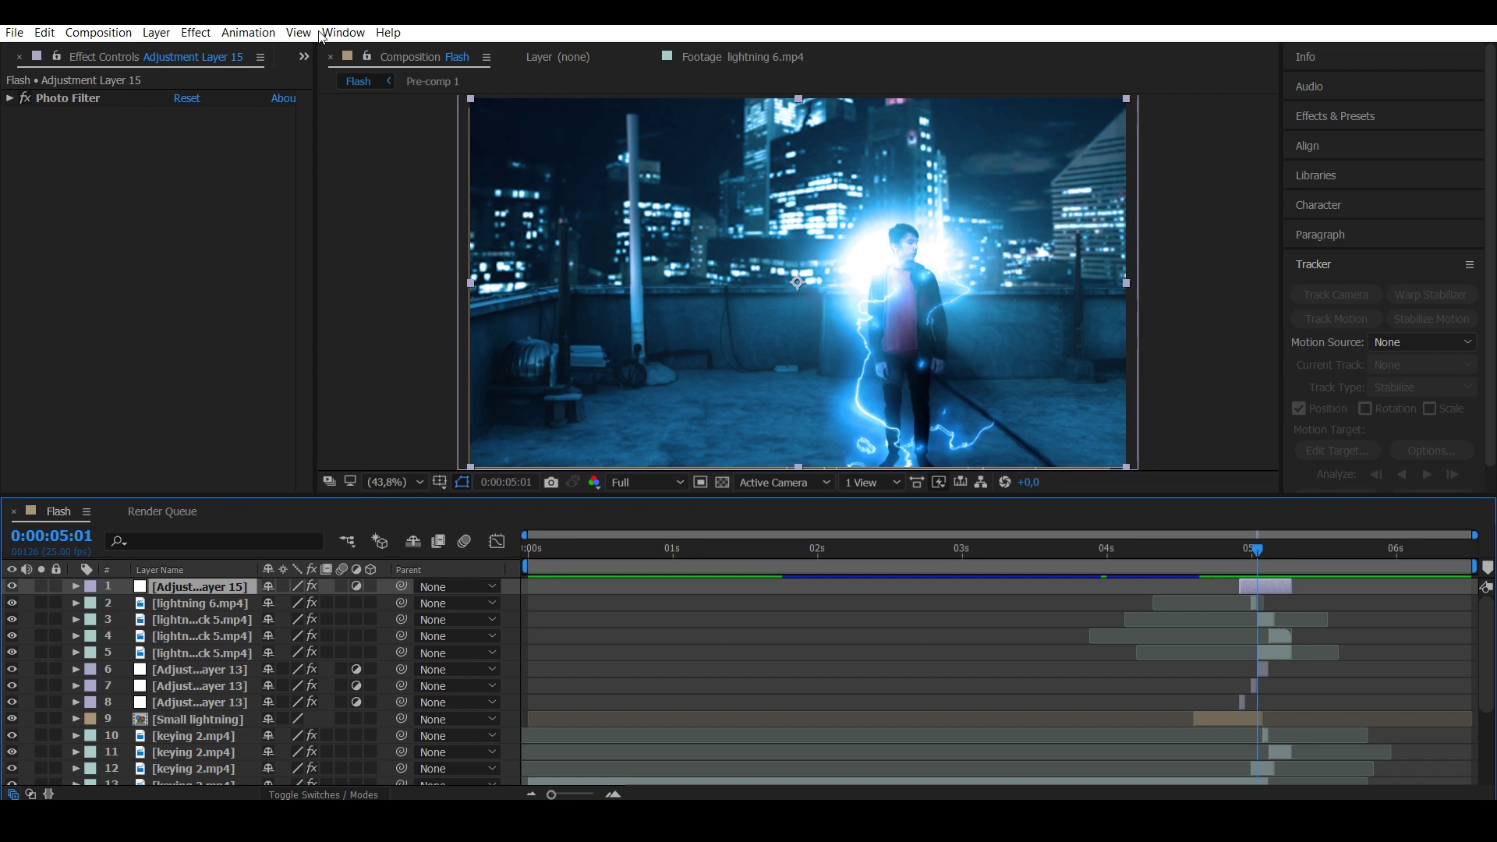
{"action": "left_click", "coordinate": [343, 33]}
{"action": "left_click", "coordinate": [358, 458]}
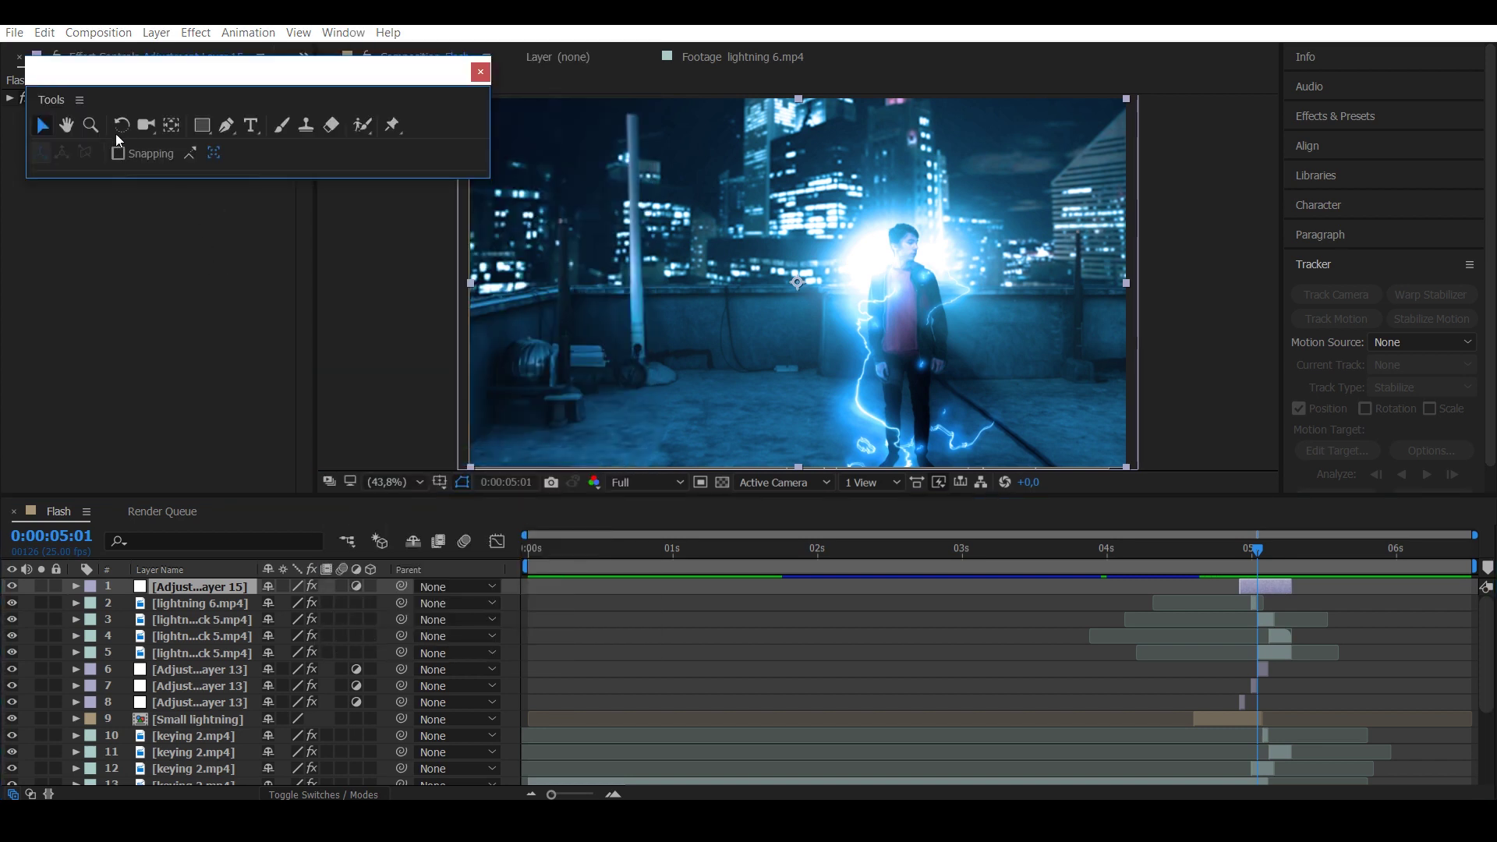
{"action": "left_click", "coordinate": [226, 125]}
{"action": "left_click", "coordinate": [922, 170]}
{"action": "left_click", "coordinate": [845, 196]}
{"action": "left_click", "coordinate": [768, 237]}
{"action": "left_click", "coordinate": [723, 322]}
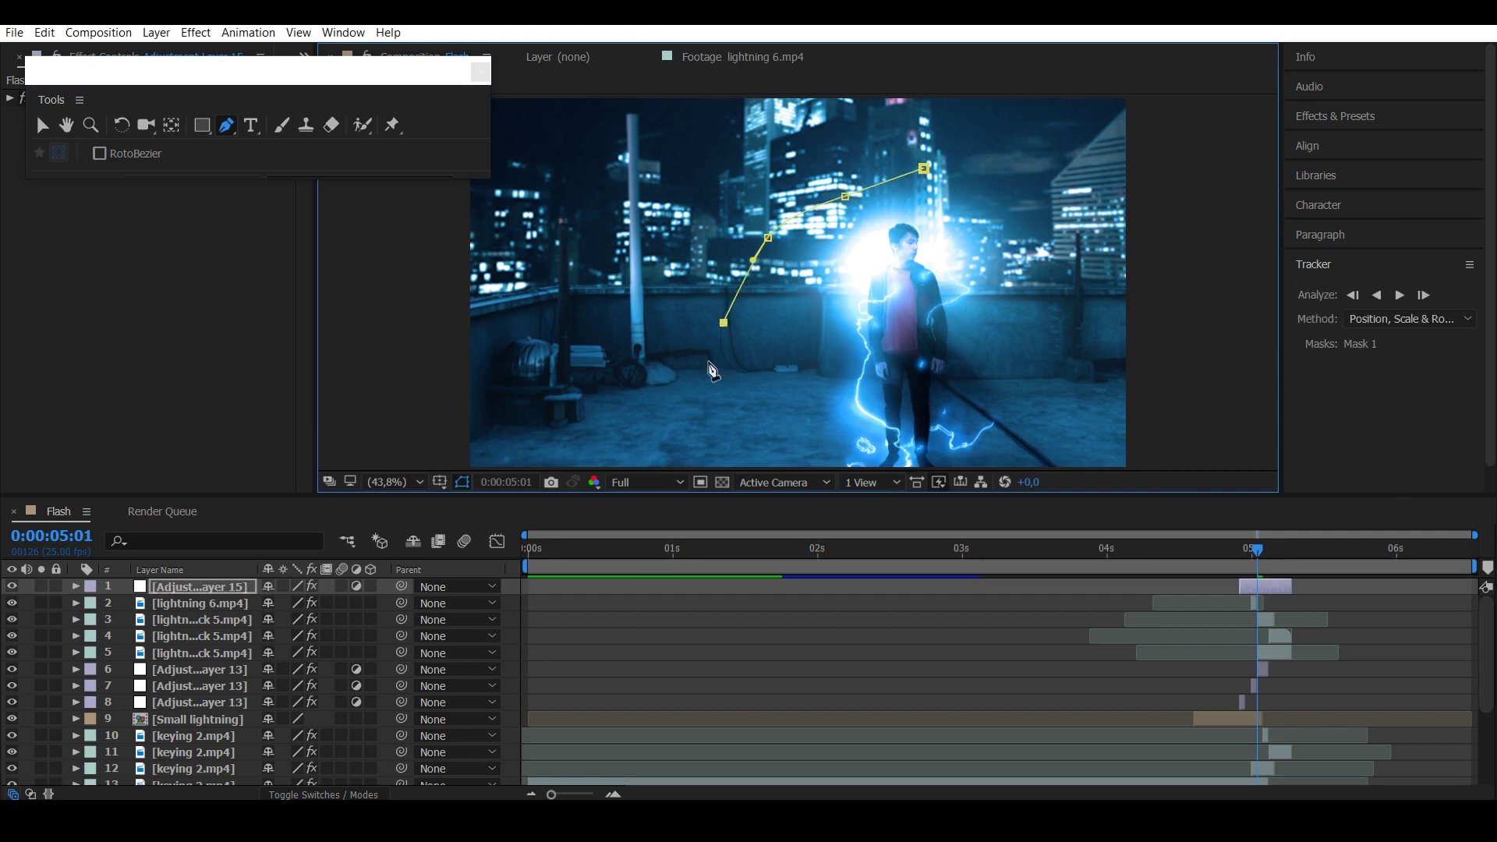
{"action": "left_click_drag", "start_coordinate": [717, 443], "coordinate": [743, 480]}
{"action": "scroll", "coordinate": [752, 461], "scroll_direction": "down", "scroll_amount": 2}
{"action": "left_click_drag", "start_coordinate": [811, 442], "coordinate": [831, 445]}
{"action": "left_click_drag", "start_coordinate": [934, 450], "coordinate": [955, 450]}
{"action": "left_click", "coordinate": [43, 125]}
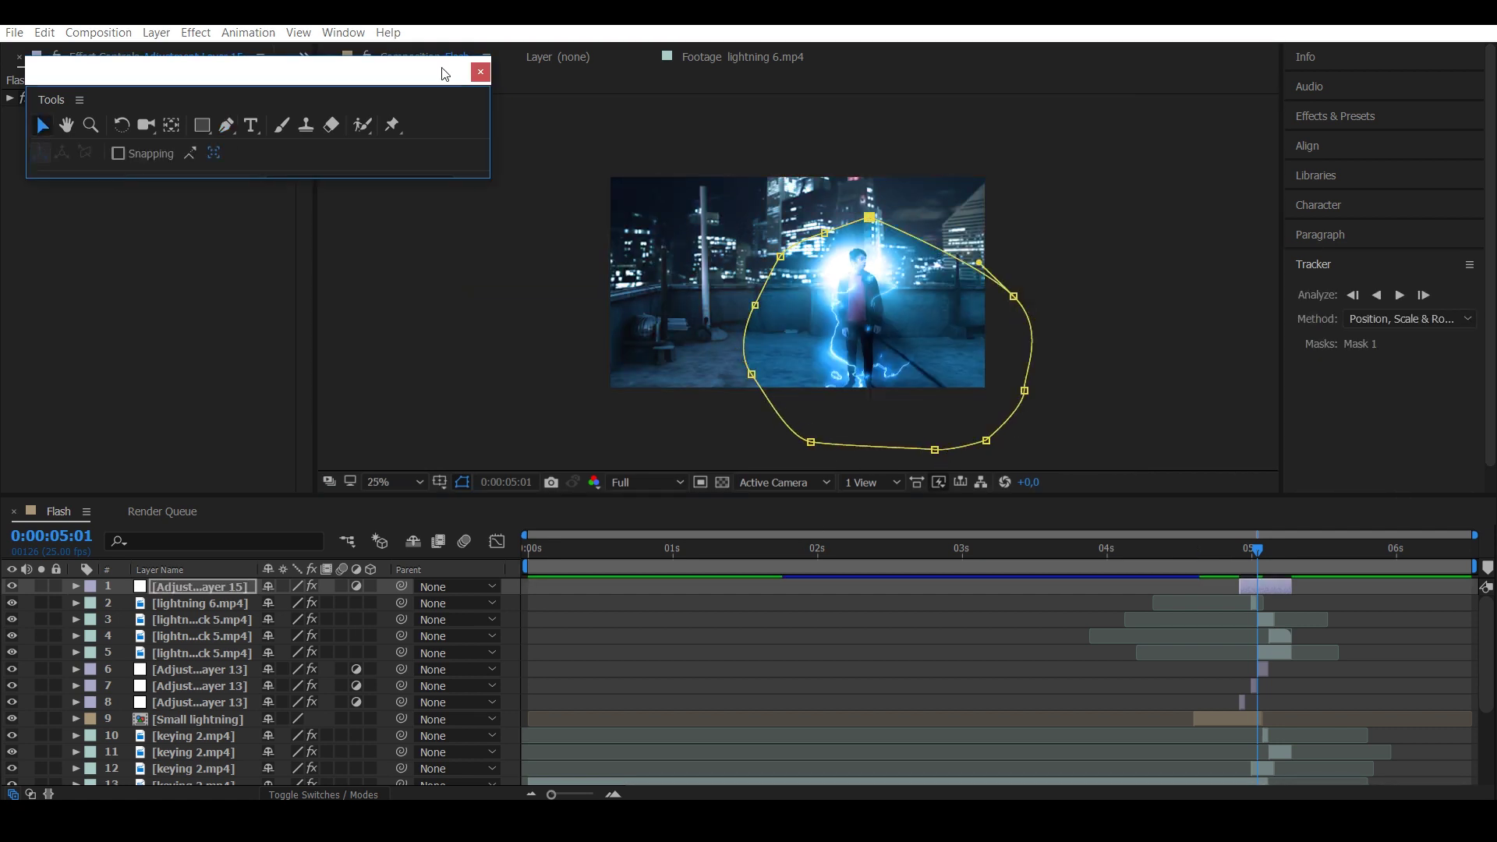
{"action": "left_click", "coordinate": [480, 72]}
Feather the adjustment layer's mask by 600 pixels and fit the composition back into the viewer.
{"action": "left_click", "coordinate": [76, 586]}
{"action": "left_click", "coordinate": [93, 604]}
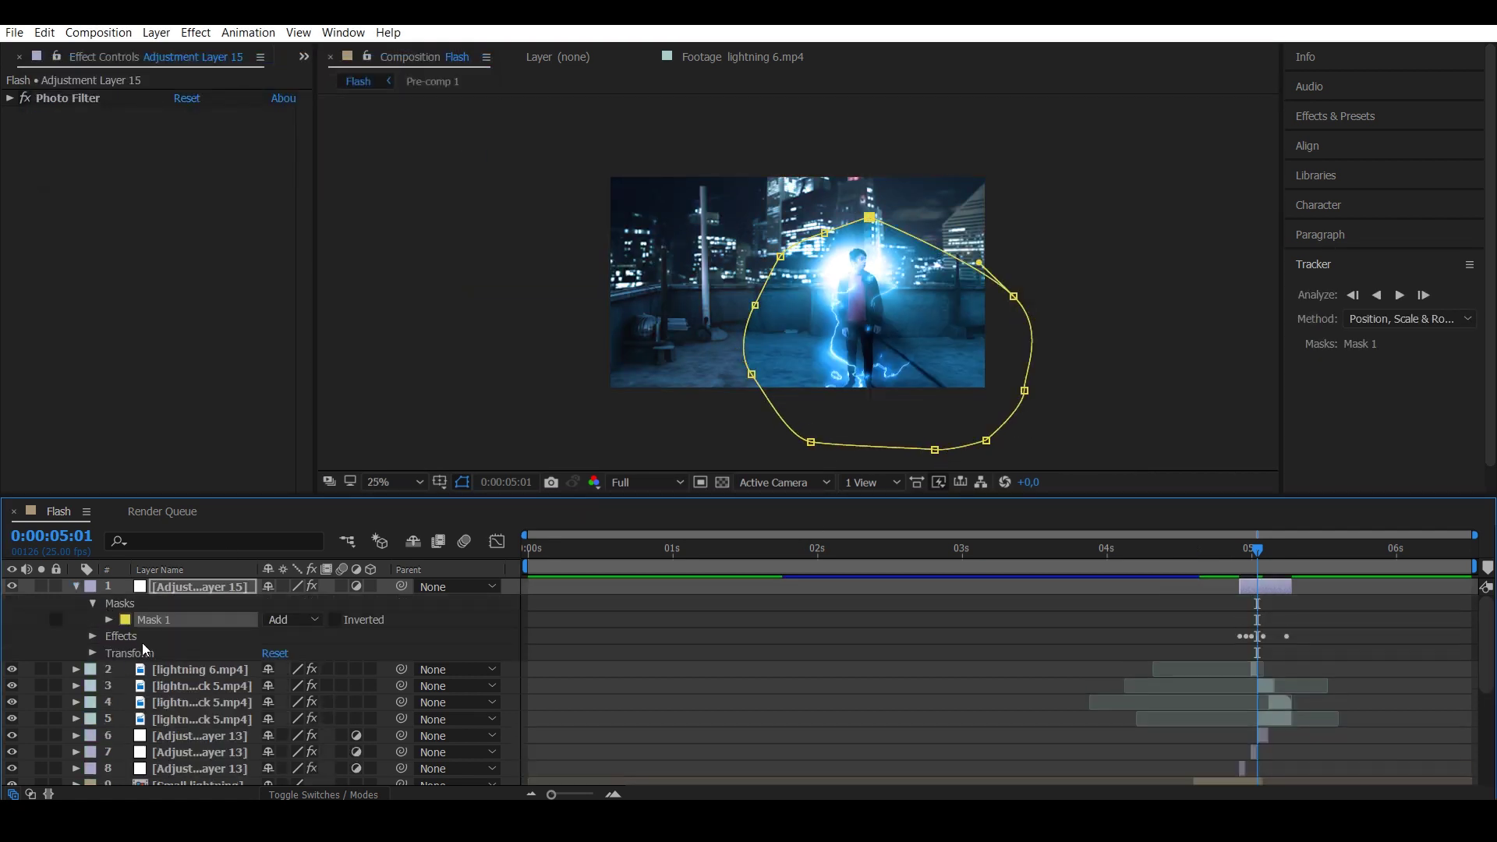
{"action": "left_click", "coordinate": [109, 620]}
{"action": "left_click_drag", "start_coordinate": [287, 653], "coordinate": [861, 636]}
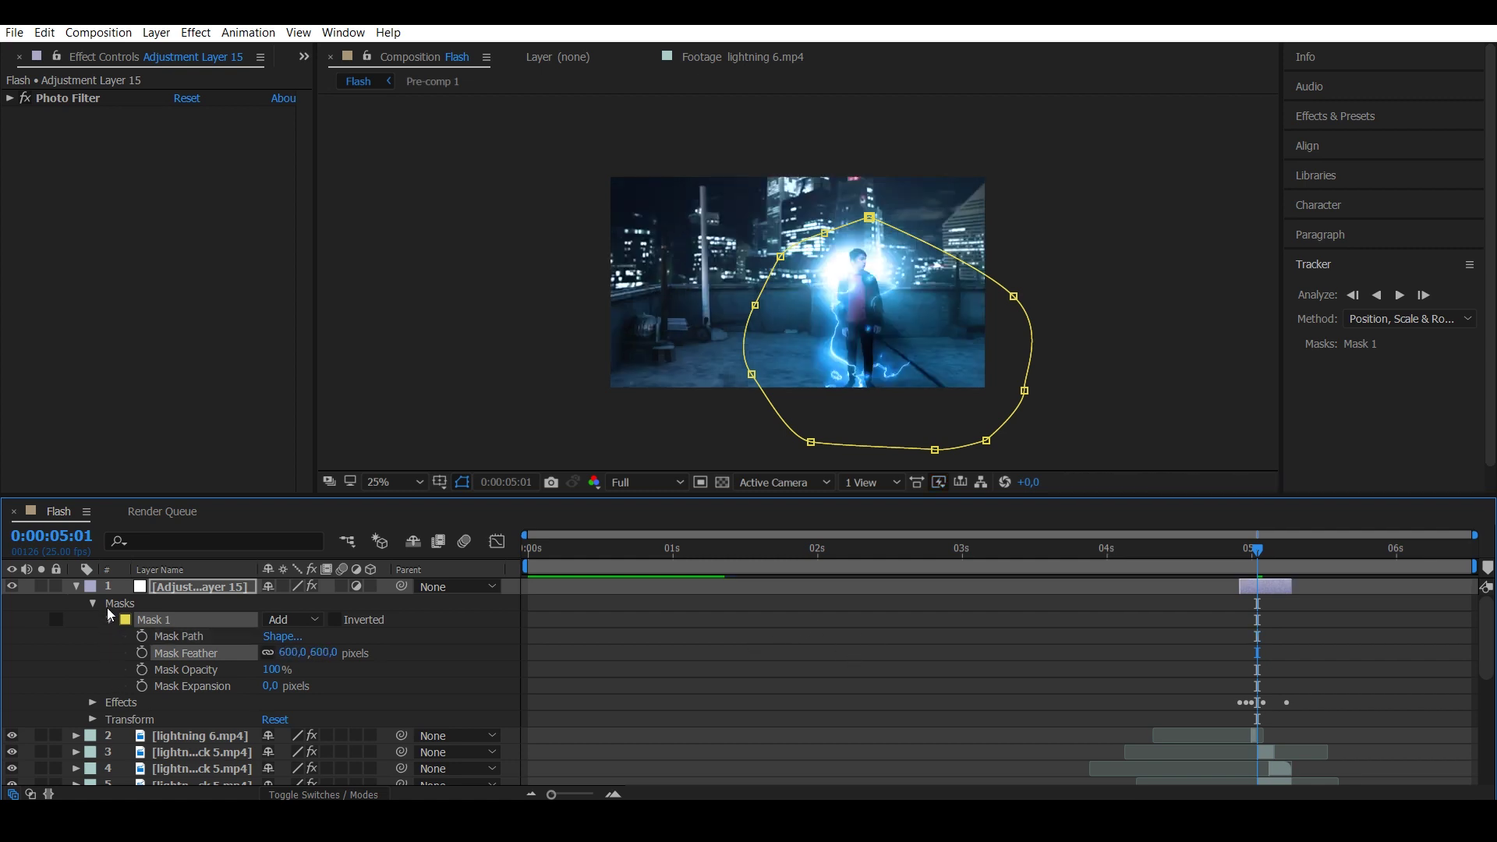
{"action": "left_click", "coordinate": [93, 603]}
{"action": "left_click", "coordinate": [76, 586]}
{"action": "left_click", "coordinate": [1099, 659]}
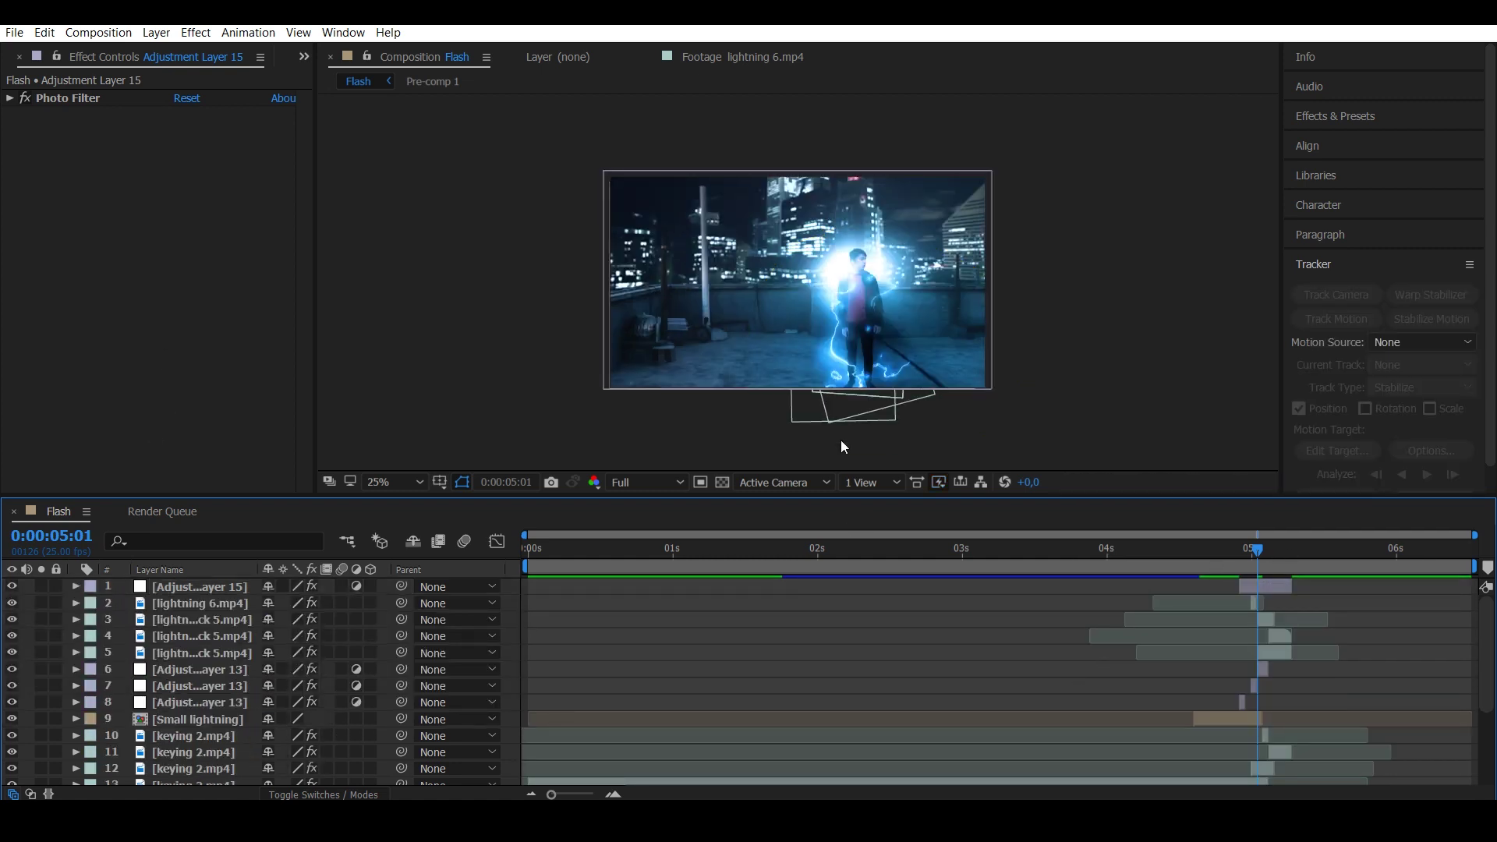
{"action": "left_click", "coordinate": [396, 482]}
{"action": "left_click", "coordinate": [399, 497]}
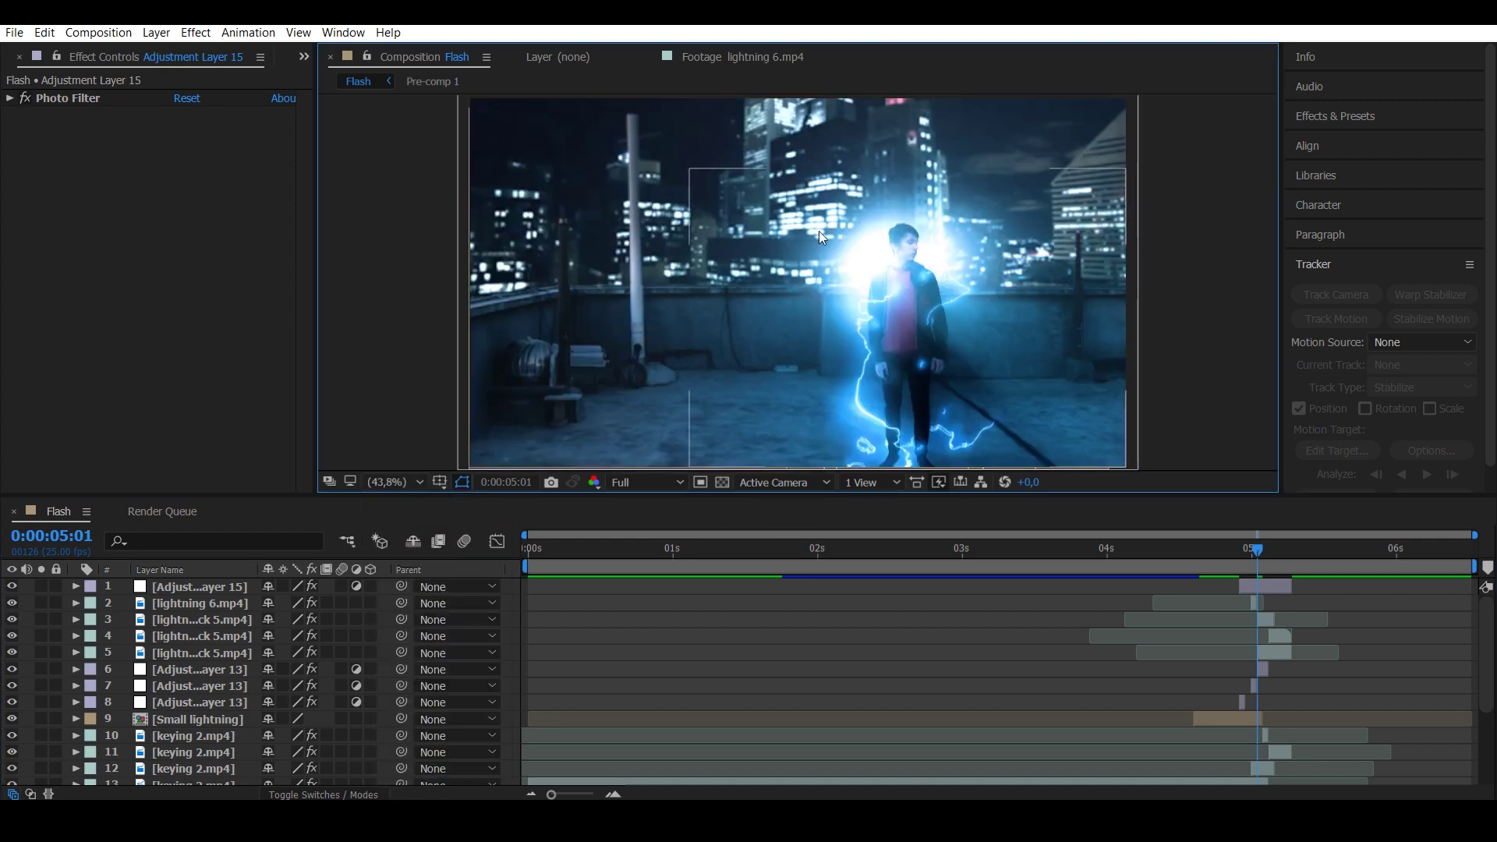
Add an Exposure effect to the top adjustment layer and keyframe its master exposure at 0.5 from 0:00:04:23.
{"action": "left_click", "coordinate": [196, 33]}
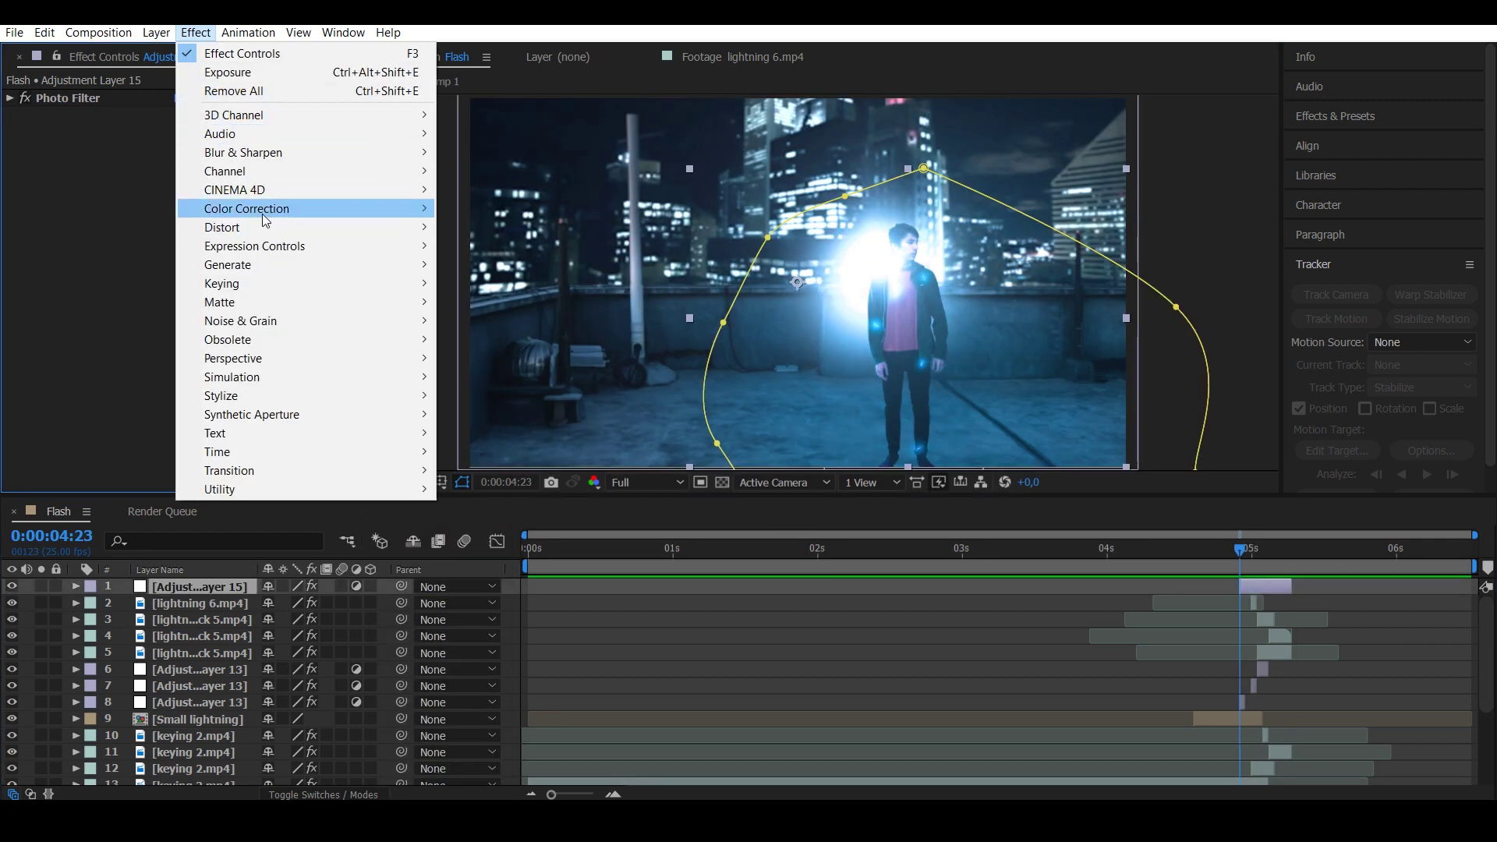
{"action": "mouse_move", "coordinate": [263, 212]}
{"action": "left_click", "coordinate": [488, 582]}
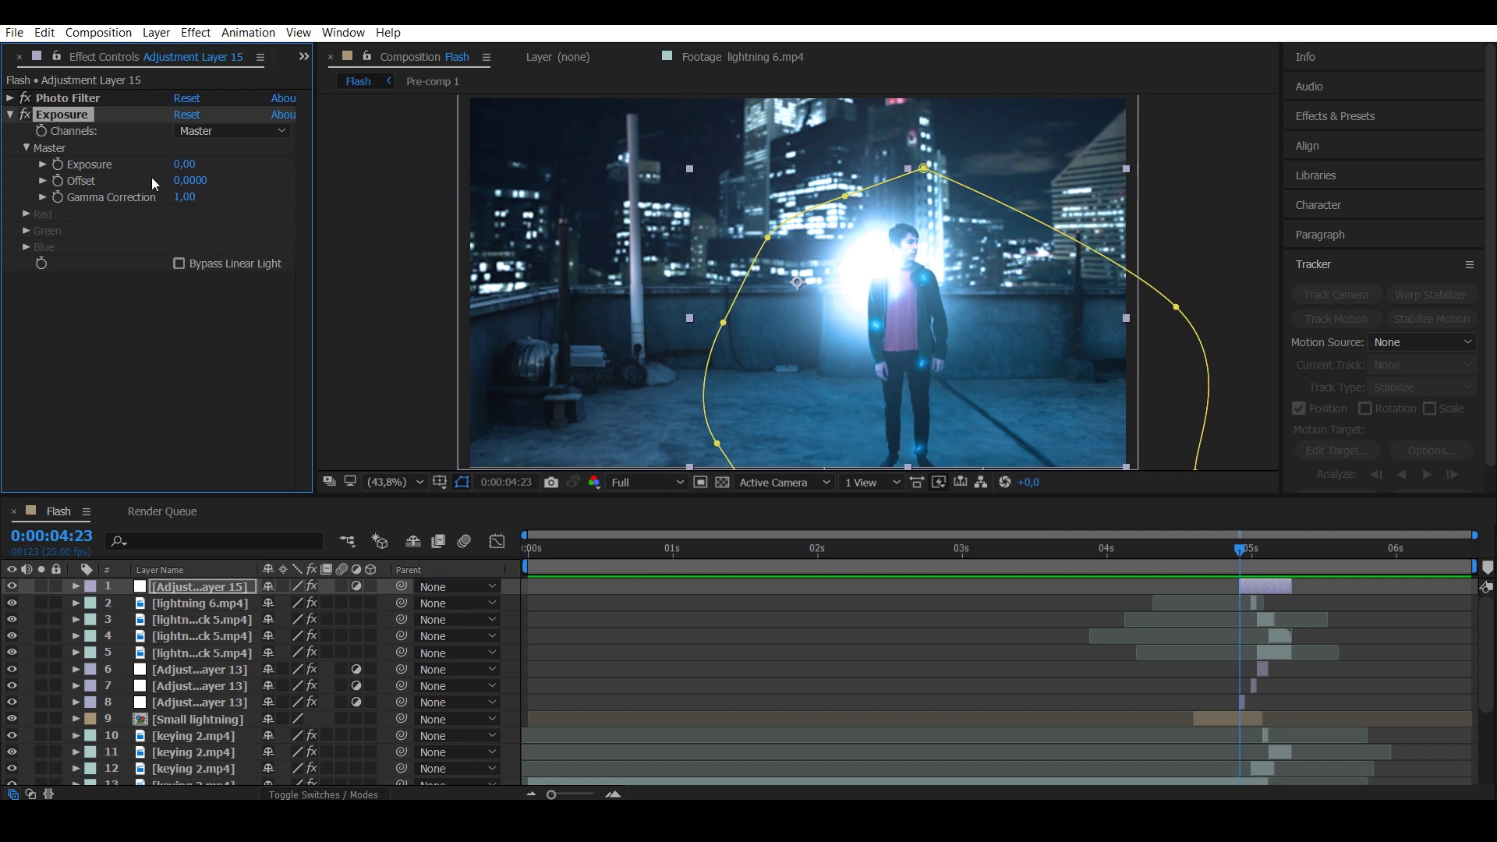
{"action": "left_click", "coordinate": [56, 164]}
{"action": "left_click", "coordinate": [1258, 586]}
{"action": "left_click", "coordinate": [194, 165]}
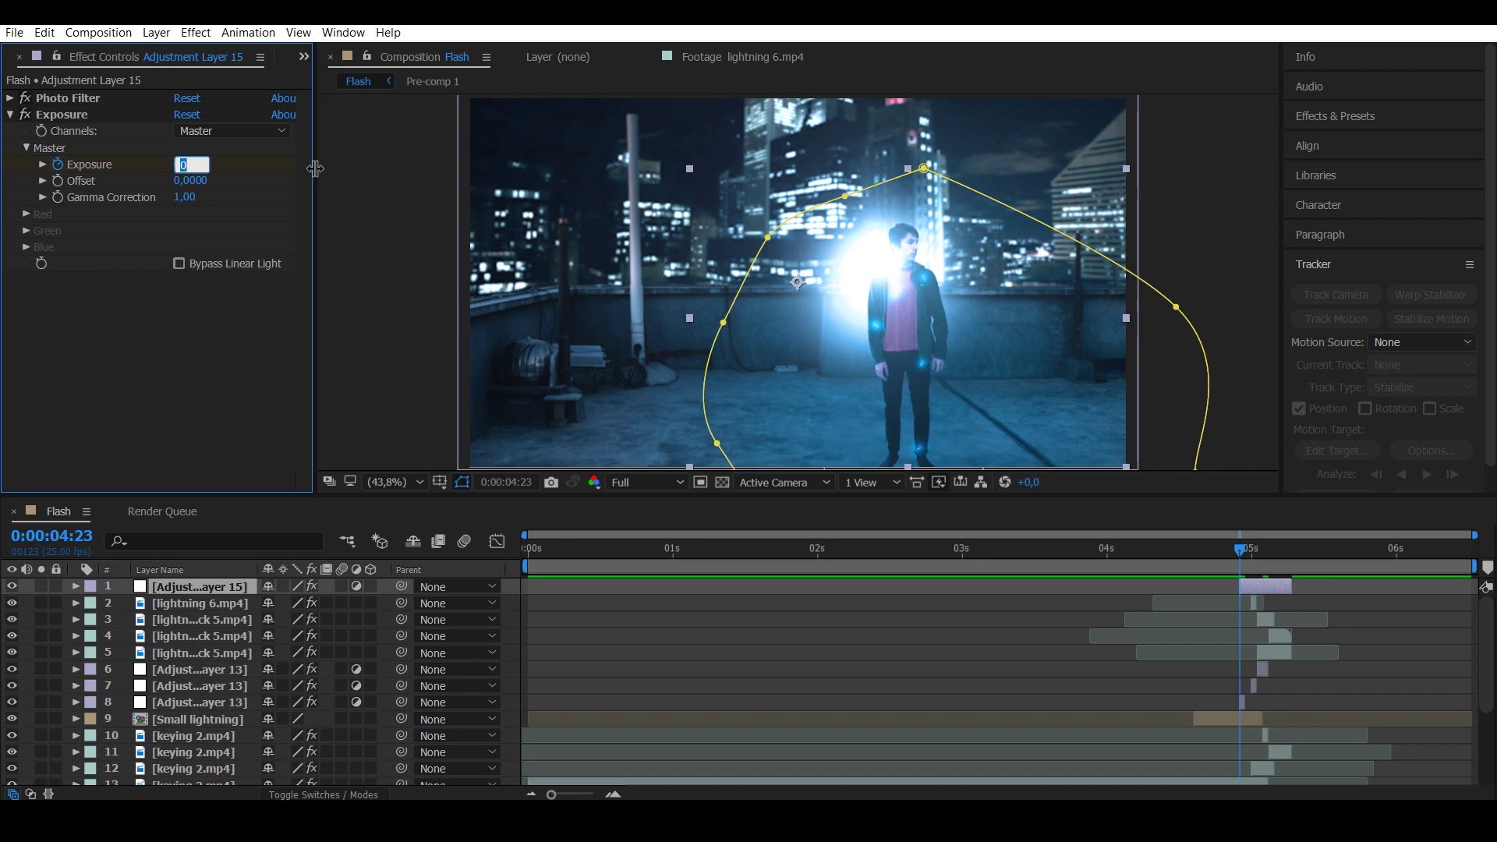
{"action": "type", "text": "0.5"}
{"action": "key", "text": "Return"}
Keyframe the master exposure at 1 at 0:00:05:02 and at 0.5 at 0:00:05:06.
{"action": "left_click_drag", "start_coordinate": [1246, 546], "coordinate": [1263, 551]}
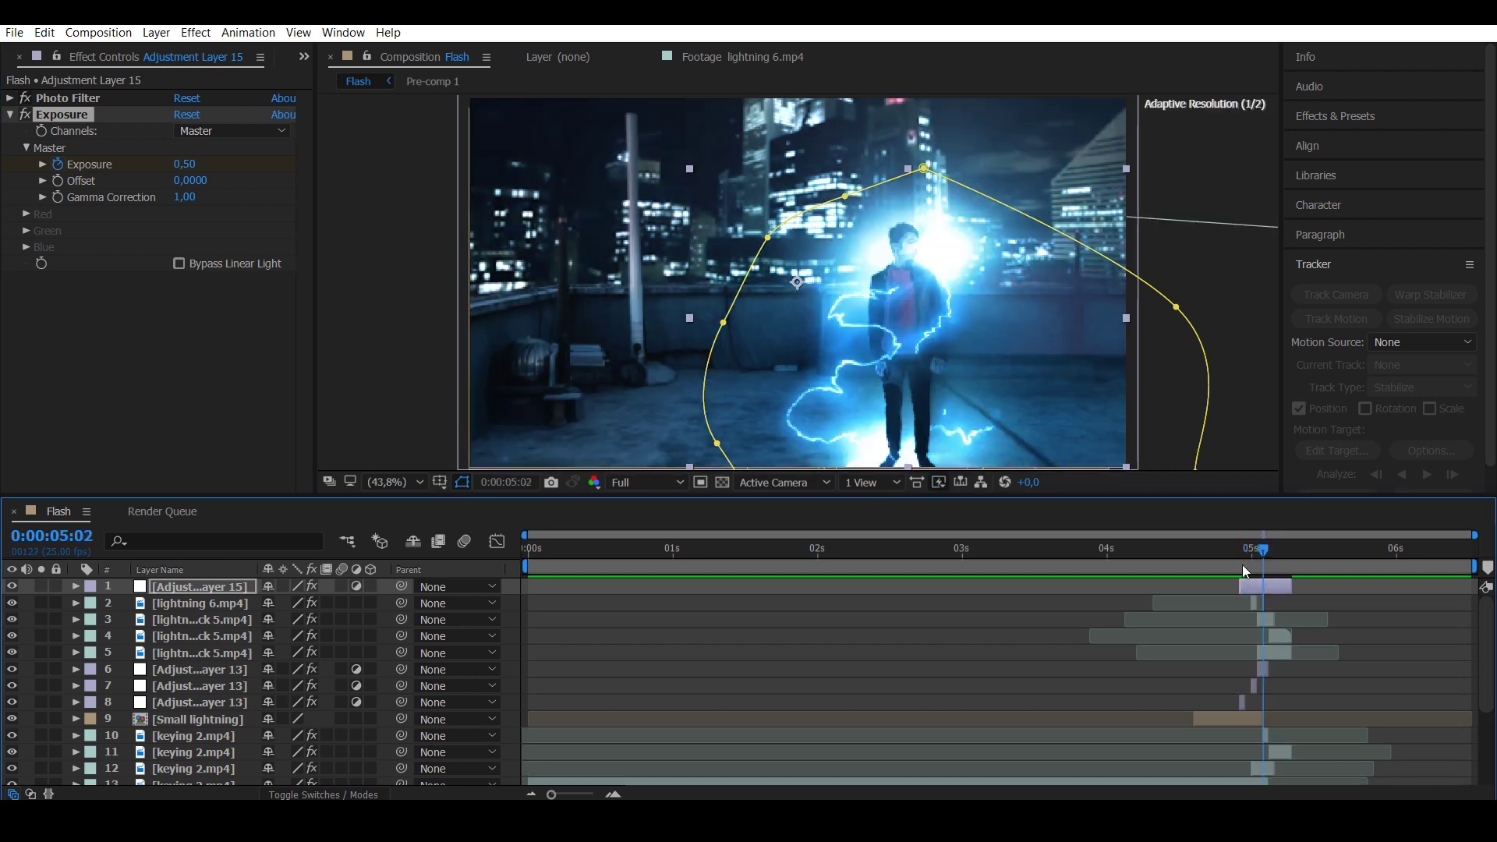
{"action": "left_click", "coordinate": [188, 165]}
{"action": "type", "text": "1"}
{"action": "key", "text": "Return"}
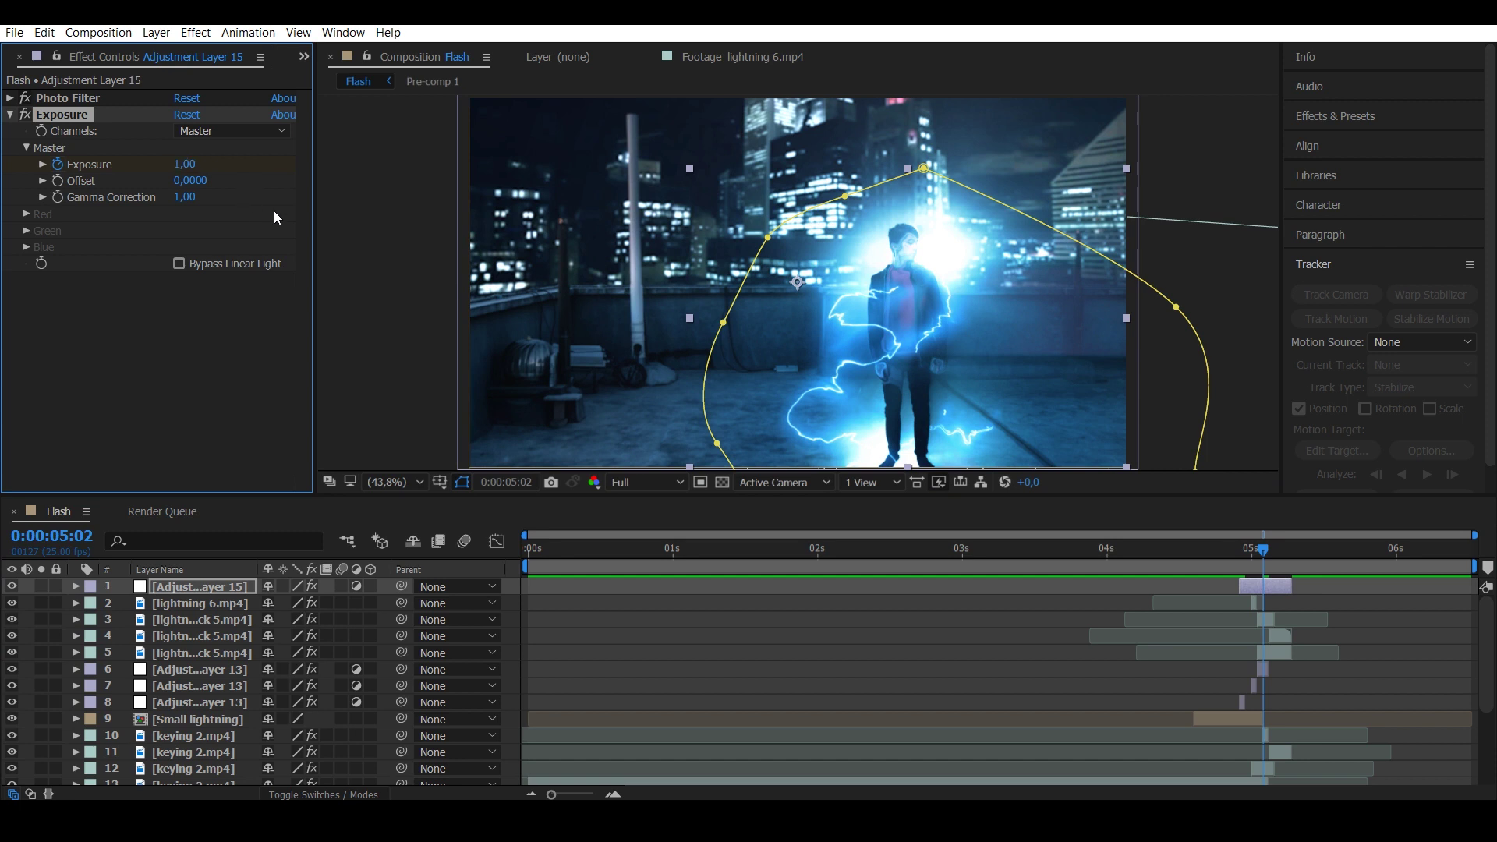
{"action": "left_click", "coordinate": [1272, 551]}
{"action": "left_click_drag", "start_coordinate": [1274, 552], "coordinate": [1288, 547]}
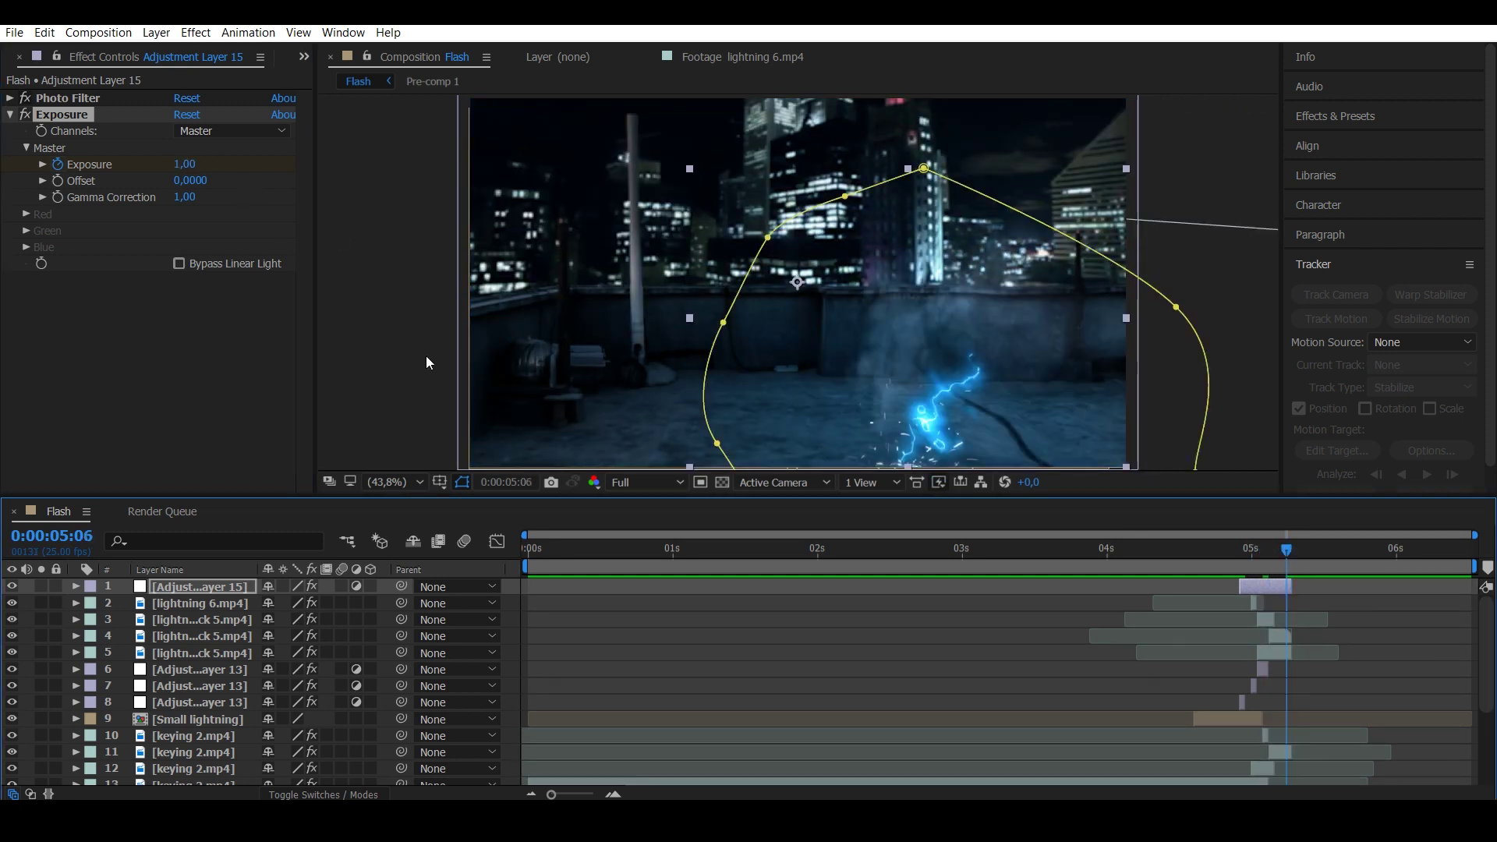
{"action": "left_click", "coordinate": [181, 164]}
{"action": "type", "text": "0,5"}
{"action": "key", "text": "Return"}
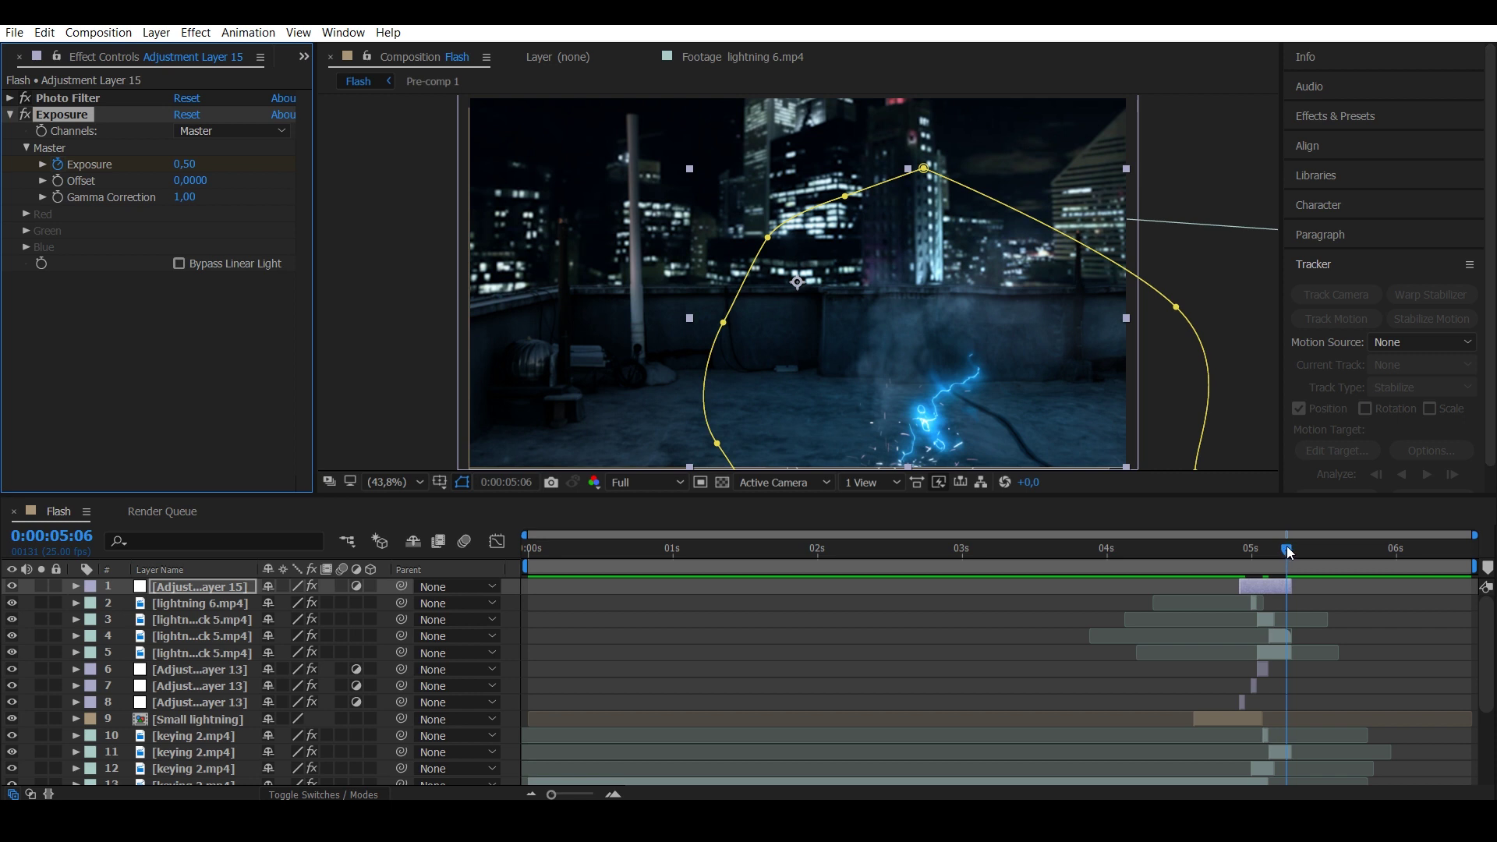
Play the Flash composition from around 0:00:03:16 to check the tinted and brightened lightning burst.
{"action": "left_click_drag", "start_coordinate": [1288, 554], "coordinate": [1237, 550]}
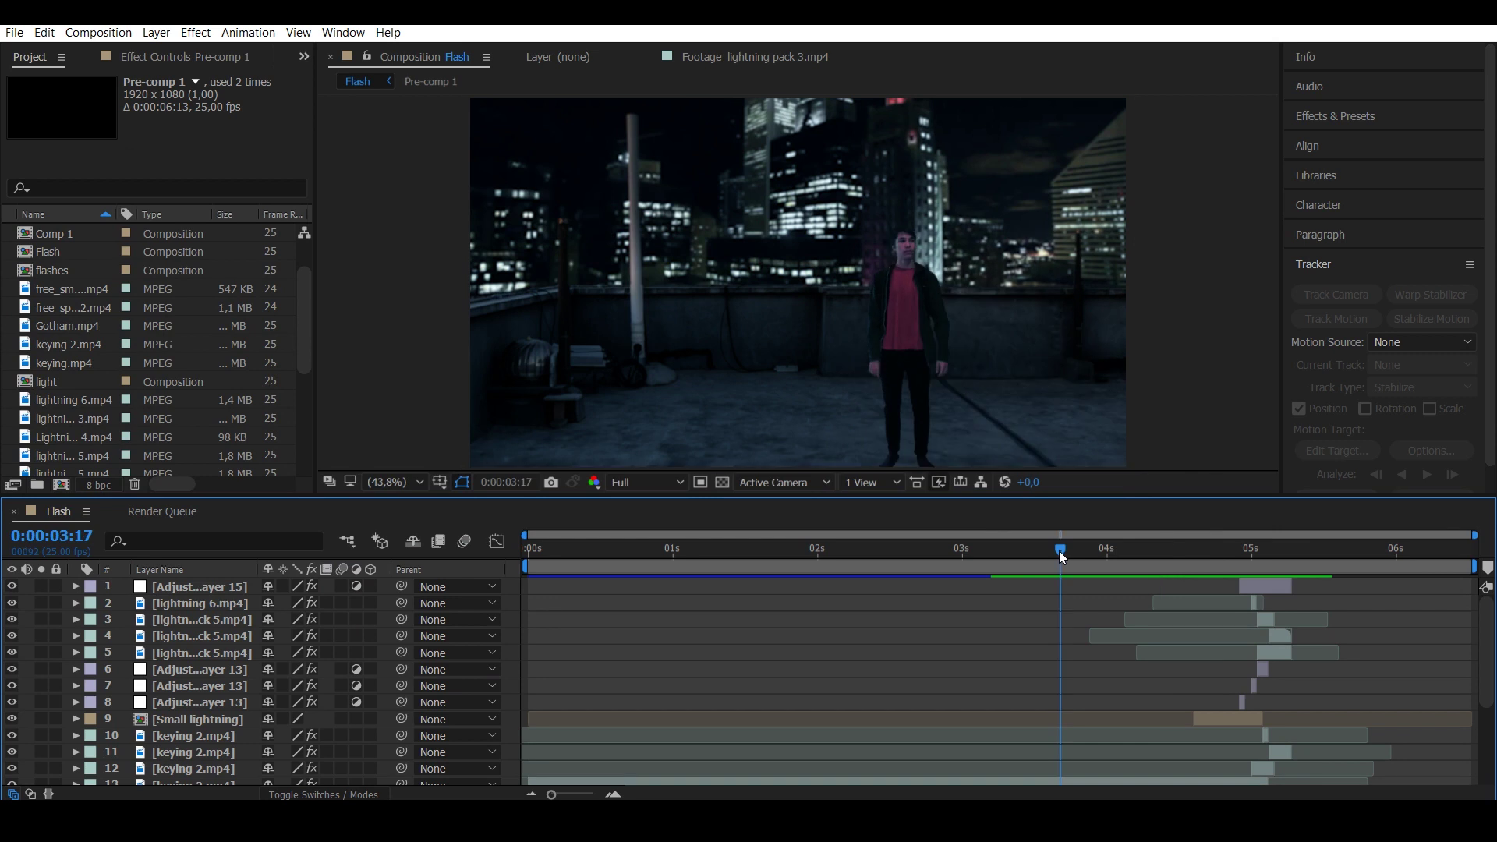
{"action": "key", "text": "space"}
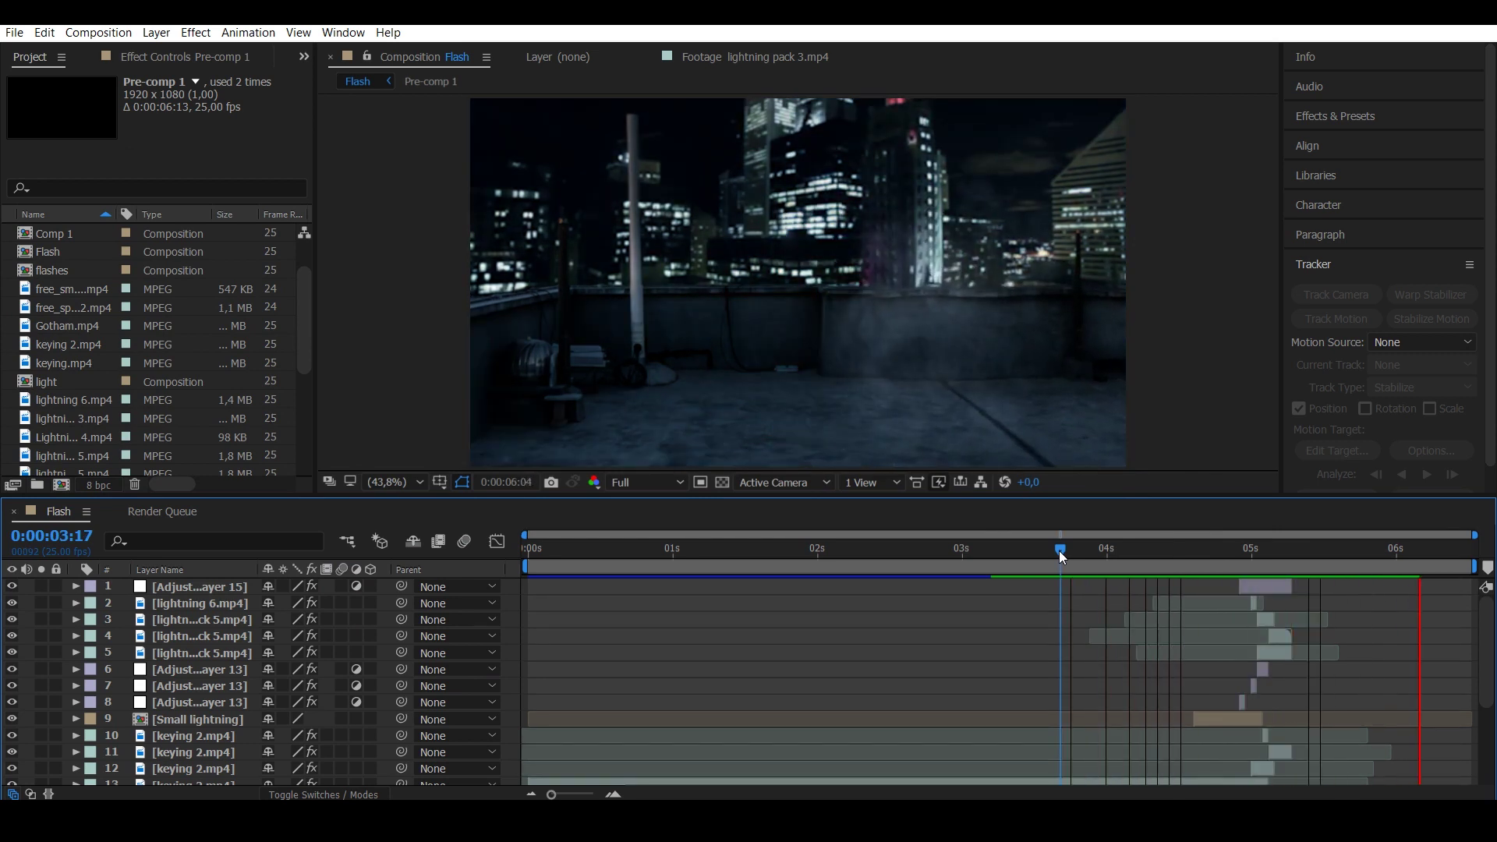
{"action": "left_click_drag", "start_coordinate": [1059, 550], "coordinate": [1055, 550]}
{"action": "key", "text": "space"}
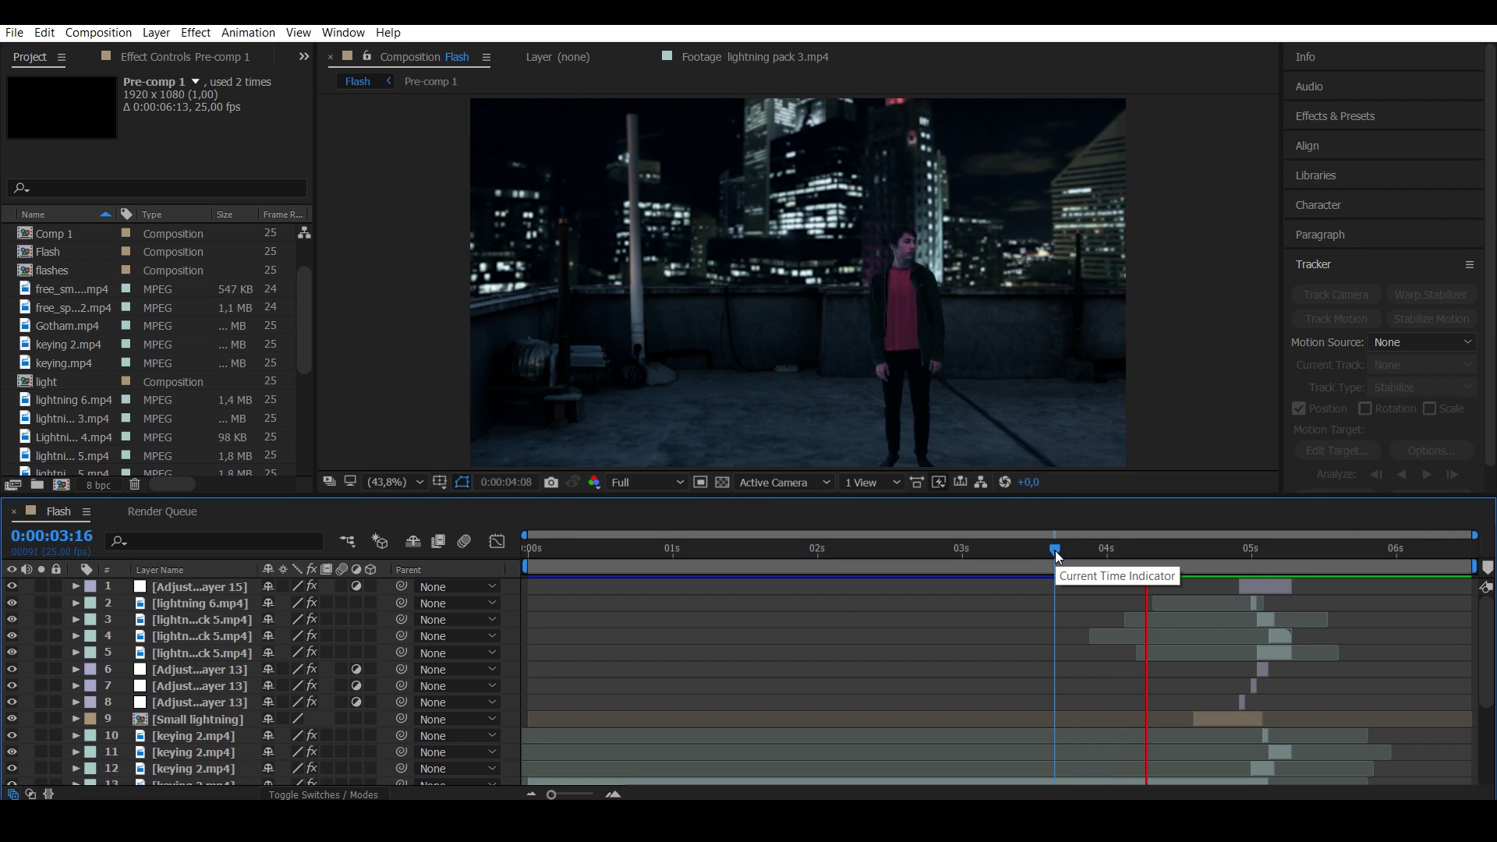
Add a Directional Blur effect to the long keying 2.mp4 clip on layer 13.
{"action": "left_click", "coordinate": [1222, 551]}
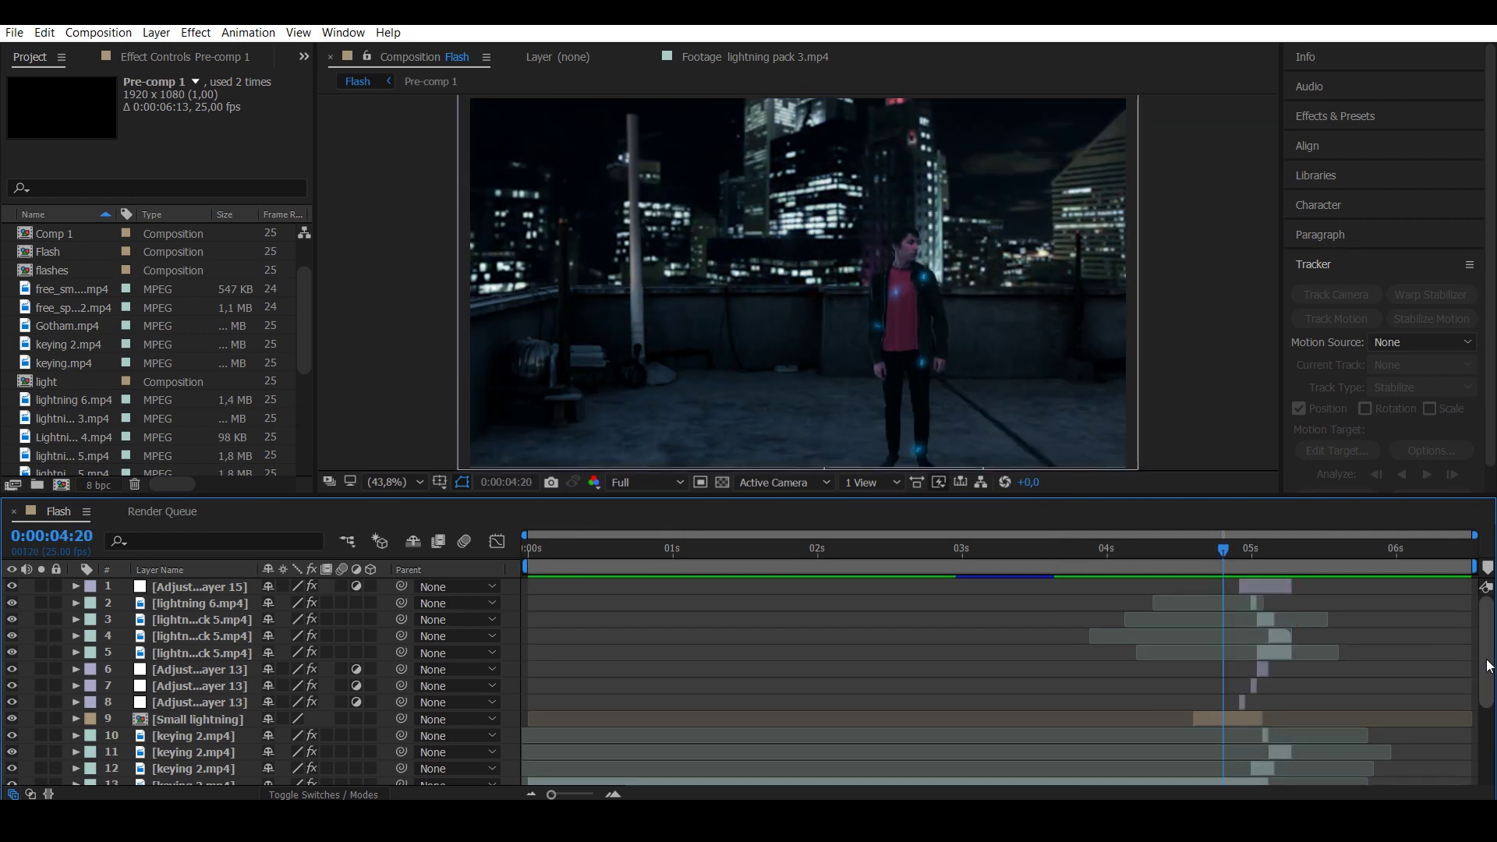
{"action": "scroll", "coordinate": [269, 702], "scroll_direction": "down", "scroll_amount": 3}
{"action": "left_click", "coordinate": [190, 713]}
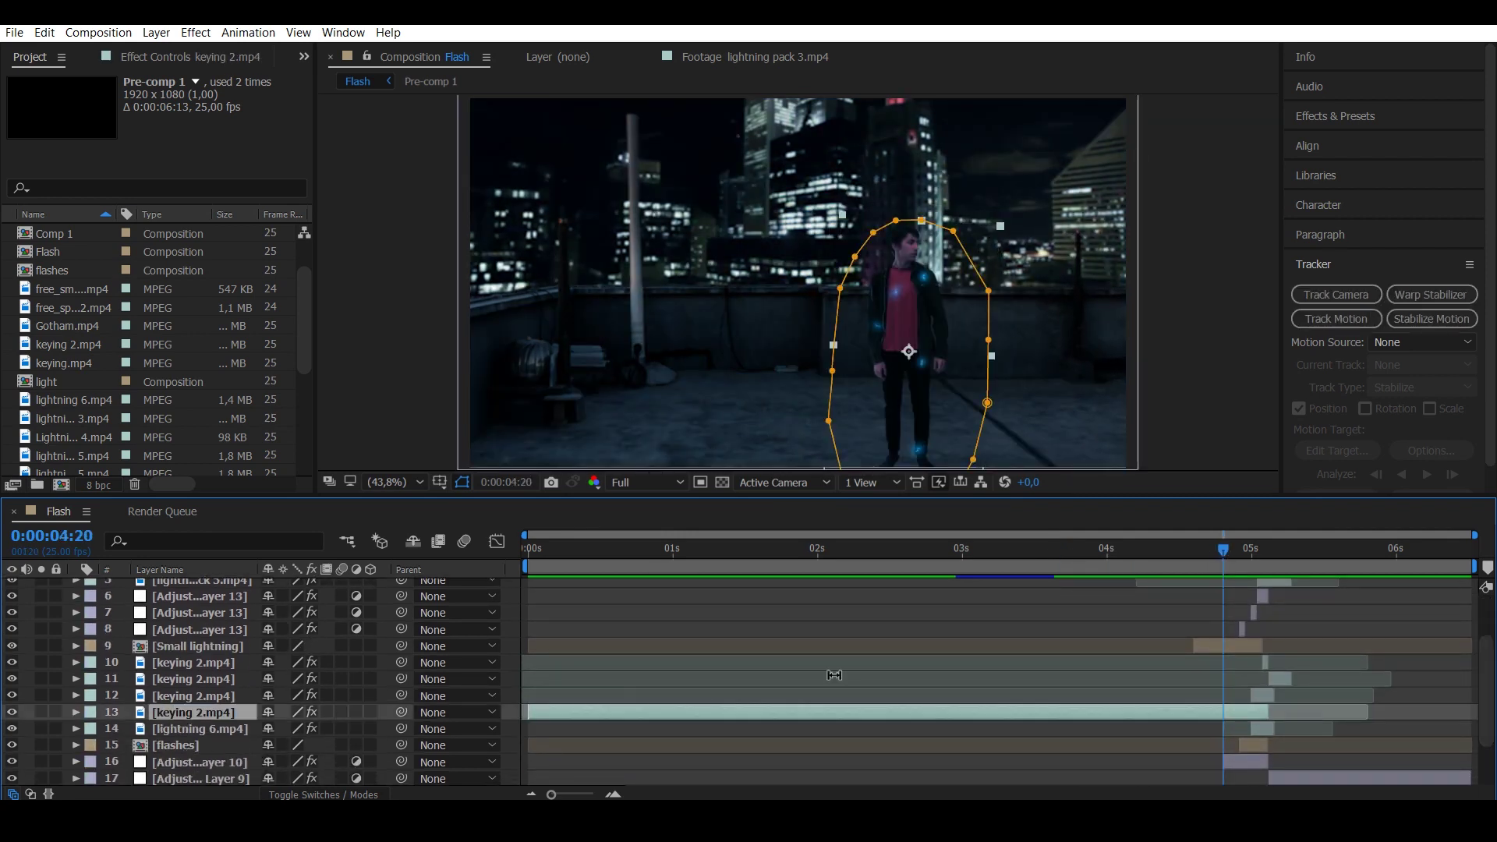
{"action": "left_click_drag", "start_coordinate": [1224, 551], "coordinate": [1243, 548]}
{"action": "left_click_drag", "start_coordinate": [1263, 549], "coordinate": [1266, 548]}
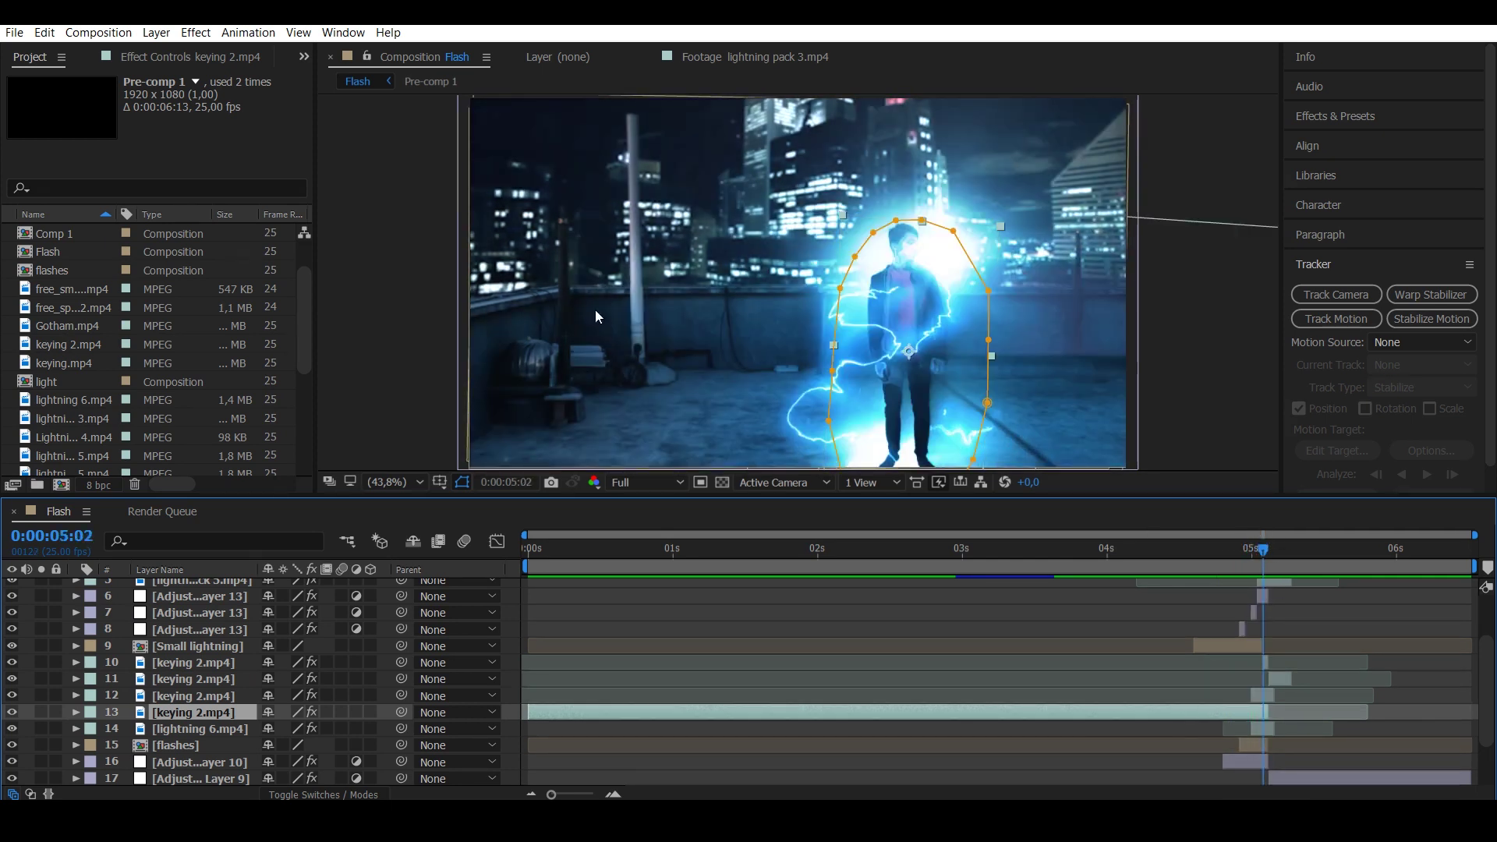
{"action": "left_click", "coordinate": [196, 32]}
{"action": "mouse_move", "coordinate": [292, 156]}
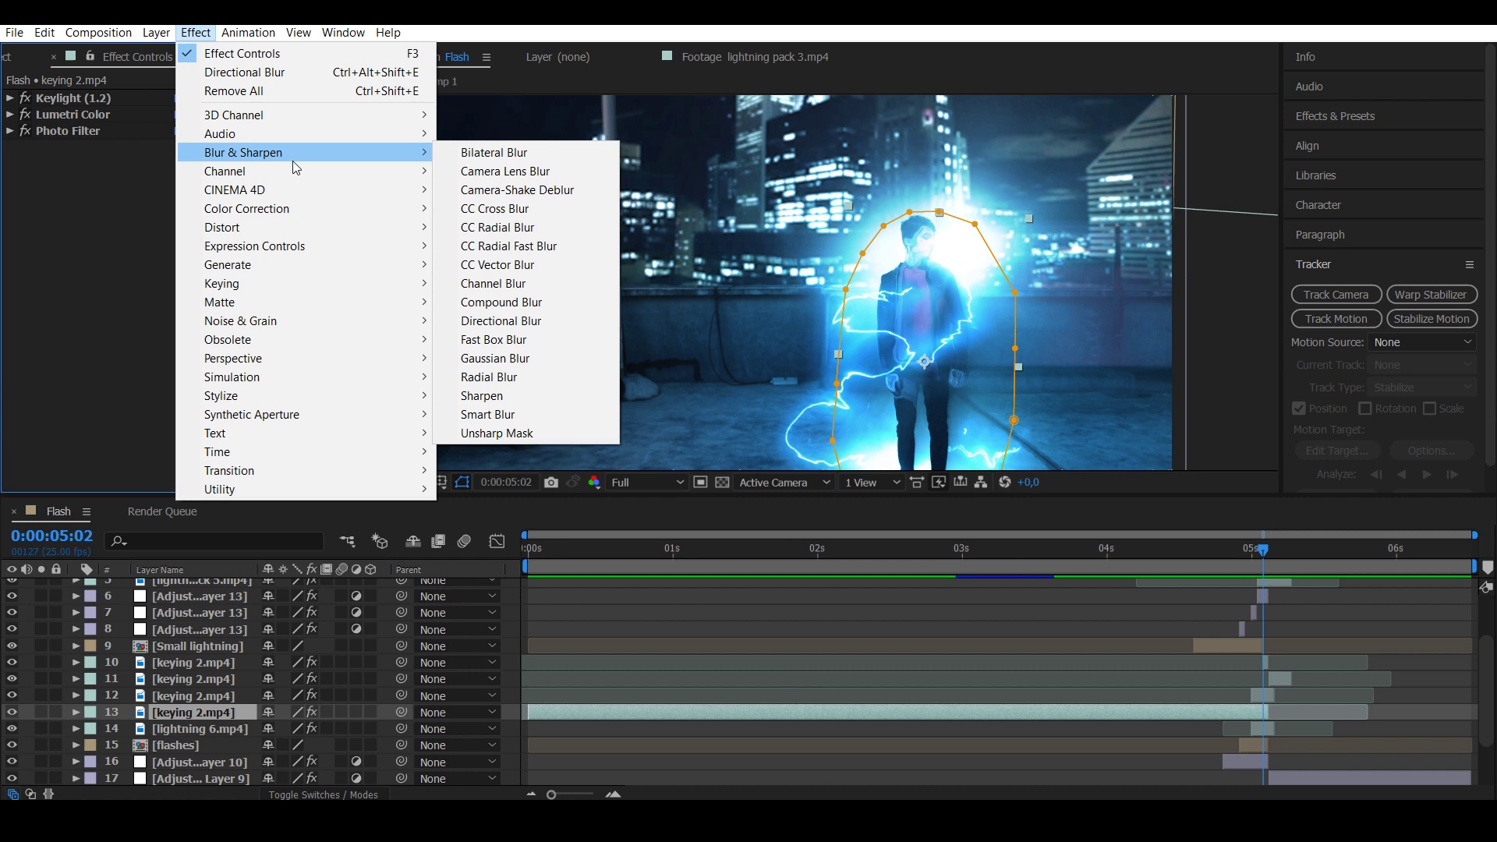
{"action": "left_click", "coordinate": [500, 321]}
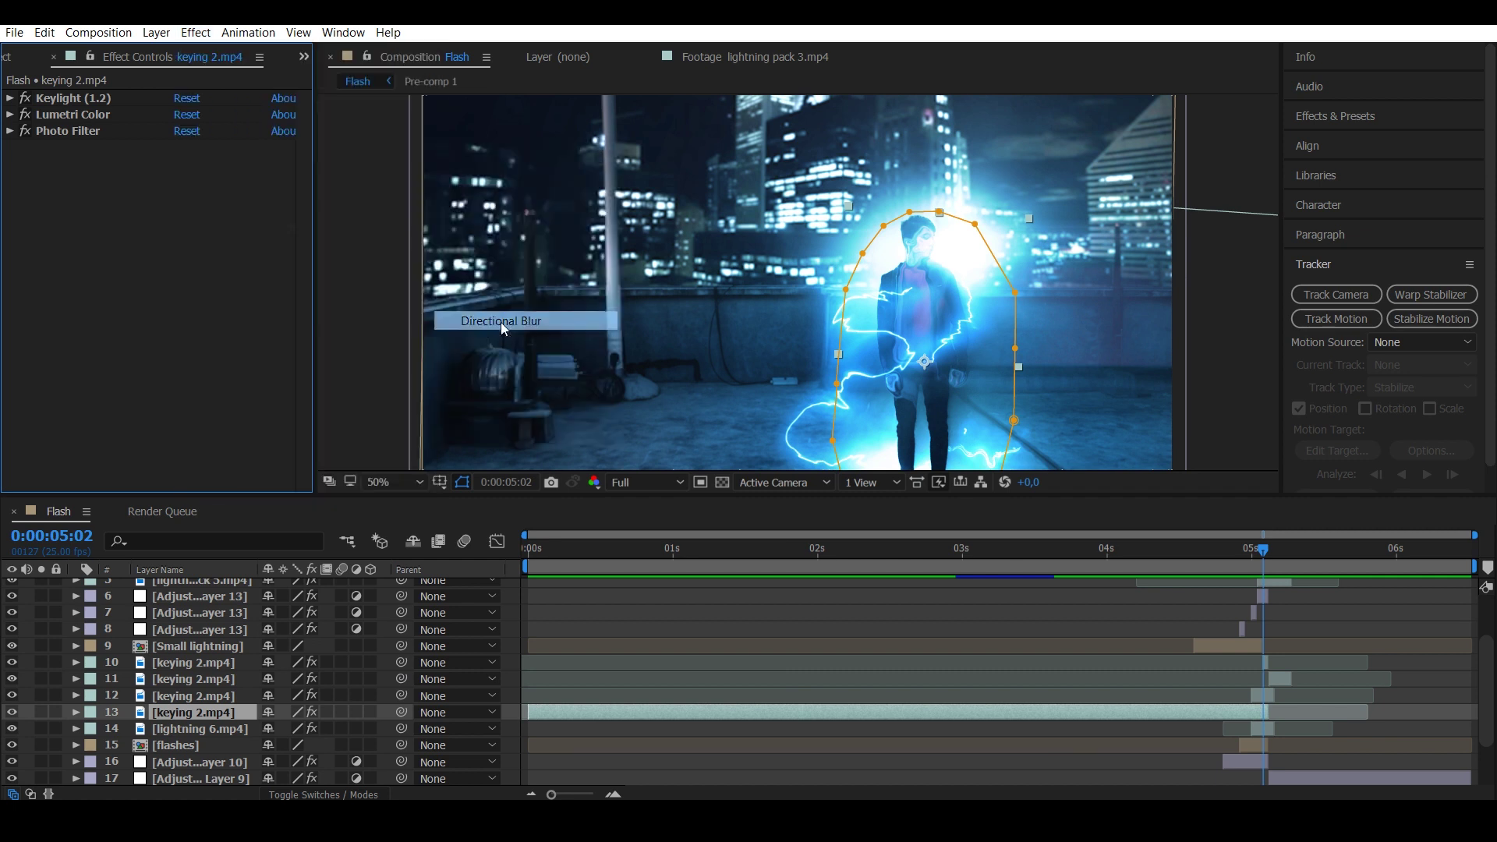
Keyframe the Directional Blur's blur length at 20 at 0:00:05:02.
{"action": "left_click", "coordinate": [1265, 548]}
{"action": "left_click", "coordinate": [41, 220]}
{"action": "left_click", "coordinate": [182, 221]}
{"action": "type", "text": "20"}
{"action": "key", "text": "Return"}
Set the blur length to 0 at 0:00:05:00 so the blur ramps up from there.
{"action": "left_click_drag", "start_coordinate": [1264, 552], "coordinate": [1252, 552]}
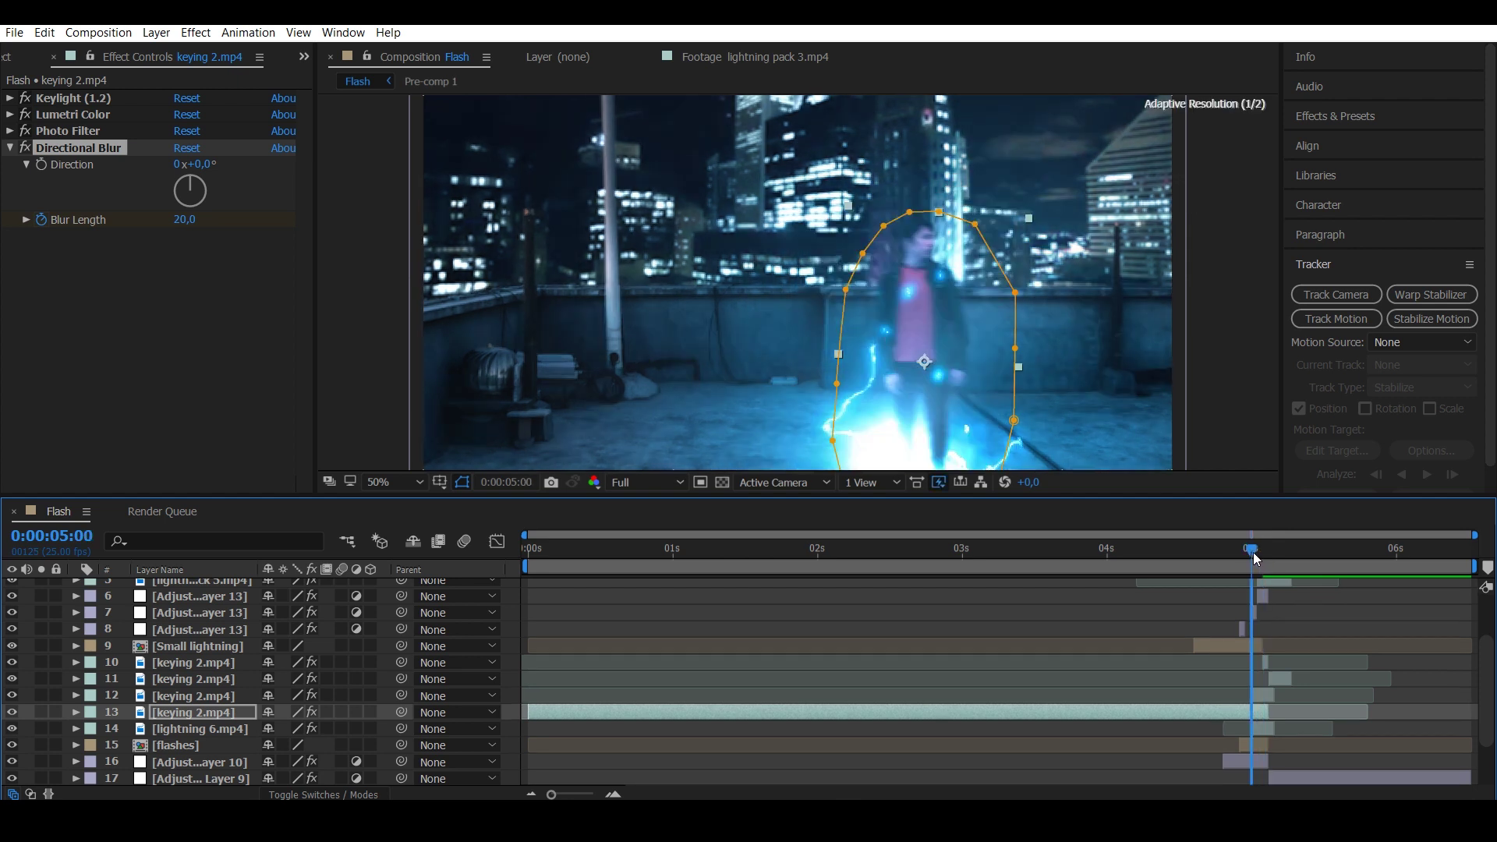
{"action": "left_click", "coordinate": [184, 220]}
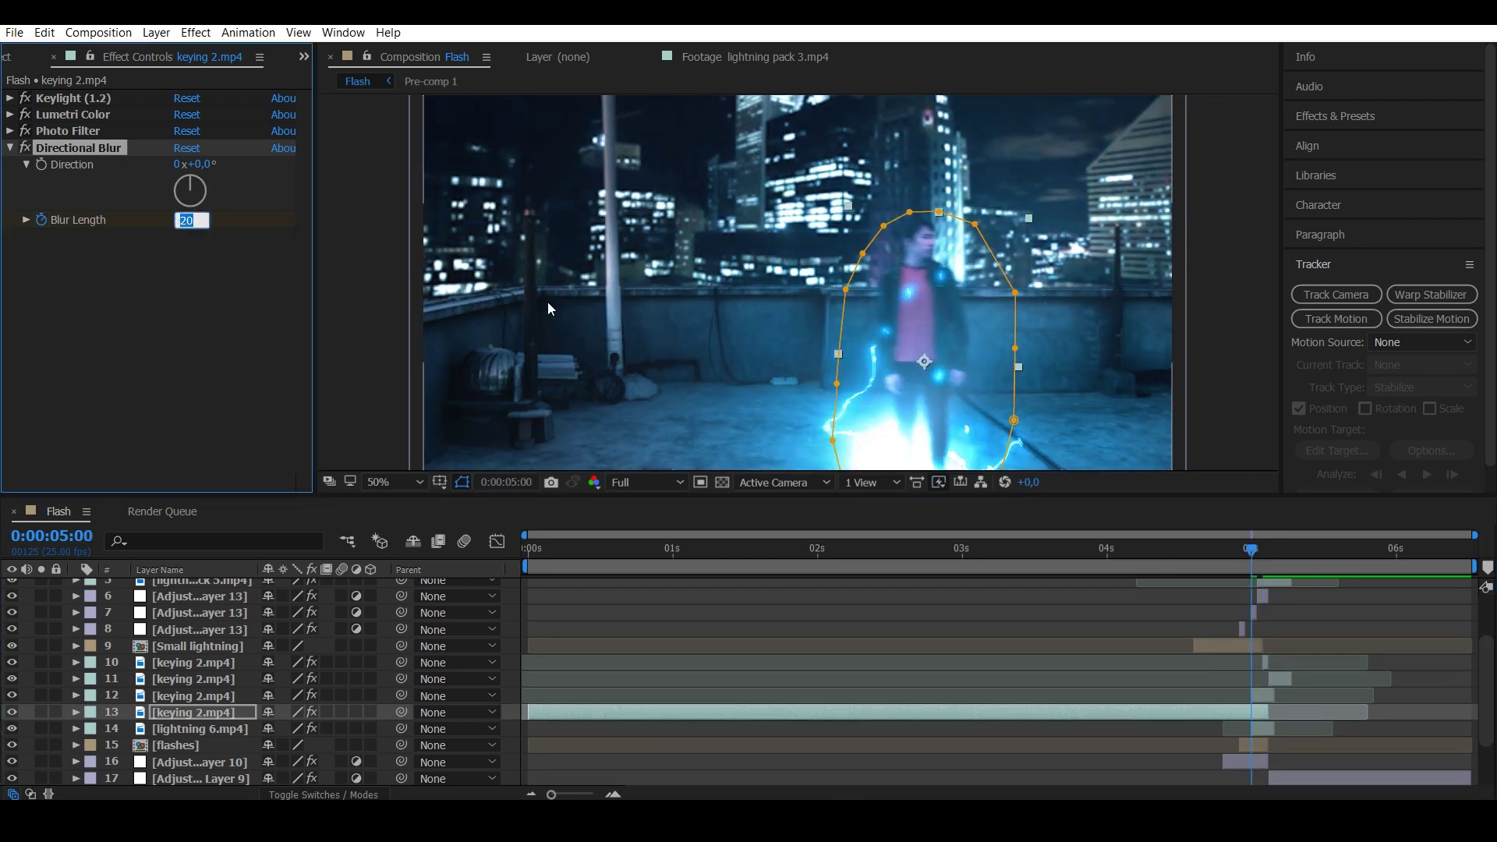
{"action": "type", "text": "0"}
{"action": "key", "text": "Return"}
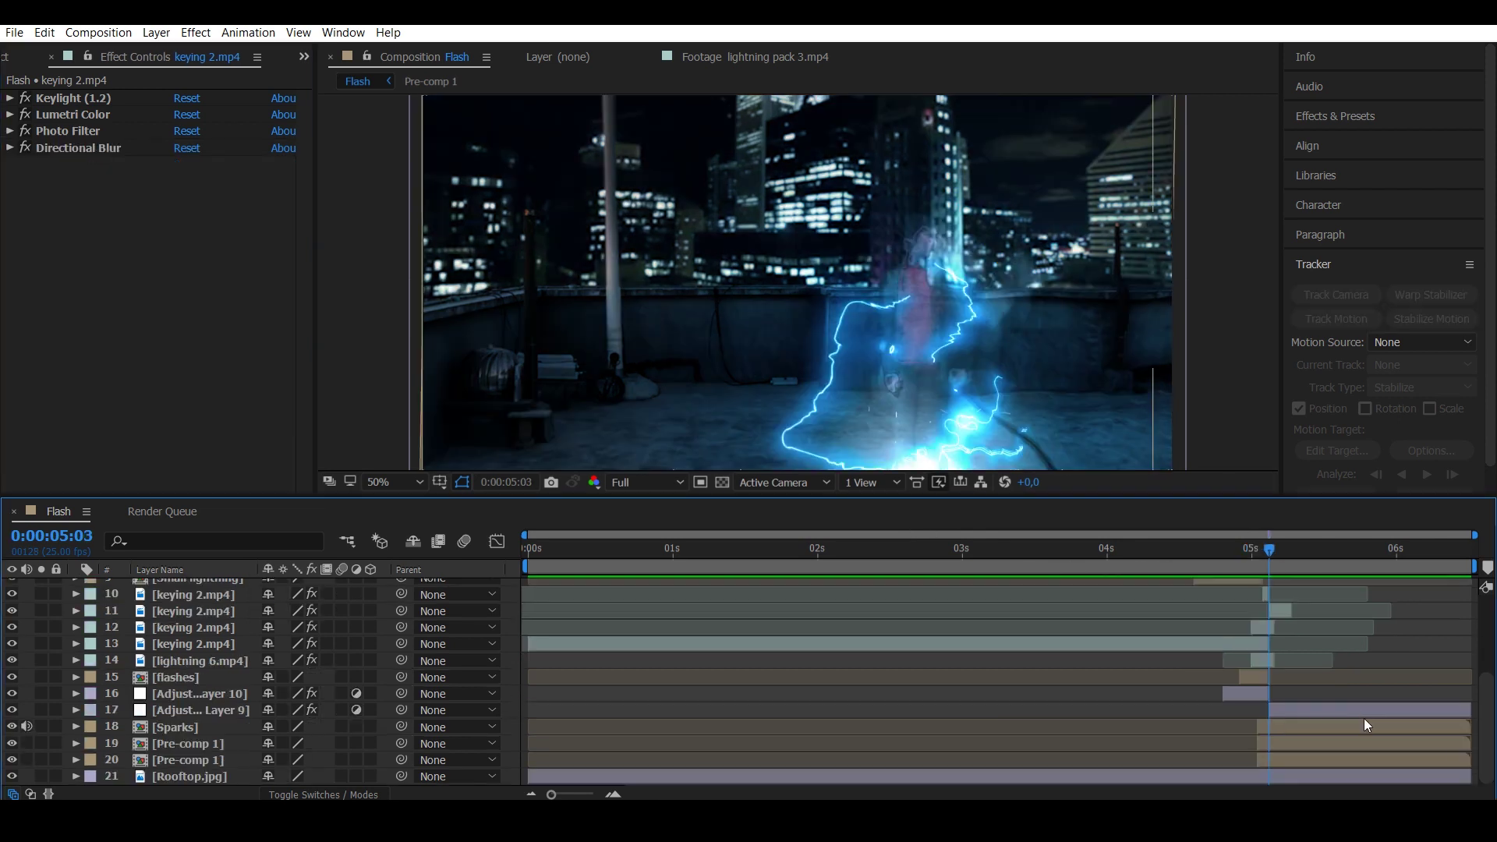
Add a Channel Blur effect to Adjustment Layer 9 at 0:00:05:03.
{"action": "left_click", "coordinate": [1350, 715]}
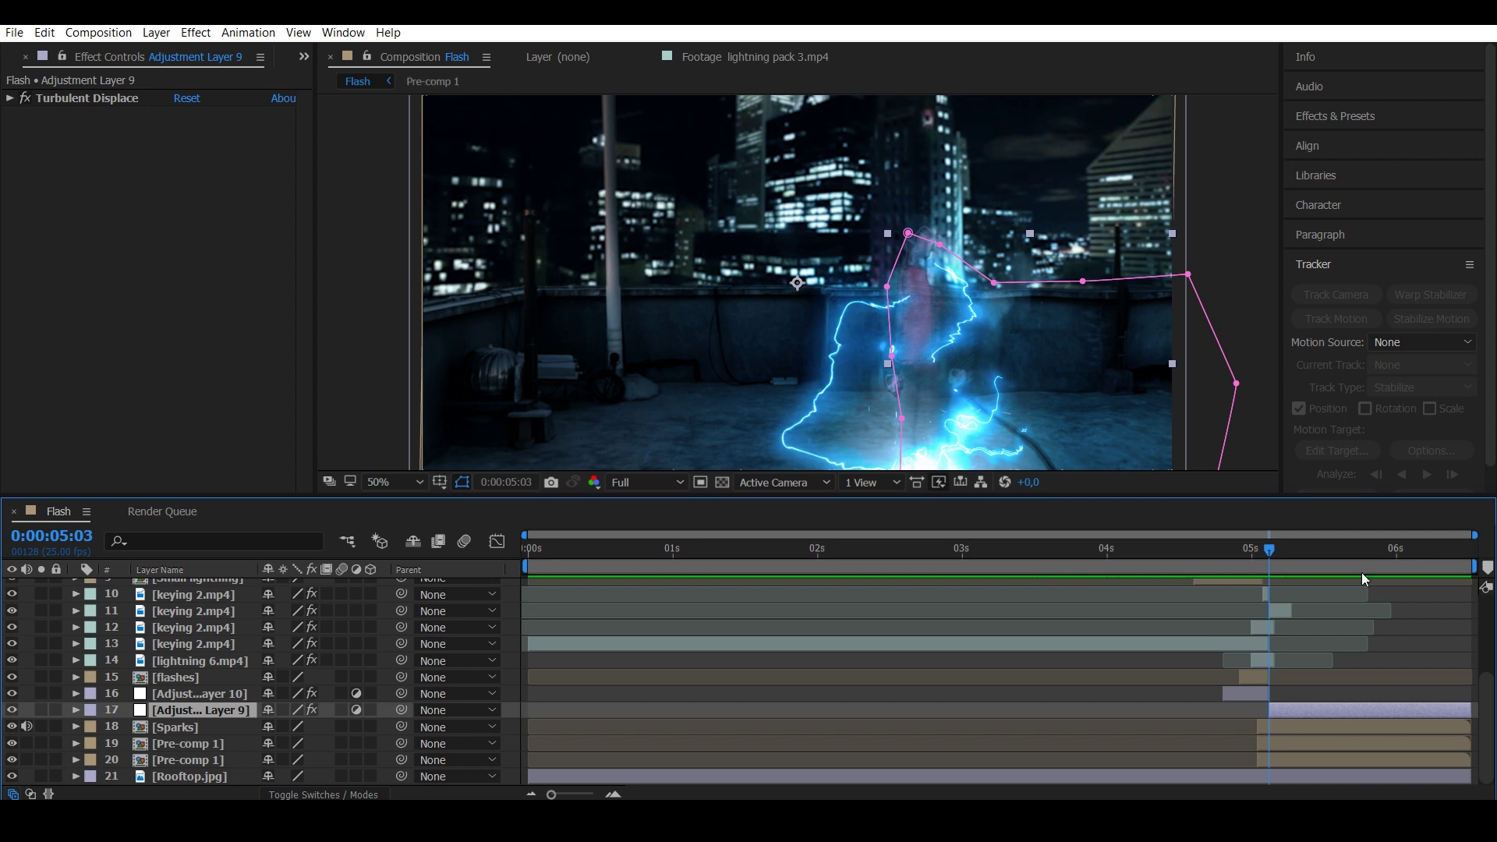
{"action": "mouse_move", "coordinate": [1284, 548]}
{"action": "left_mouse_down"}
{"action": "mouse_move", "coordinate": [1322, 548]}
{"action": "mouse_move", "coordinate": [1269, 557]}
{"action": "left_mouse_up"}
{"action": "left_click", "coordinate": [196, 32]}
{"action": "mouse_move", "coordinate": [306, 152]}
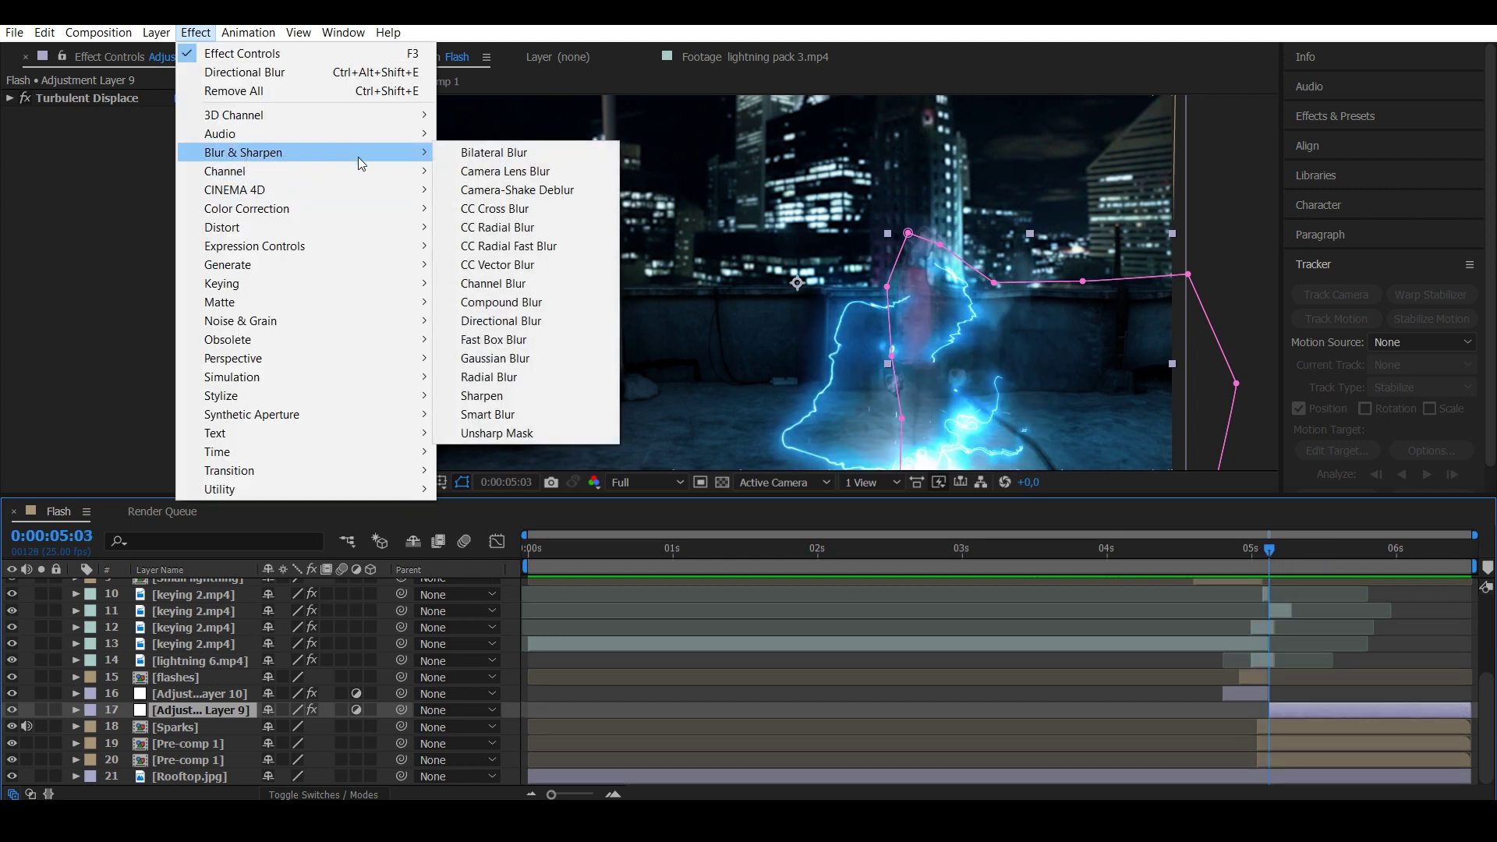
{"action": "left_click", "coordinate": [492, 283]}
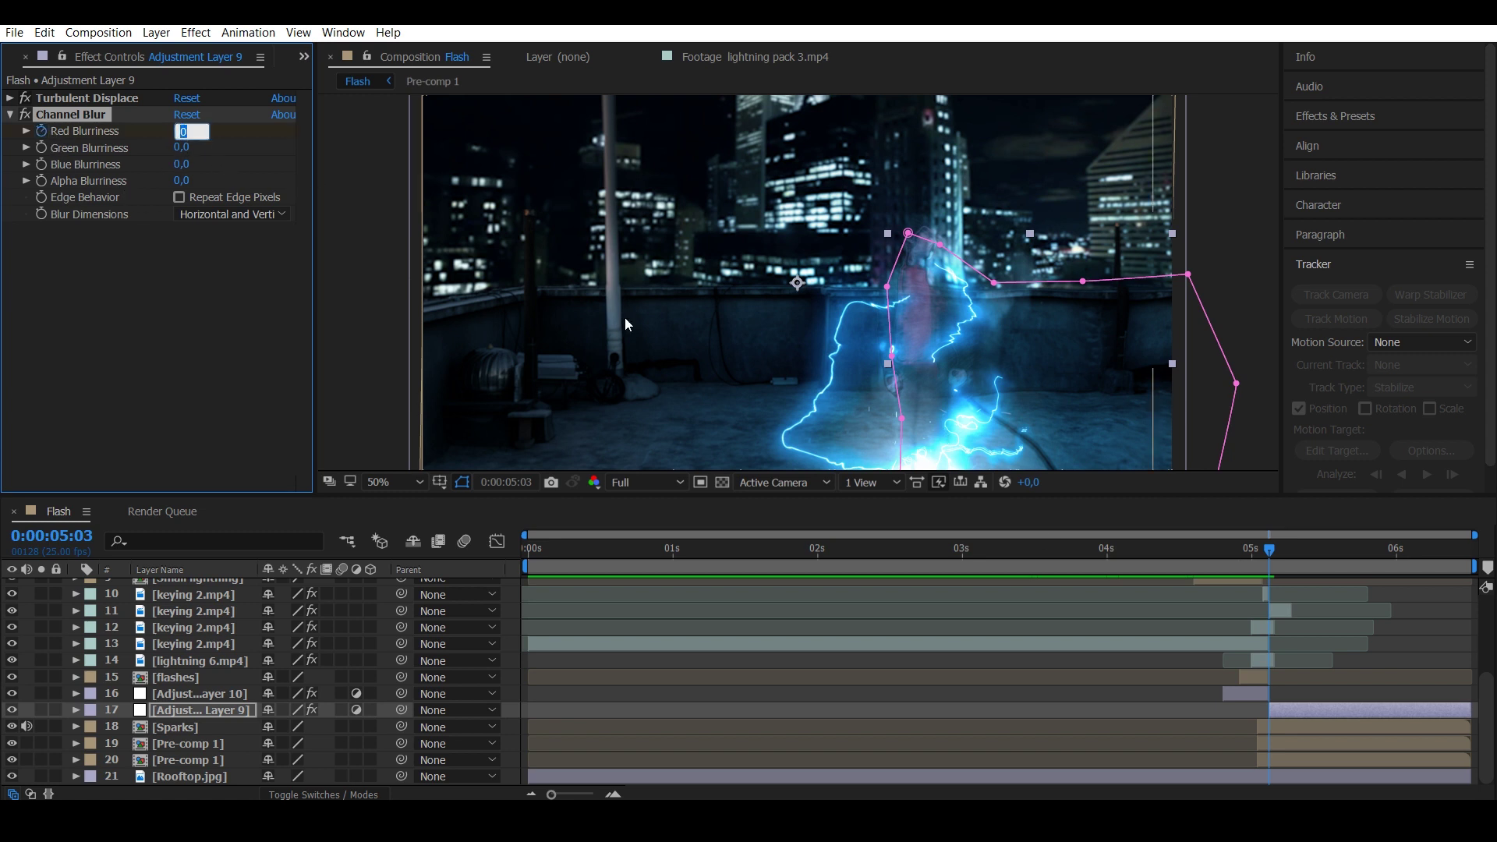
Keyframe the Channel Blur's red blurriness on Adjustment Layer 9 at 10 at 0:00:05:06, leaving it at 0 at 0:00:05:03.
{"action": "left_click", "coordinate": [271, 330]}
{"action": "left_click_drag", "start_coordinate": [1269, 550], "coordinate": [1279, 552]}
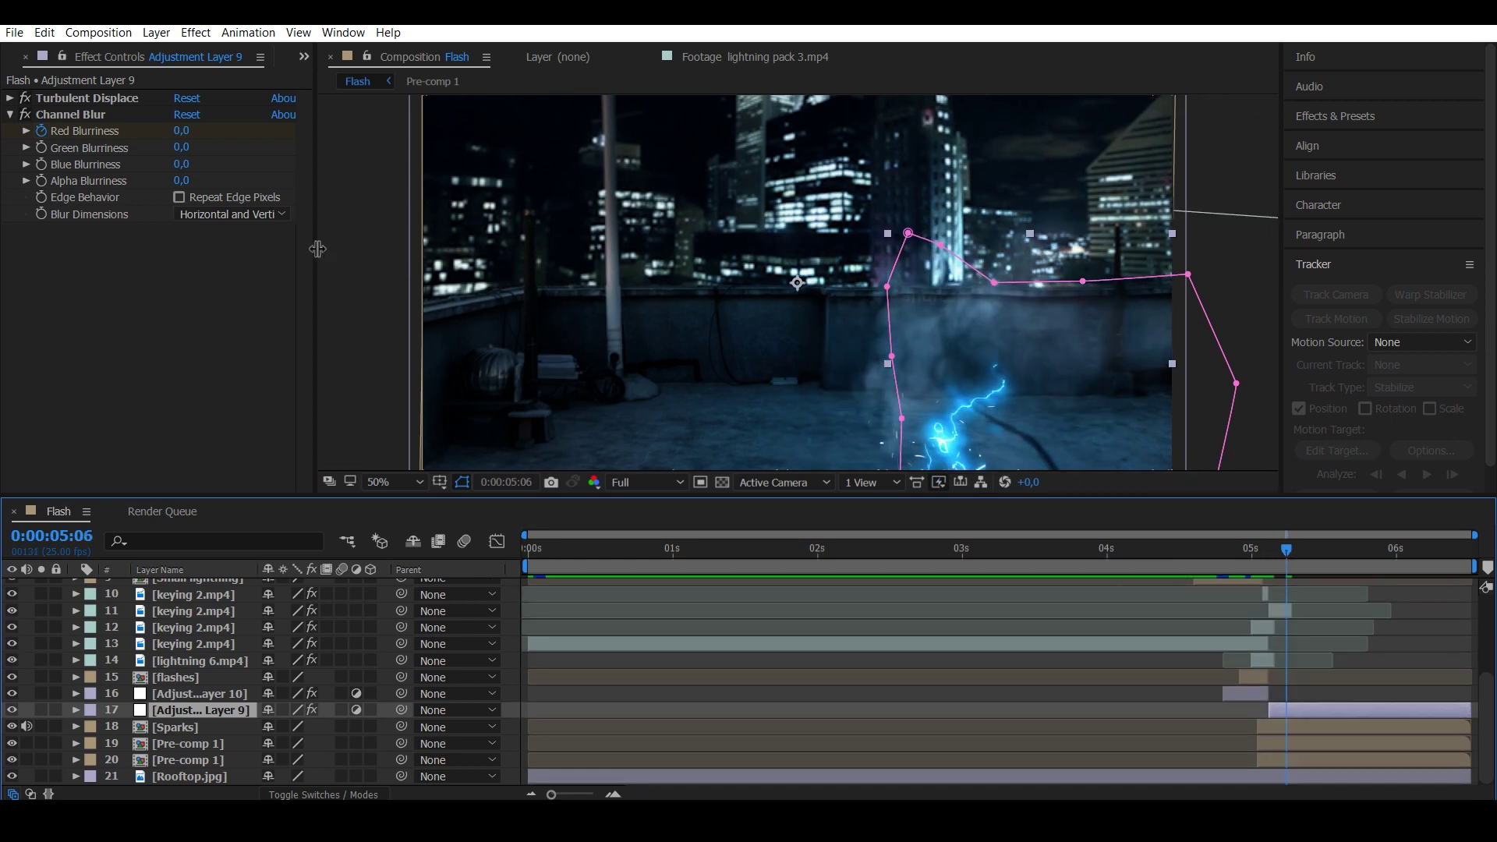
{"action": "left_click", "coordinate": [181, 132]}
{"action": "type", "text": "10"}
{"action": "key", "text": "Return"}
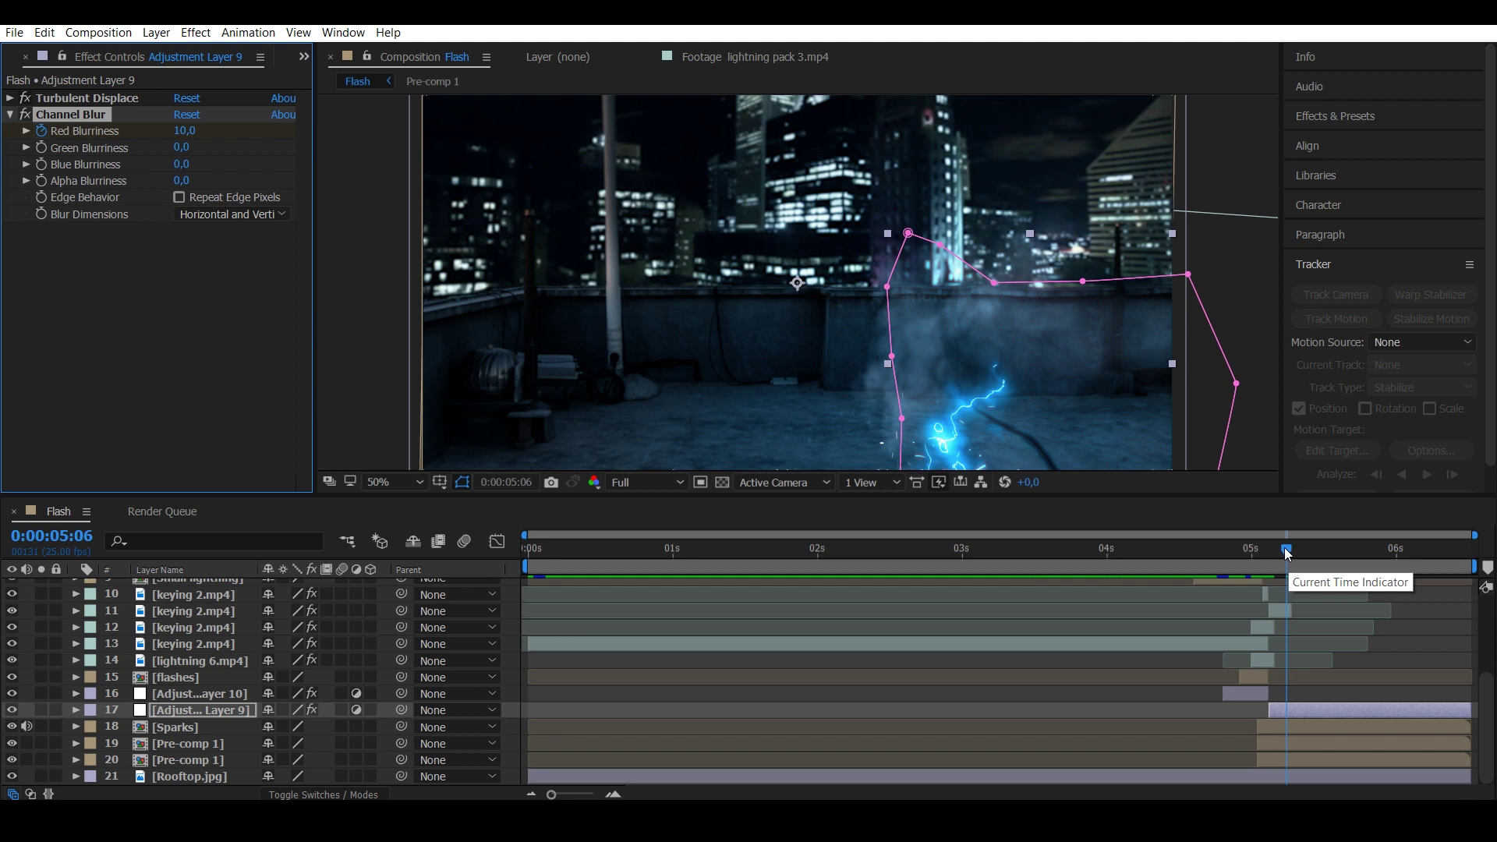
Set the Channel Blur's red blurriness back to 0 at 0:00:06:12 so the blur fades out.
{"action": "left_click_drag", "start_coordinate": [1287, 553], "coordinate": [1486, 569]}
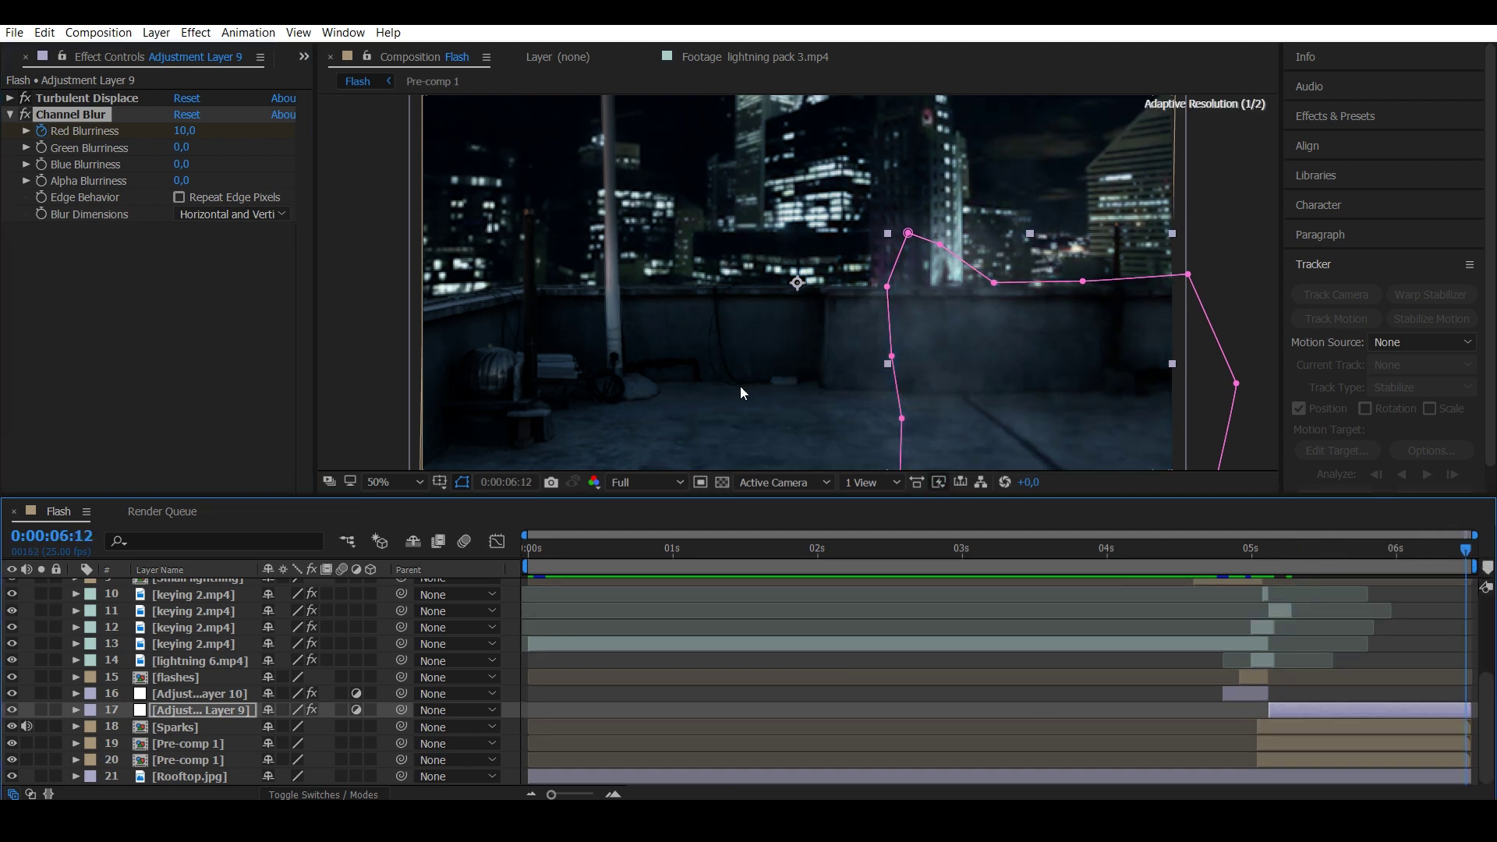
{"action": "left_click", "coordinate": [184, 130]}
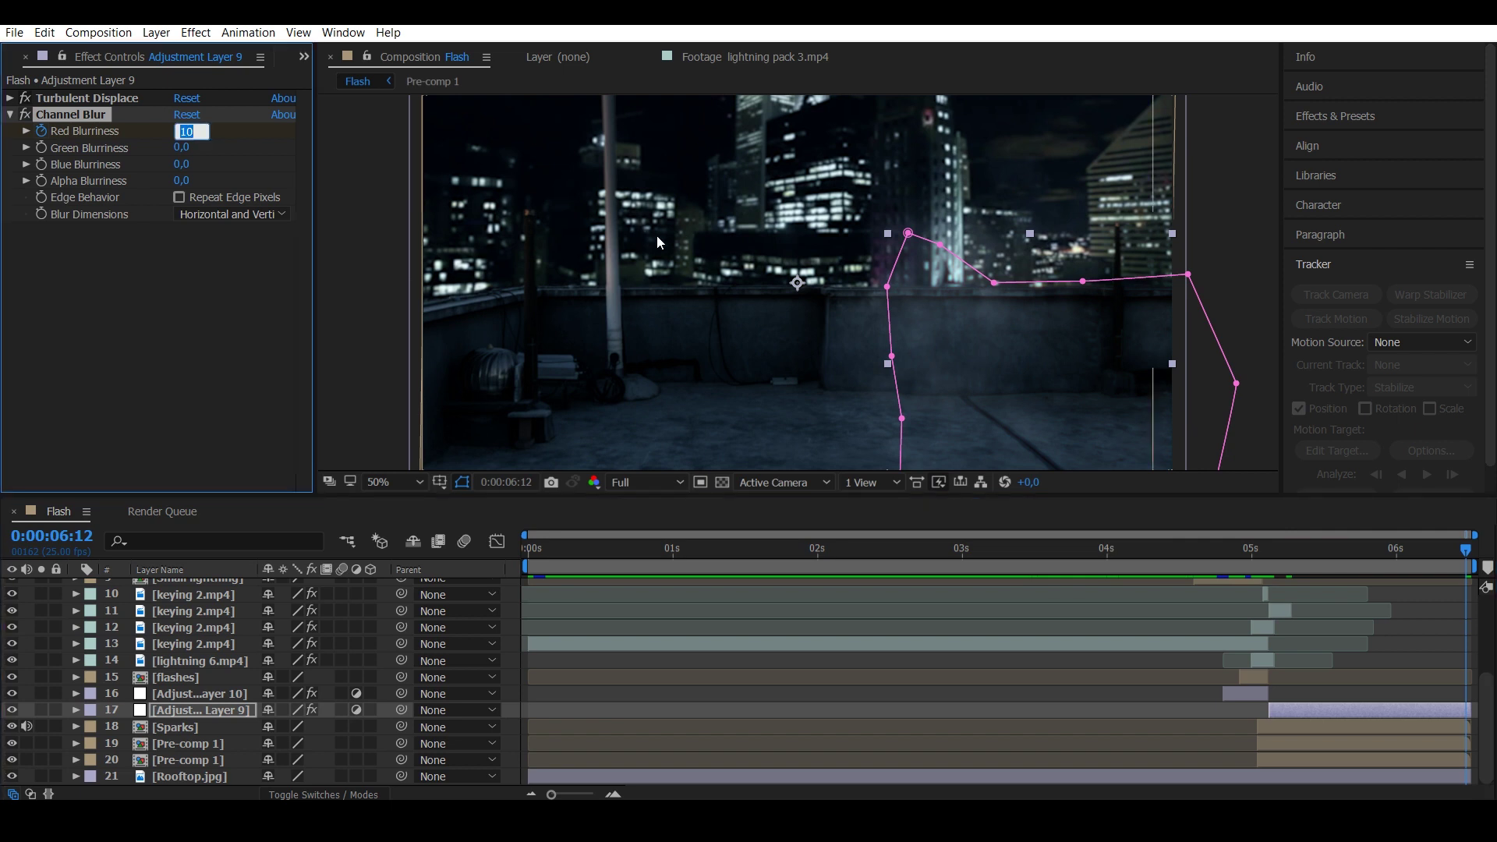
{"action": "key", "text": "Escape"}
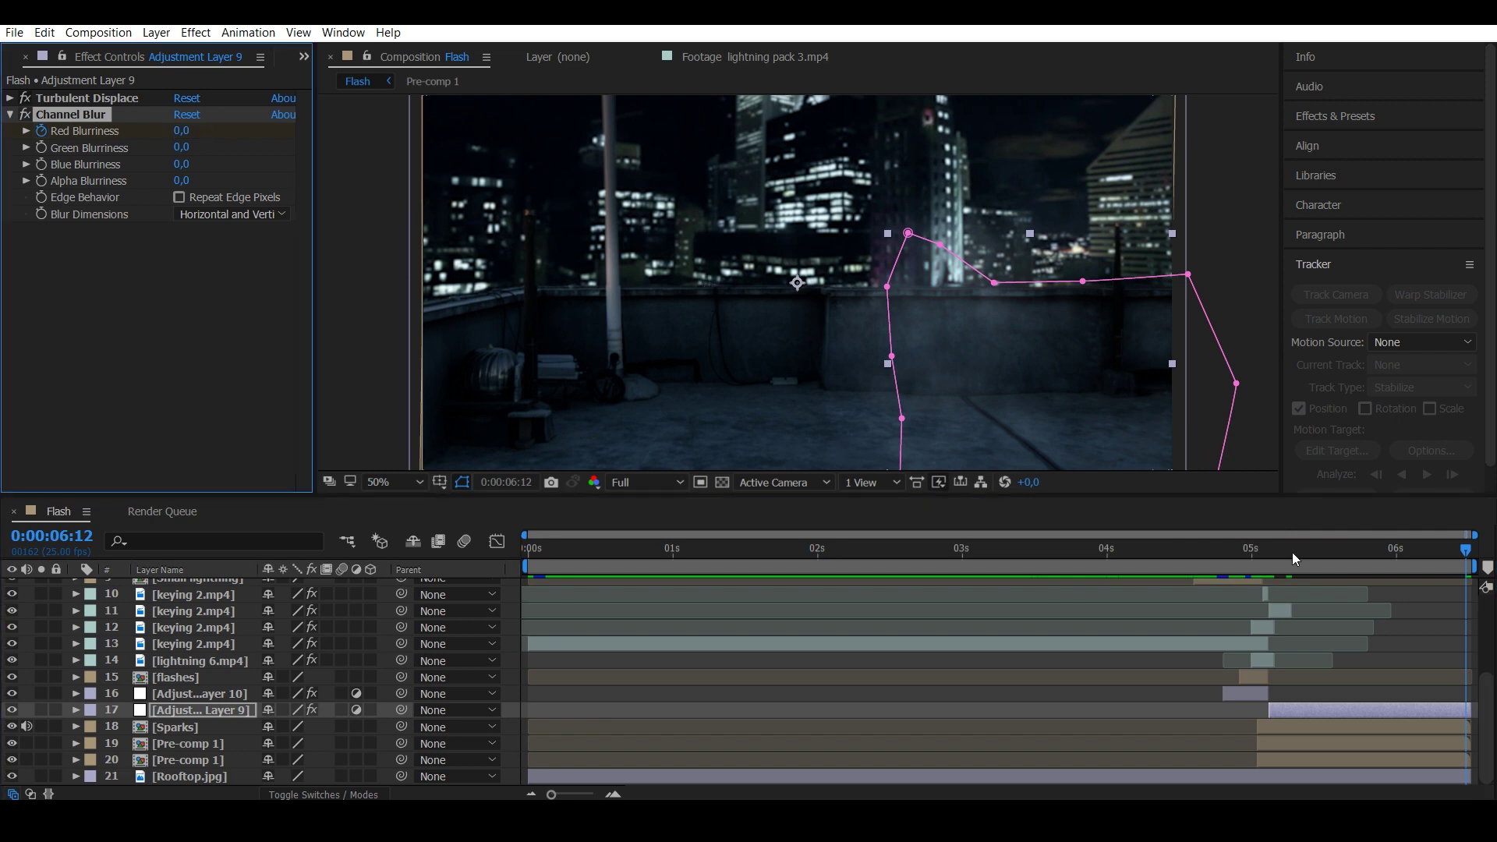
Preview the Flash composition from several points between about 0:00:03:13 and 0:00:04:13 to check the lightning, flashes and blur transition.
{"action": "left_click_drag", "start_coordinate": [1272, 556], "coordinate": [1274, 555]}
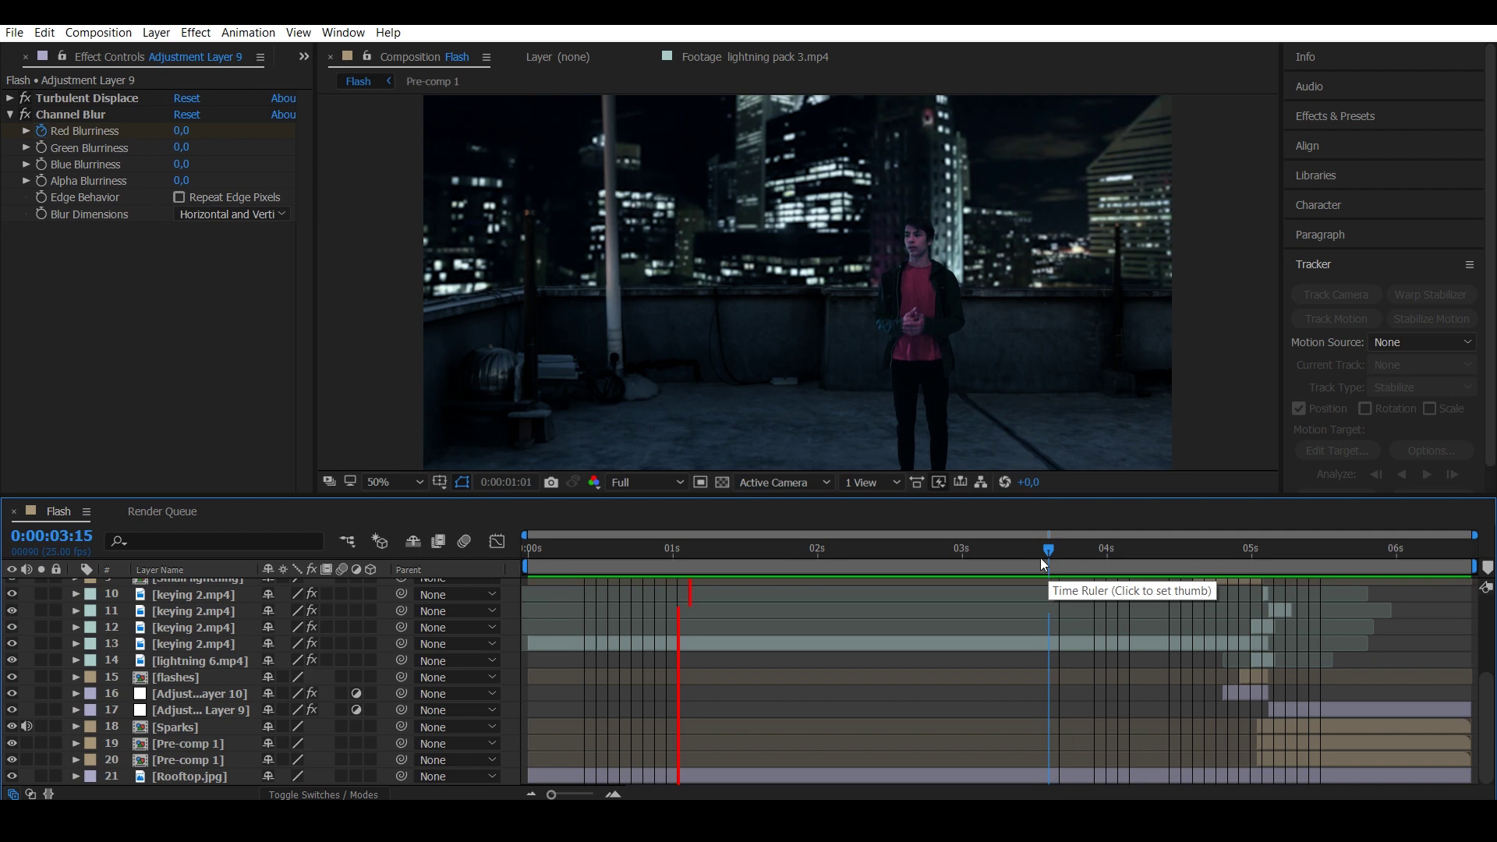
{"action": "left_click", "coordinate": [1040, 555]}
{"action": "key", "text": "space"}
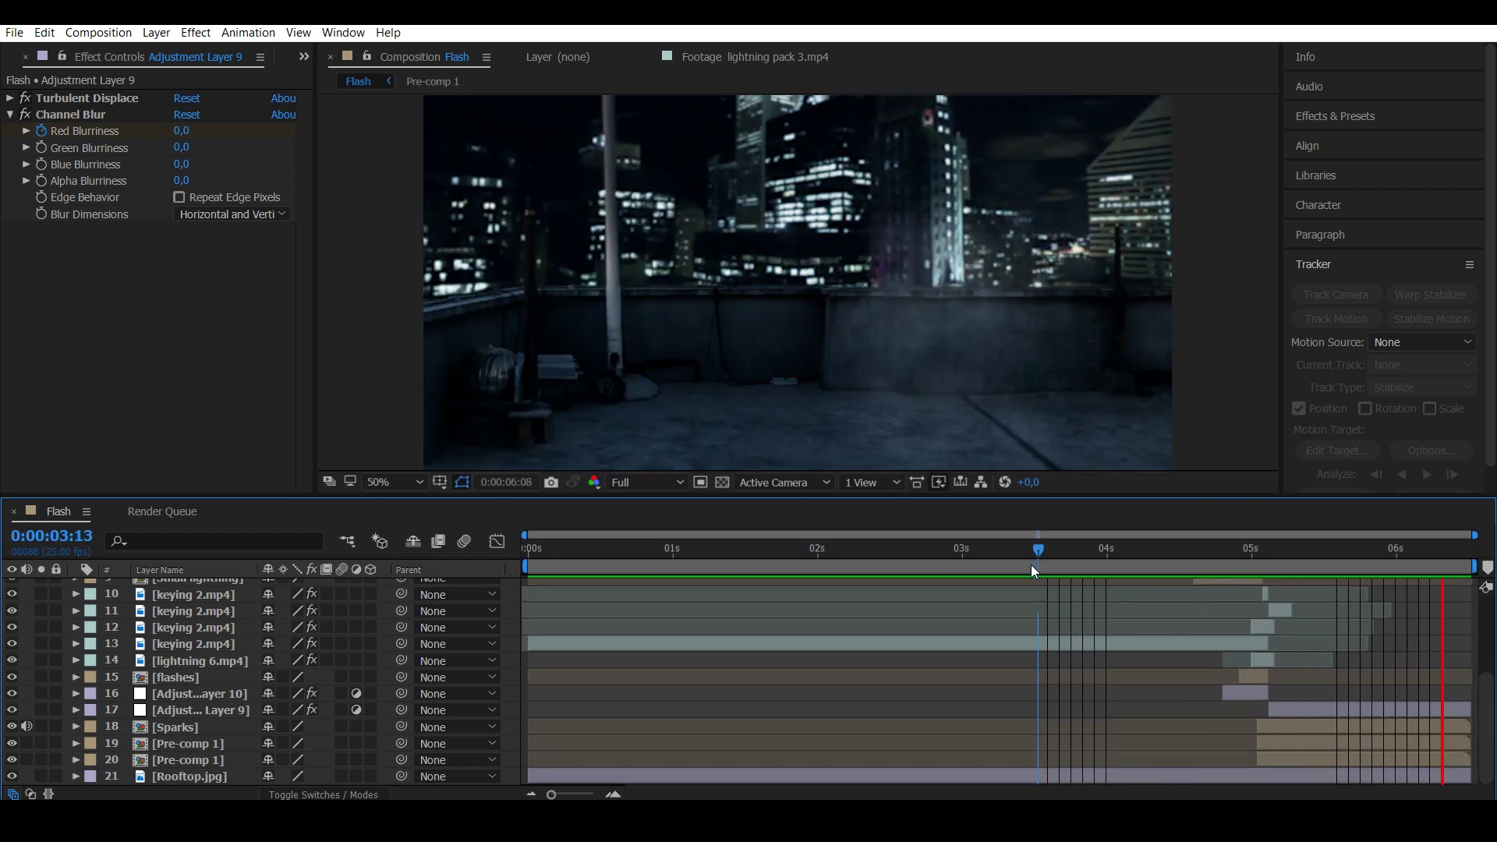
{"action": "left_click", "coordinate": [1045, 552]}
{"action": "key", "text": "space"}
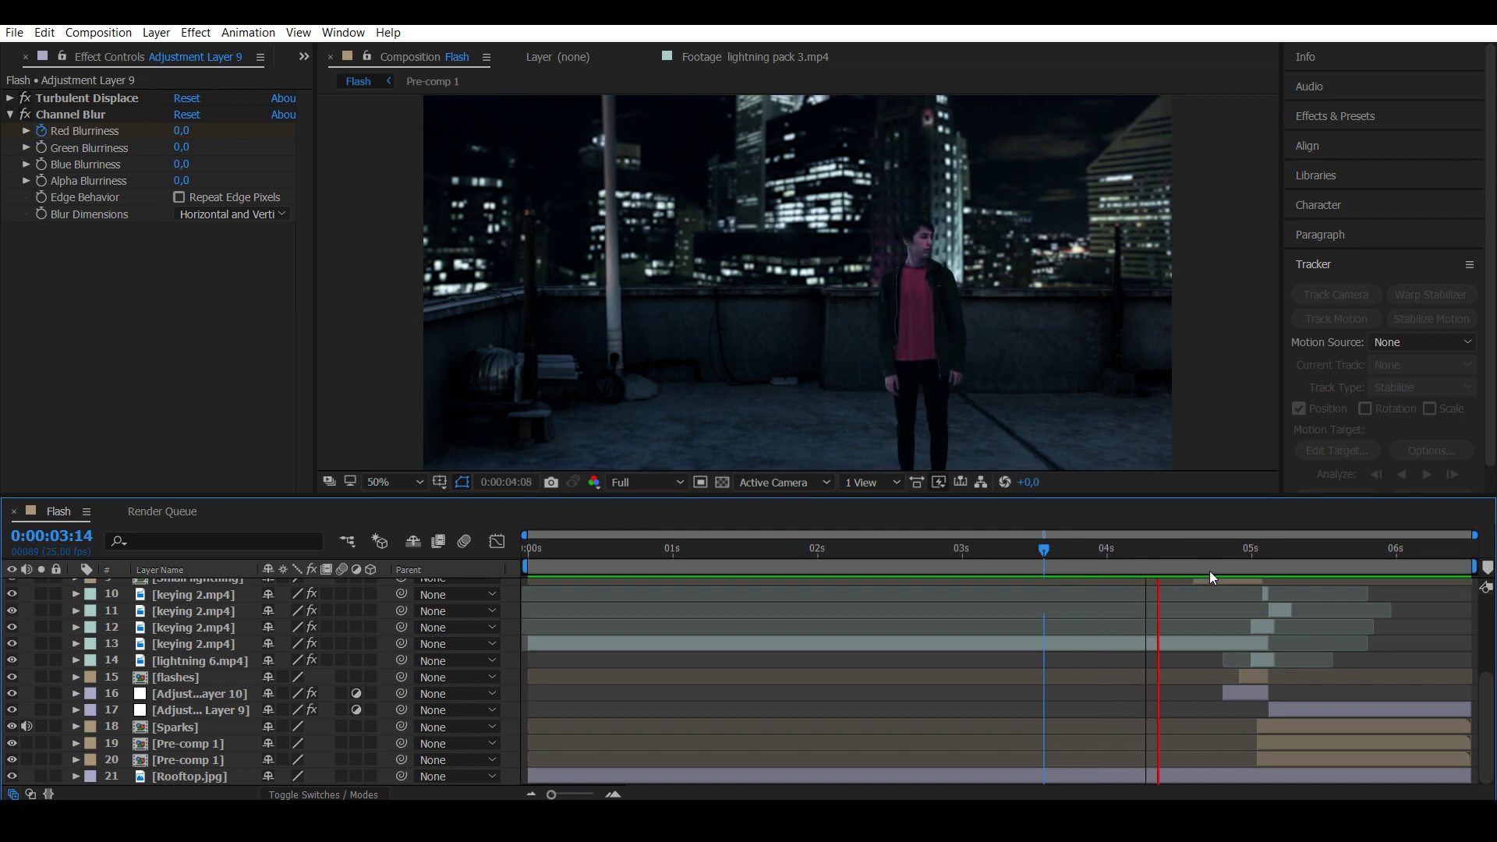
{"action": "left_click", "coordinate": [1183, 554]}
{"action": "key", "text": "space"}
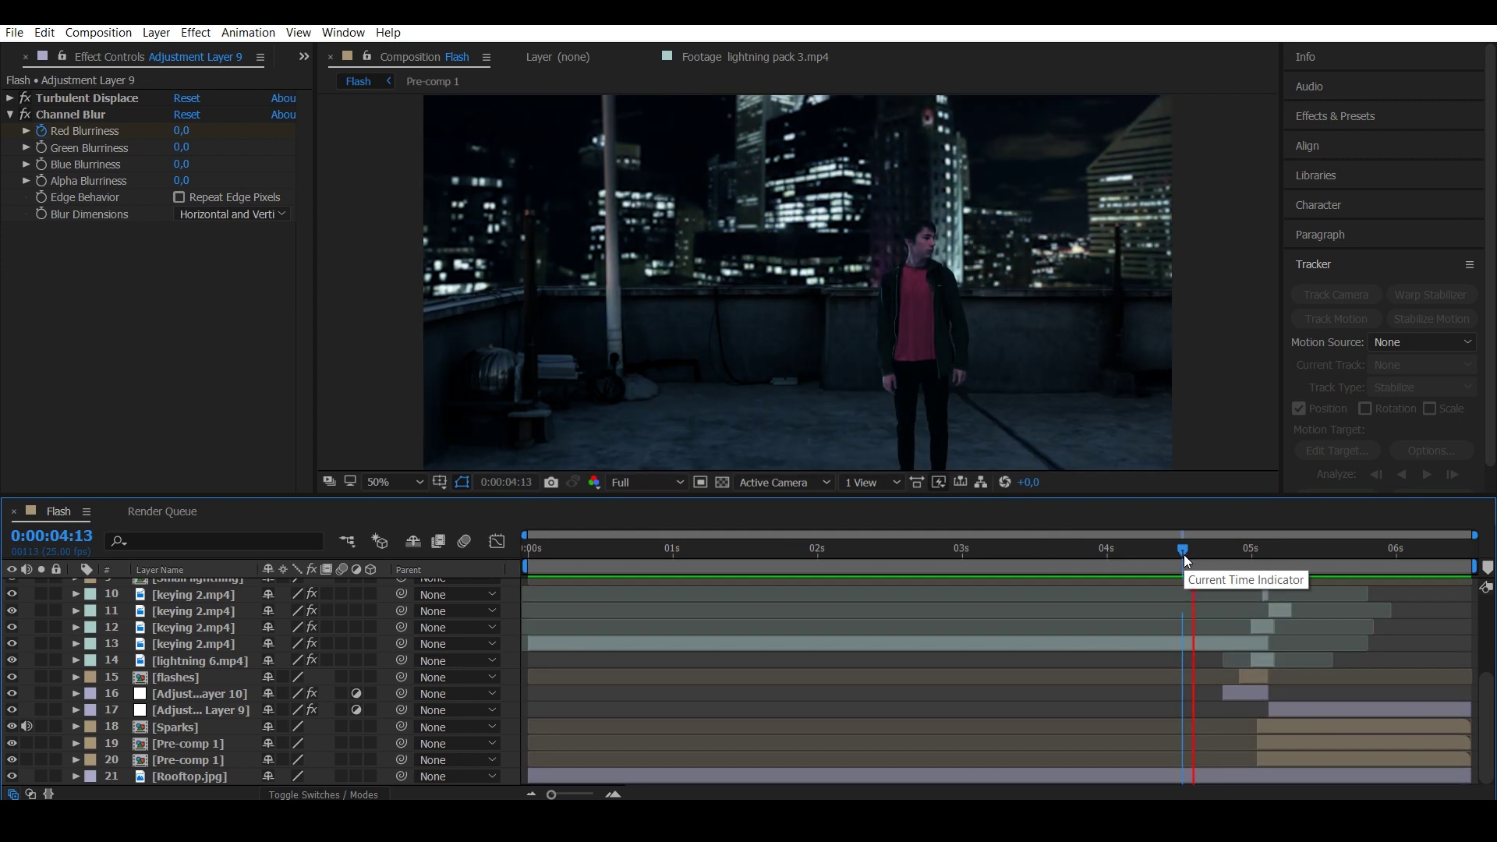
{"action": "left_click", "coordinate": [1171, 556]}
{"action": "key", "text": "space"}
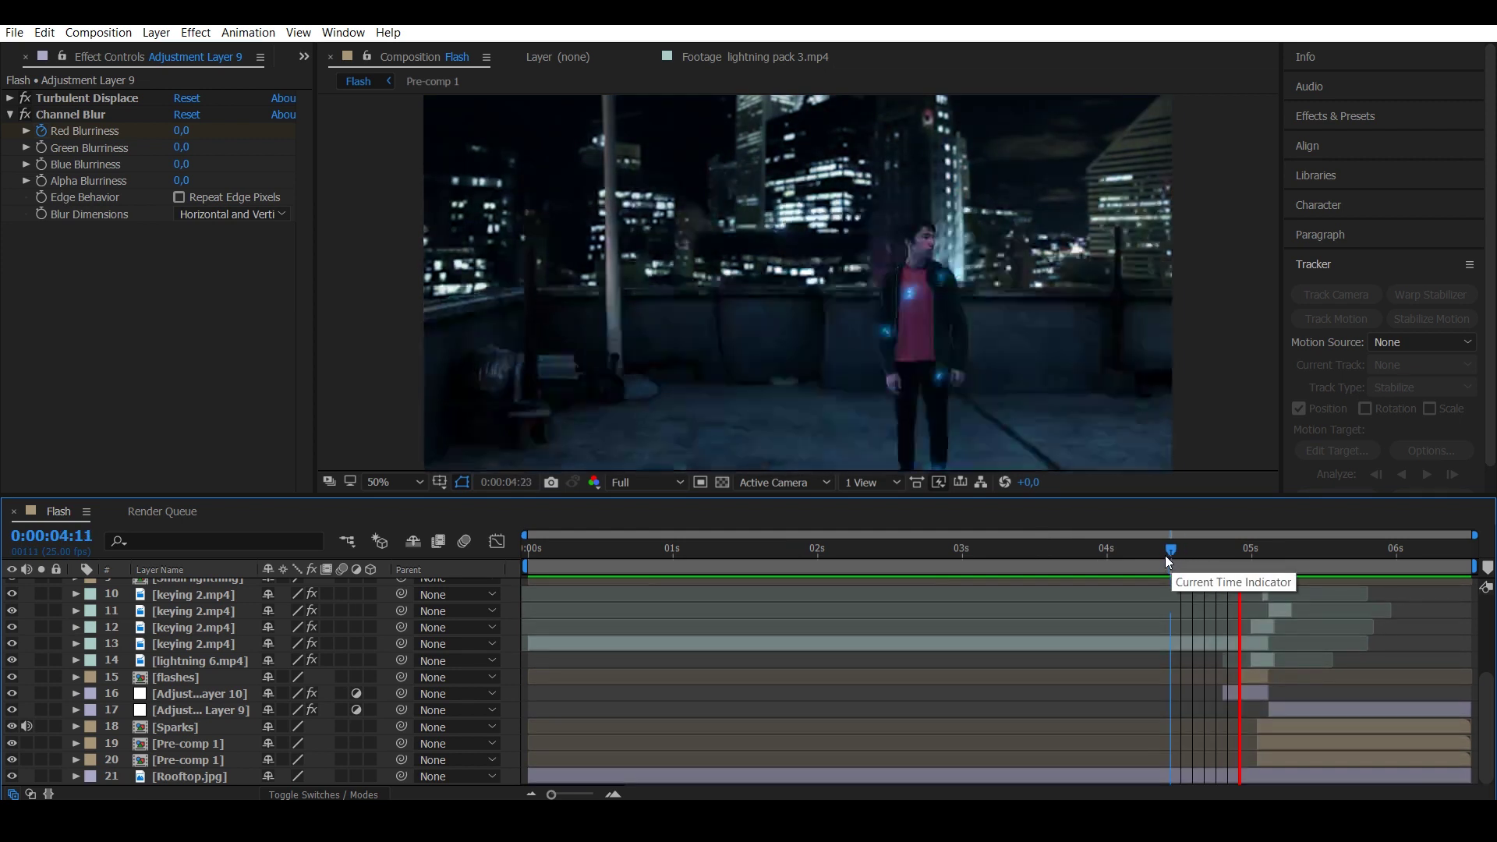
{"action": "left_click", "coordinate": [1112, 555]}
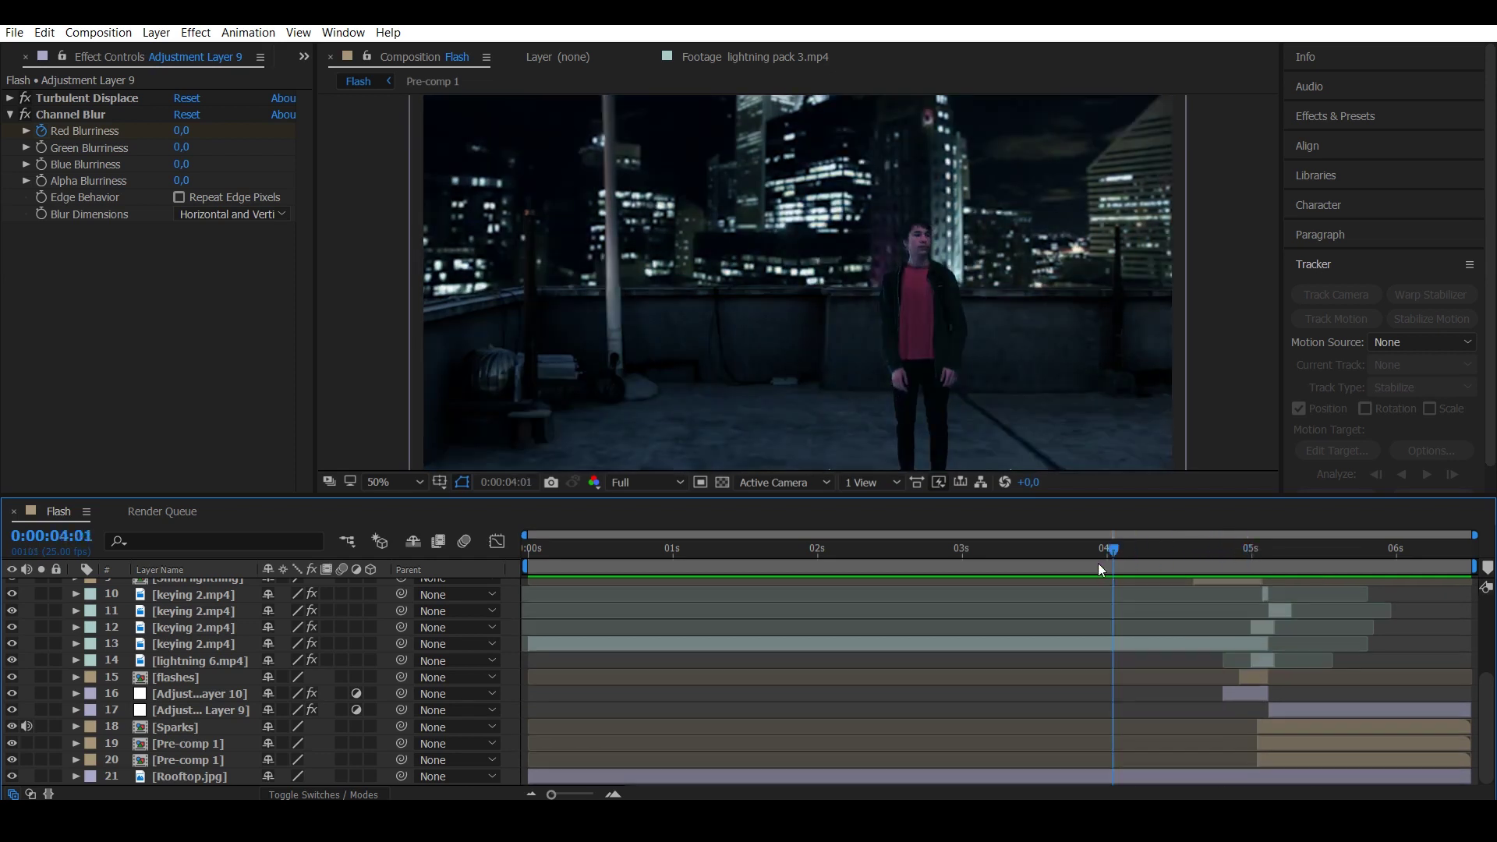
{"action": "left_click", "coordinate": [1132, 550]}
{"action": "left_click", "coordinate": [1105, 550]}
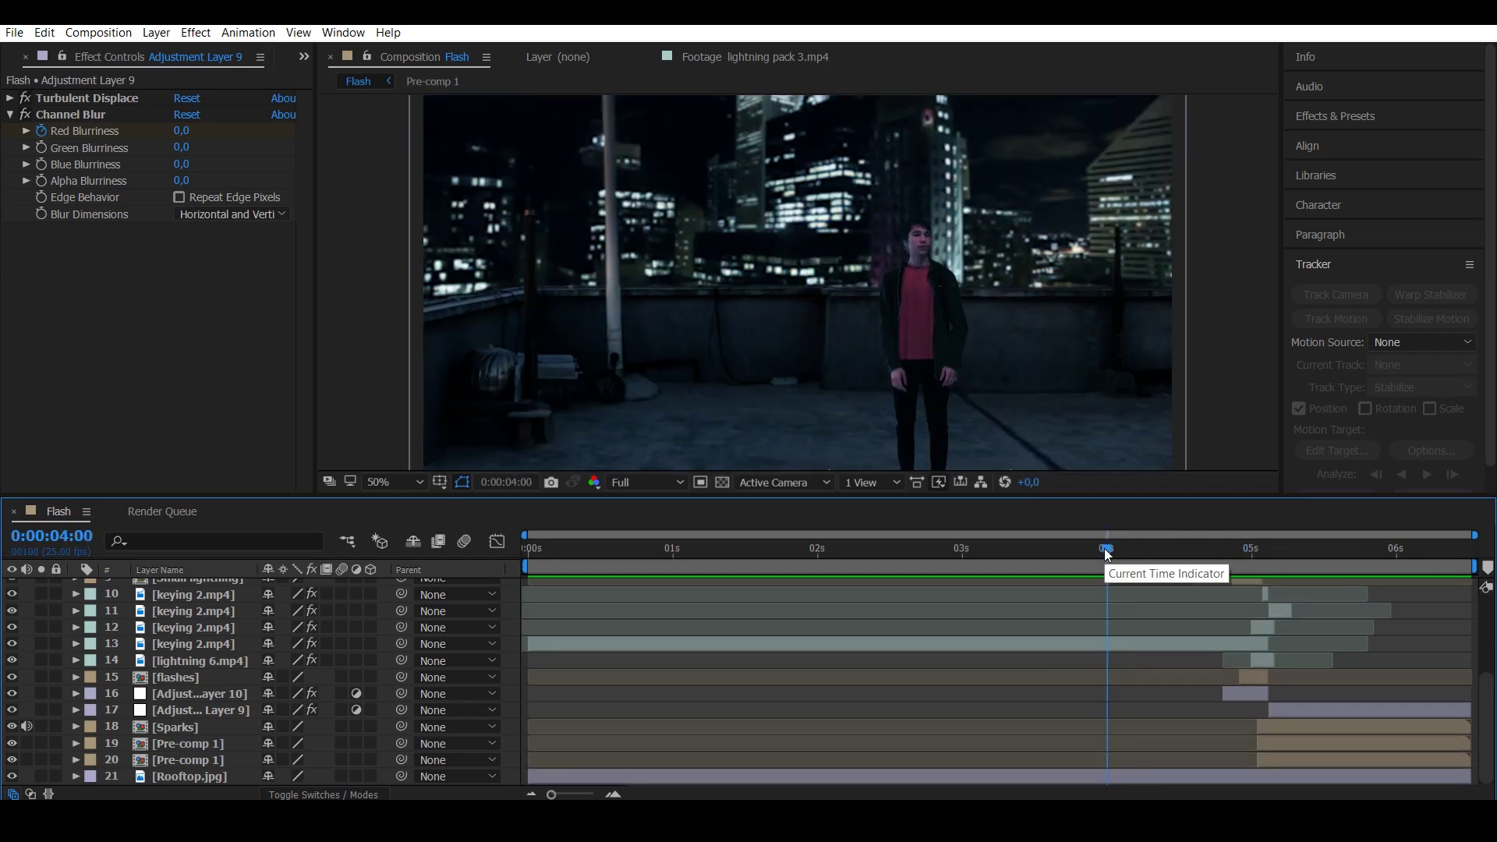